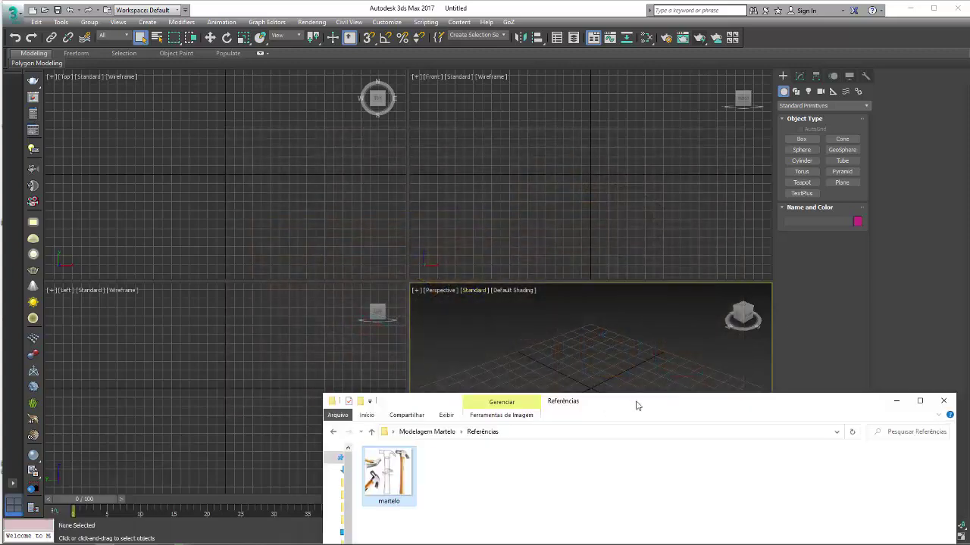
Draw a Plane in the Front viewport with 1 length and 1 width segment, then push it back along Y
mouse_move(636, 403)
mouse_down()
mouse_move(437, 221)
mouse_move(498, 131)
mouse_up()
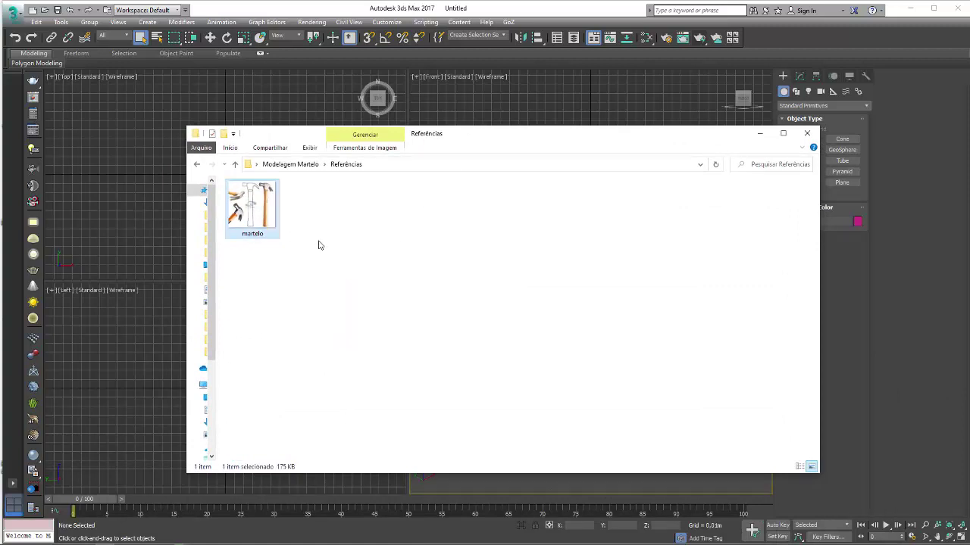
drag(591, 142, 506, 310)
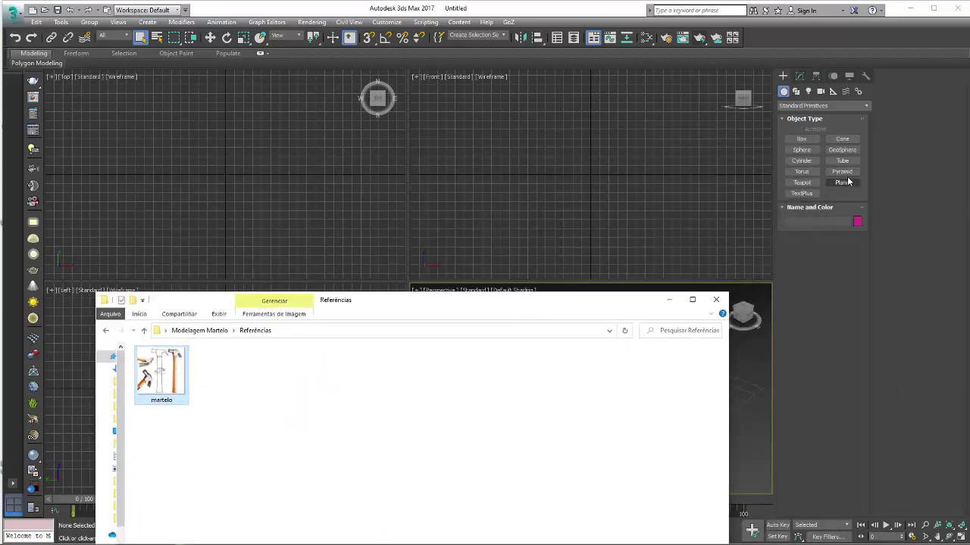
click(842, 182)
drag(589, 122, 627, 173)
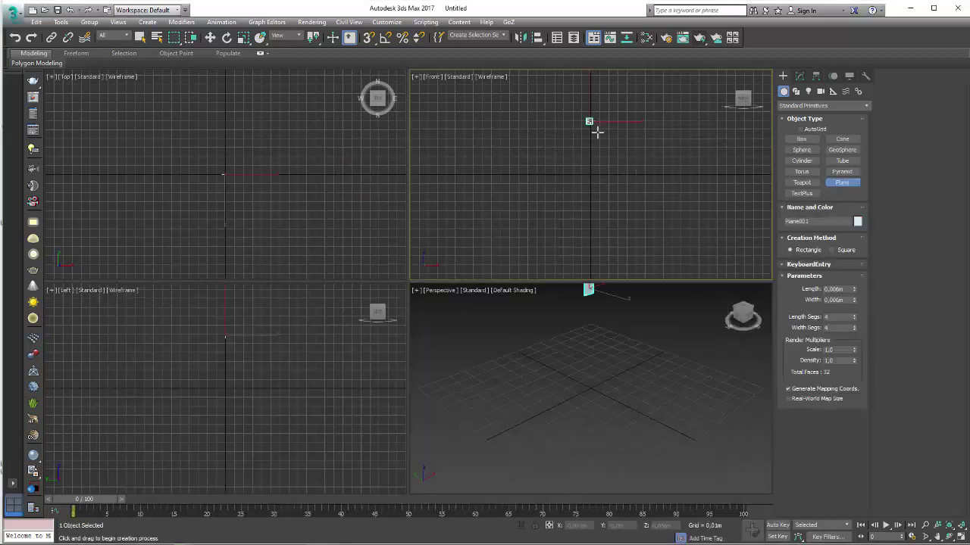
alt+middle_drag(602, 321, 629, 333)
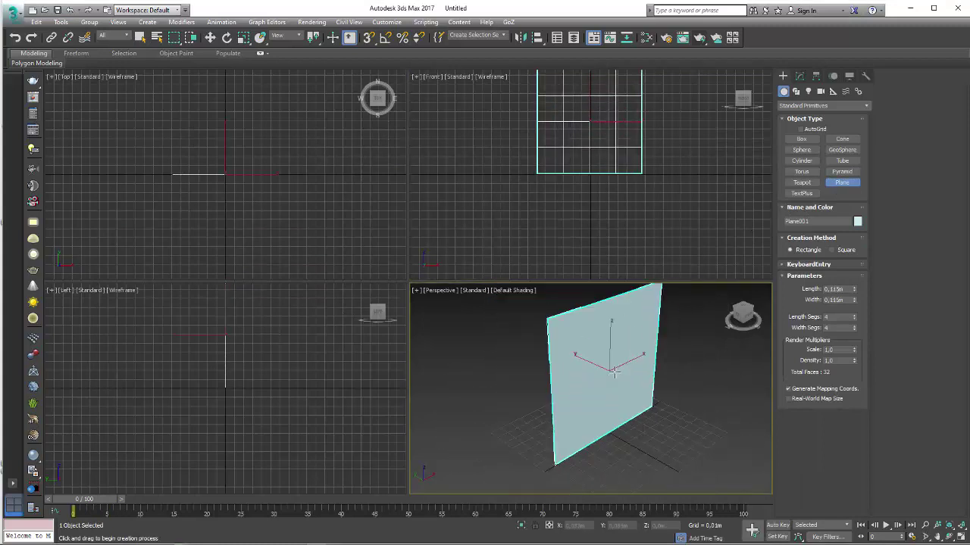
right_click(854, 327)
right_click(854, 317)
mouse_move(606, 379)
alt+middle_down()
mouse_move(628, 396)
mouse_move(576, 386)
alt+middle_up()
key(w)
drag(560, 386, 530, 362)
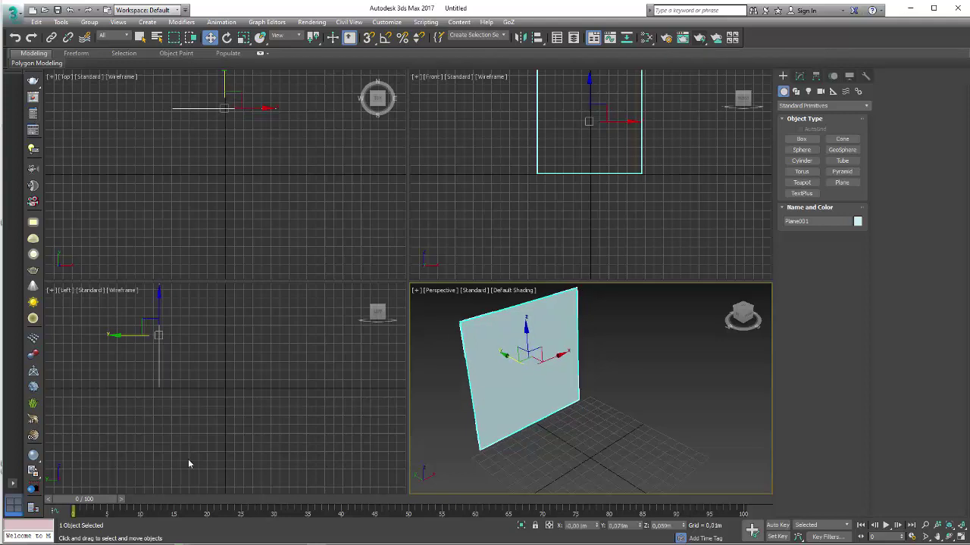
Drag the martelo image from the Referências folder onto the plane as its texture
click(129, 539)
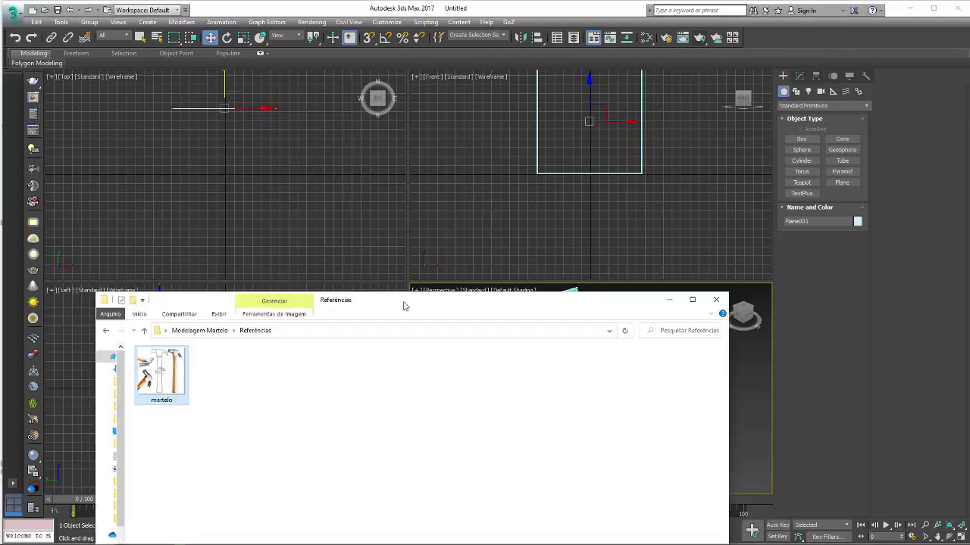
drag(405, 303, 616, 389)
drag(369, 460, 504, 347)
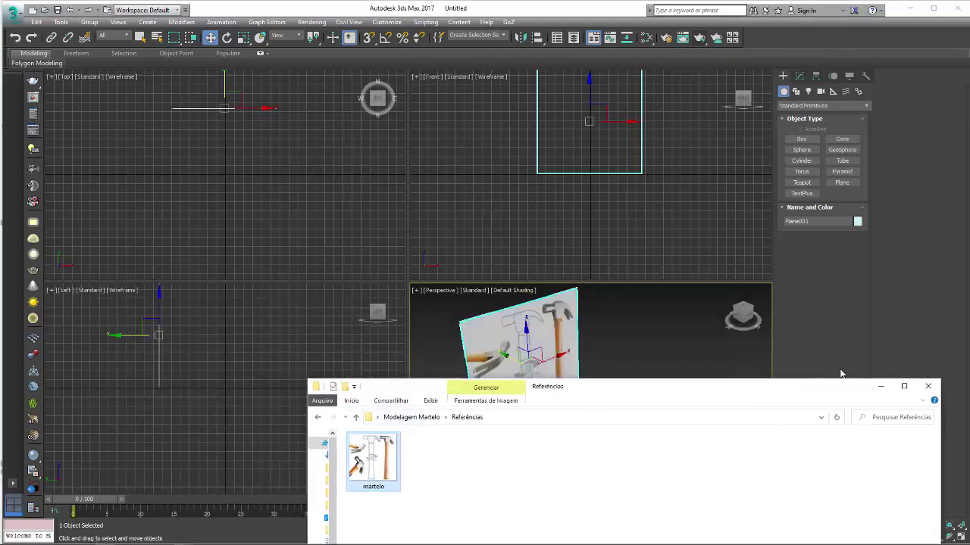
click(880, 386)
alt+middle_drag(557, 428, 580, 332)
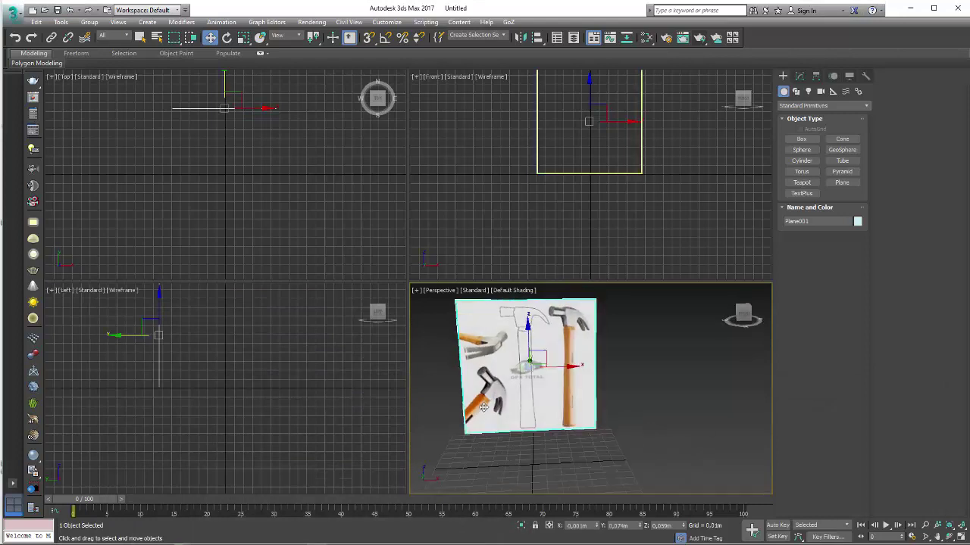
mouse_move(596, 403)
alt+middle_down()
mouse_move(621, 424)
mouse_move(624, 390)
mouse_move(610, 383)
alt+middle_up()
Create a small box on the grid and set its object colour to blue
click(801, 139)
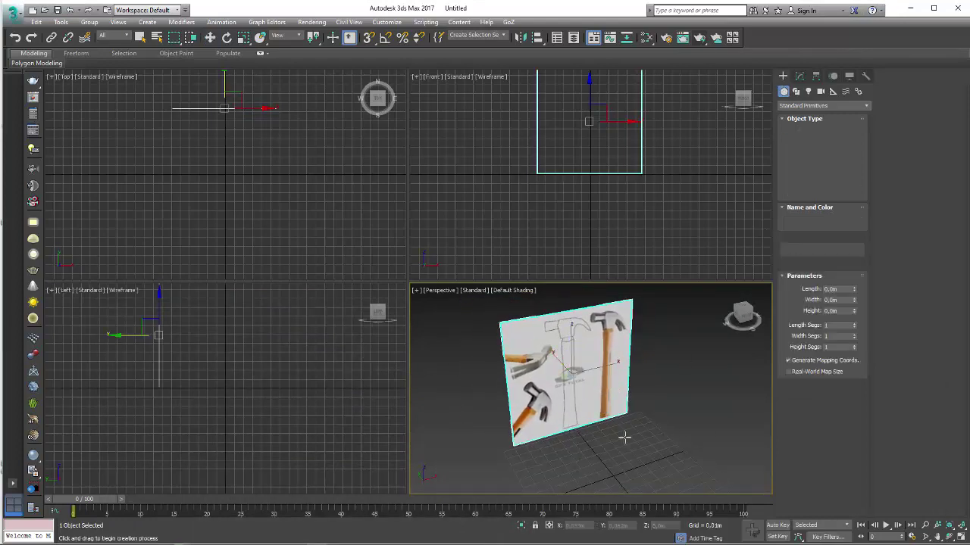
drag(598, 473, 621, 475)
click(623, 458)
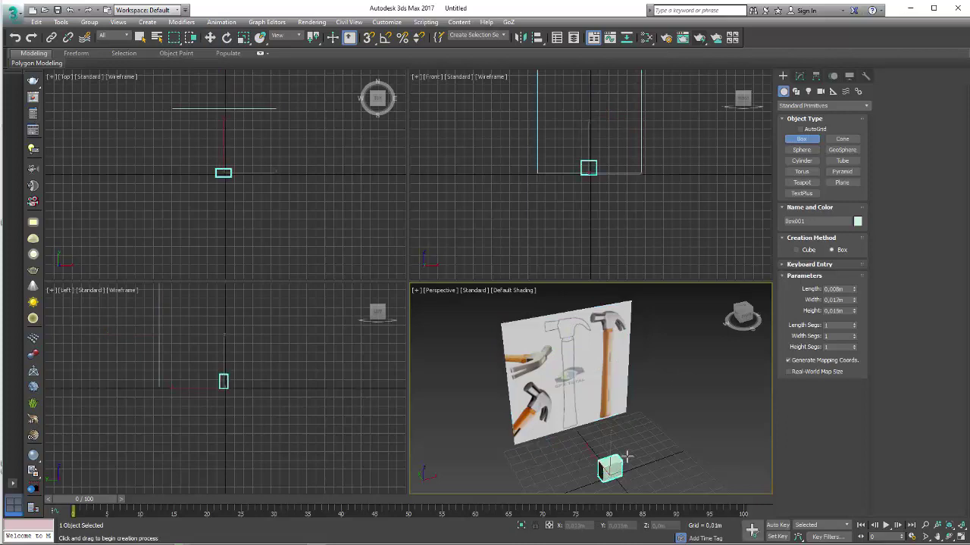
middle_drag(620, 459, 613, 416)
scroll(612, 416, up, 2)
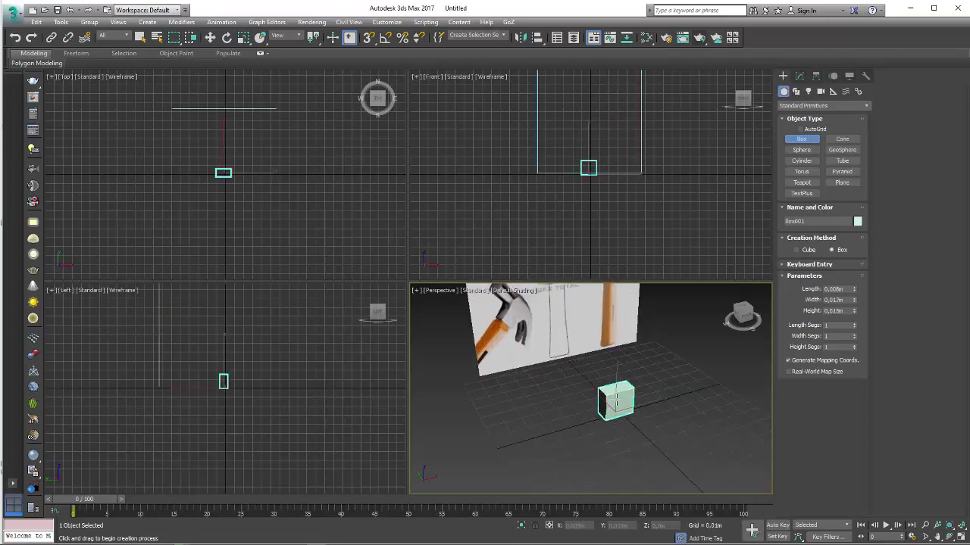
scroll(613, 416, up, 3)
click(857, 220)
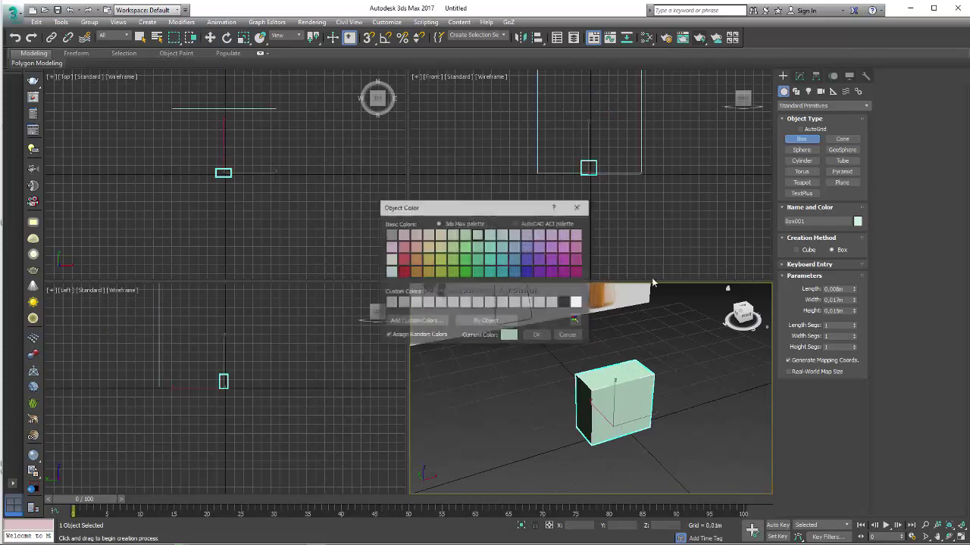
click(527, 272)
click(537, 336)
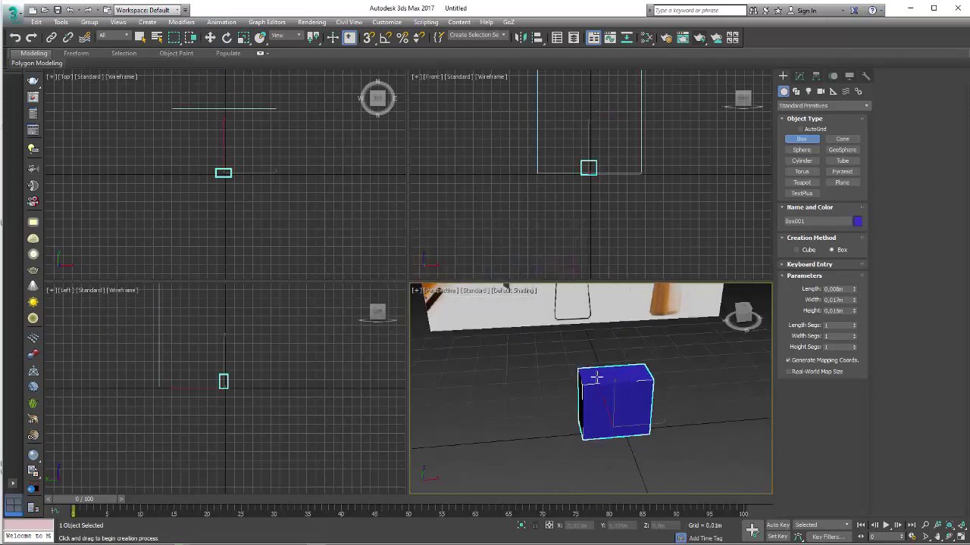
Show edged faces, give the box 2 length, width and height segments, and raise it along Z
key(F4)
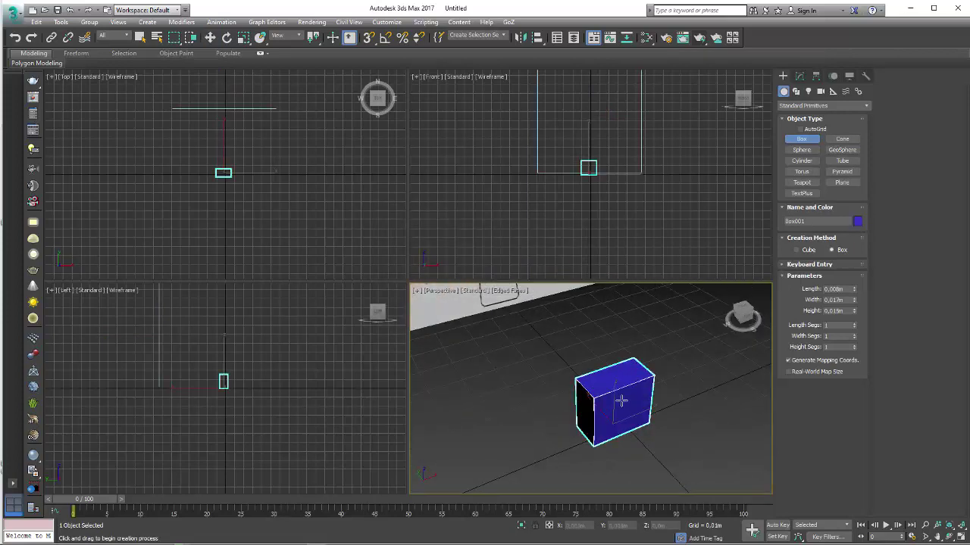
click(854, 323)
click(854, 334)
click(854, 345)
alt+middle_drag(697, 361, 757, 346)
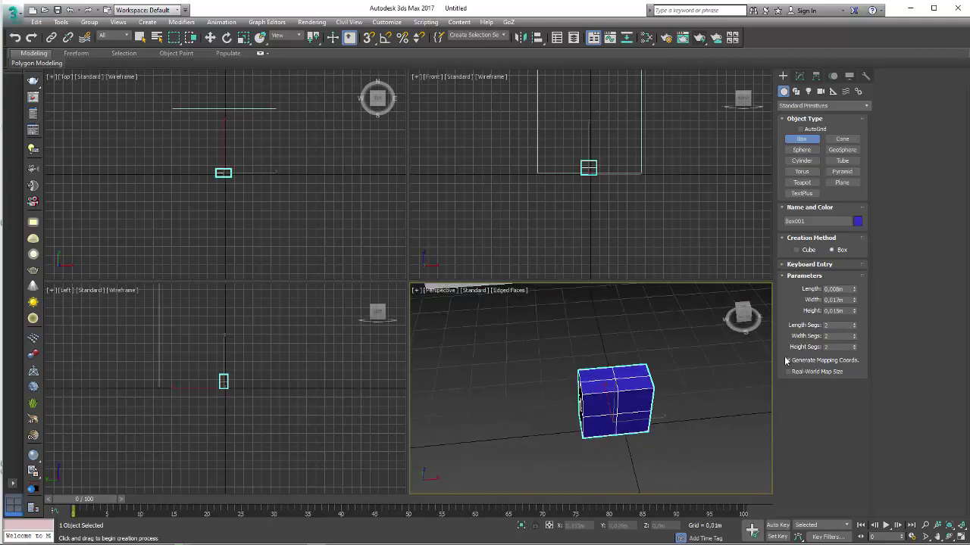
mouse_move(663, 409)
alt+middle_down()
mouse_move(634, 402)
mouse_move(656, 385)
mouse_move(668, 348)
mouse_move(649, 436)
alt+middle_up()
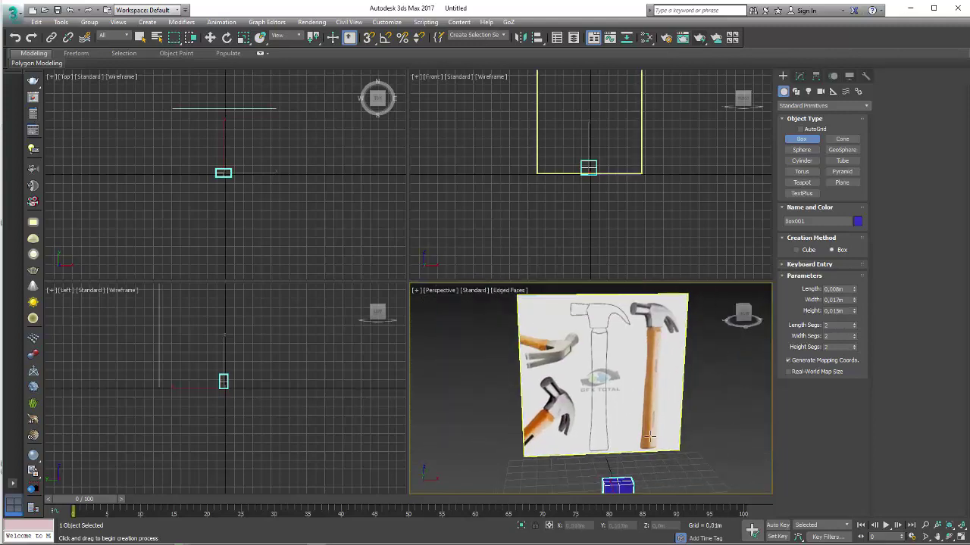
key(w)
drag(626, 484, 610, 329)
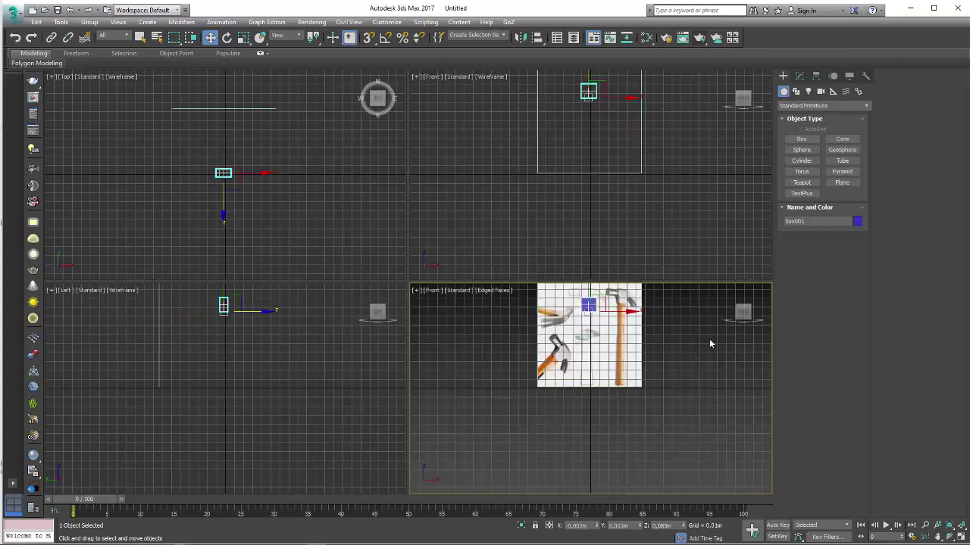
In Front view, zoom to the box and move it onto the hammer head, just above the handle
key(f)
key(z)
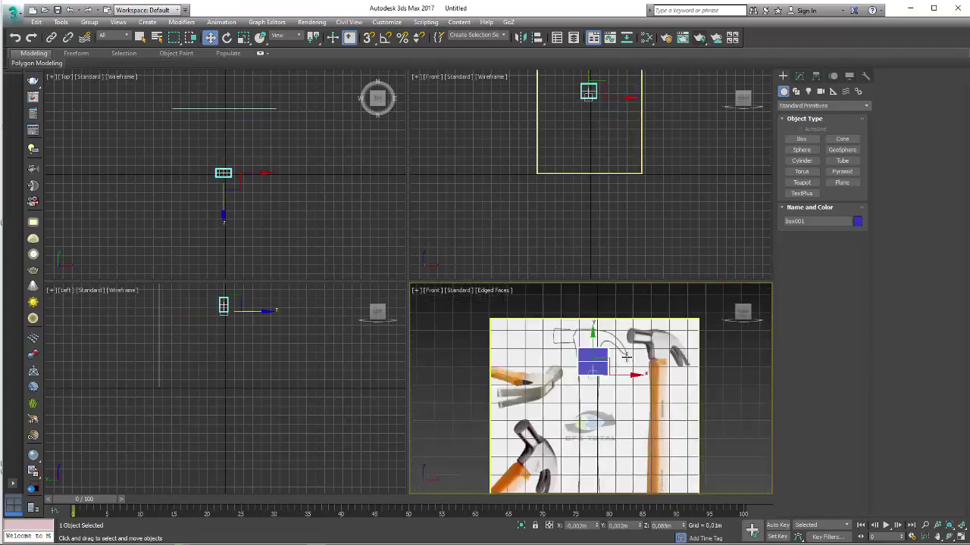
mouse_move(569, 398)
mouse_down()
mouse_move(554, 346)
mouse_move(558, 353)
mouse_up()
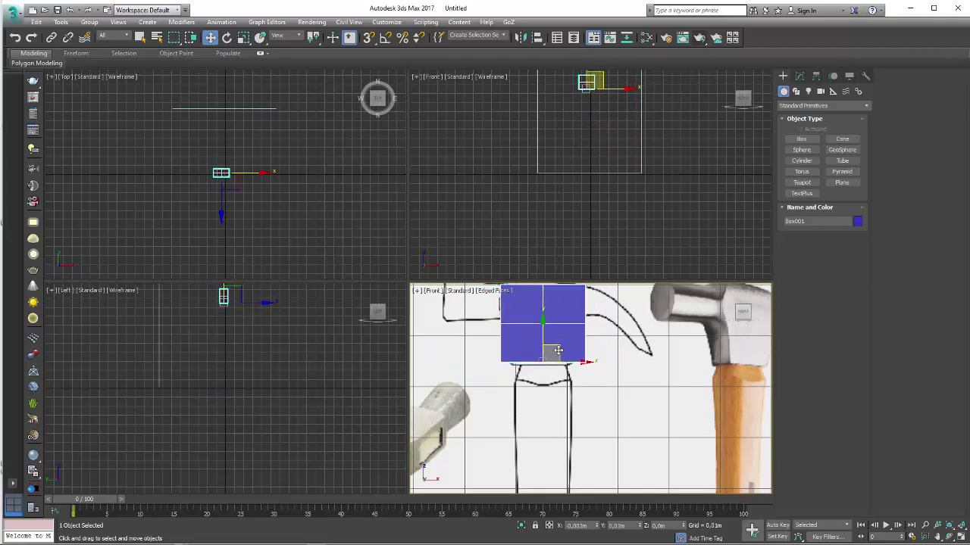
drag(558, 351, 558, 353)
scroll(549, 353, up, 2)
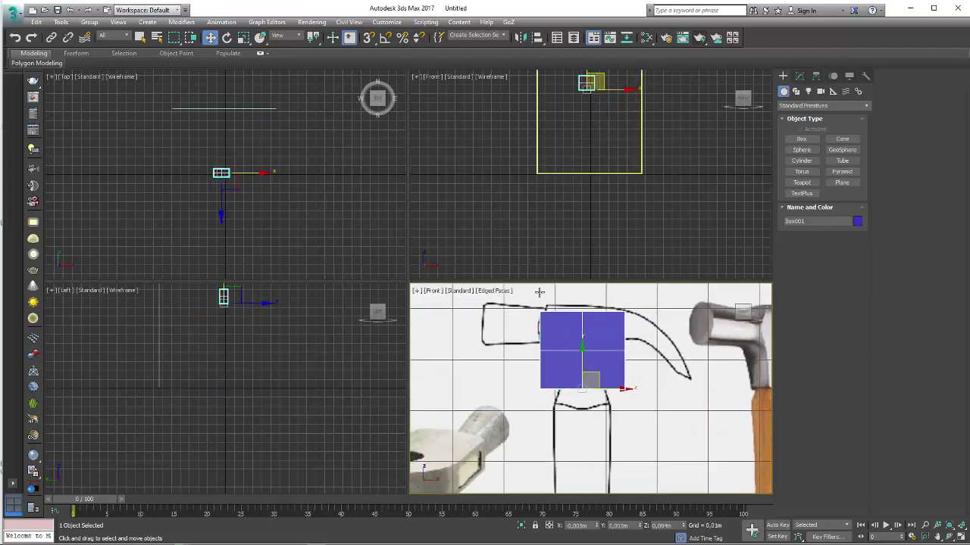
scroll(556, 345, up, 1)
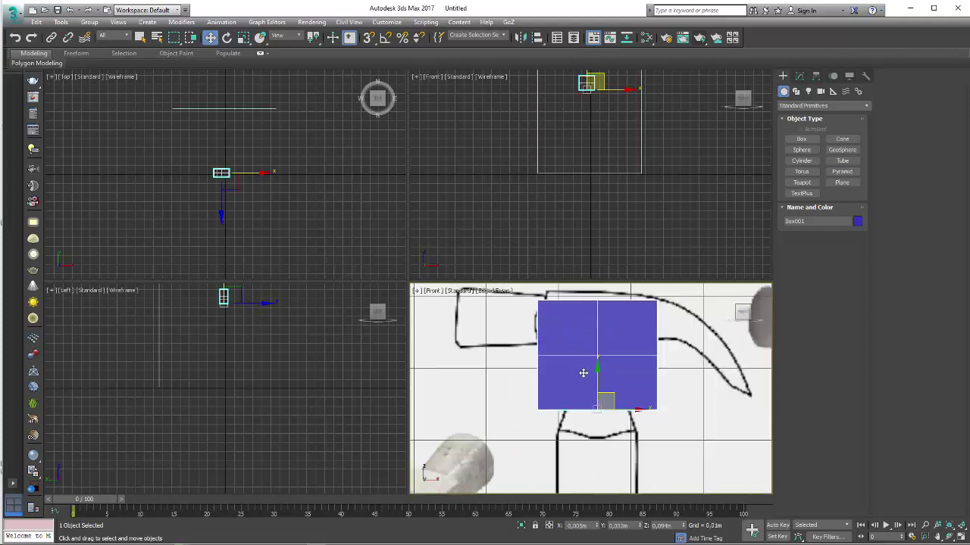
click(628, 399)
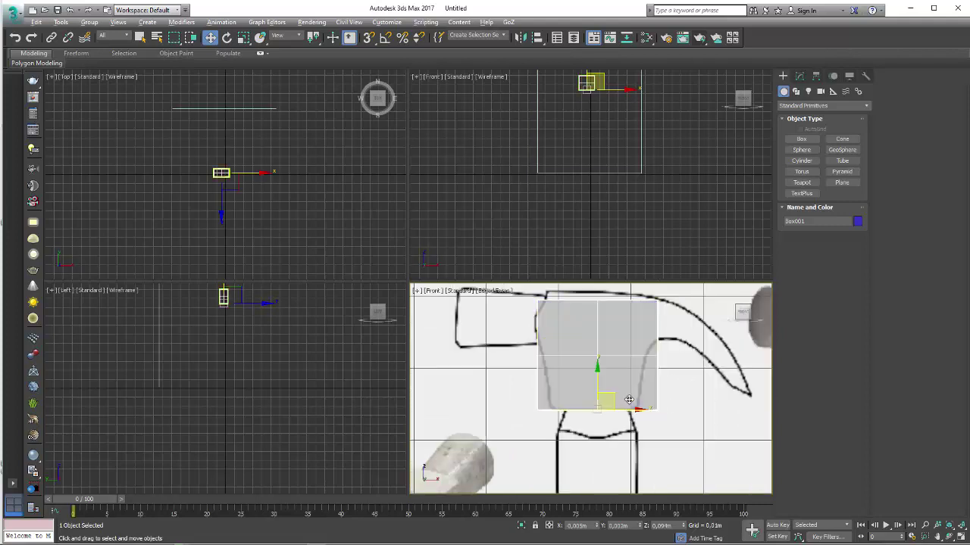
Turn on See-Through for the box in Object Properties, then toggle it off with Alt+X
right_click(602, 355)
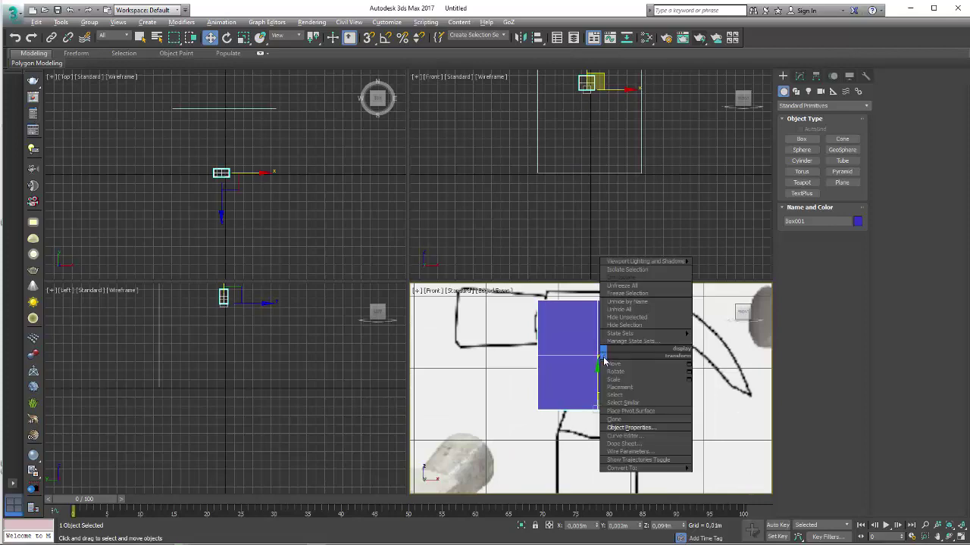
click(634, 431)
click(394, 288)
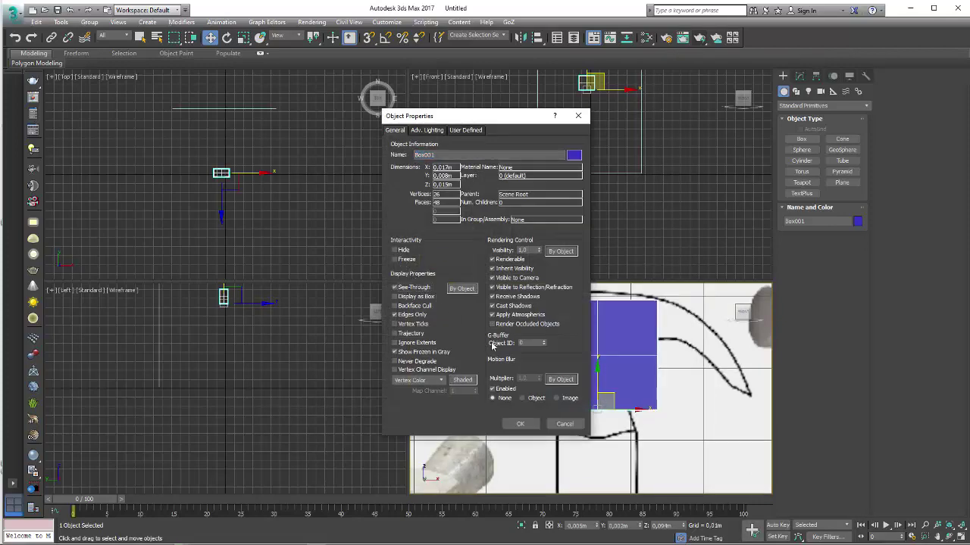
click(520, 423)
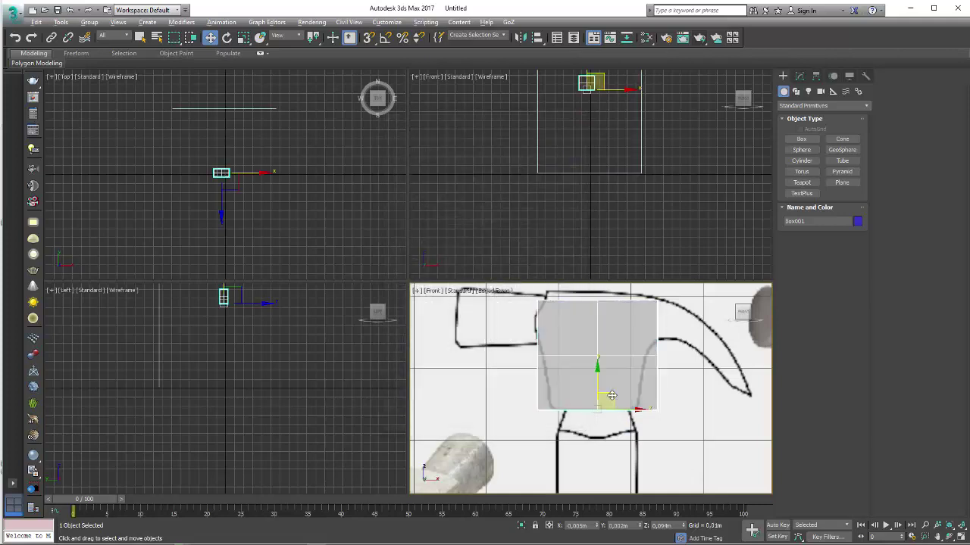
key(alt+x)
Make the left viewport a shaded perspective with edged faces and enlarge the views to fill the screen
middle_drag(601, 372, 582, 410)
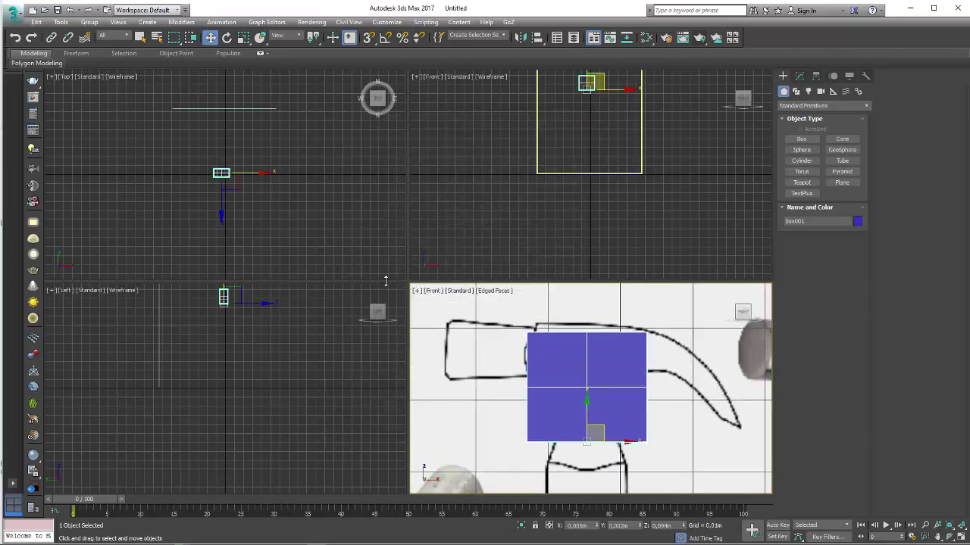
middle_drag(303, 324, 305, 389)
key(p)
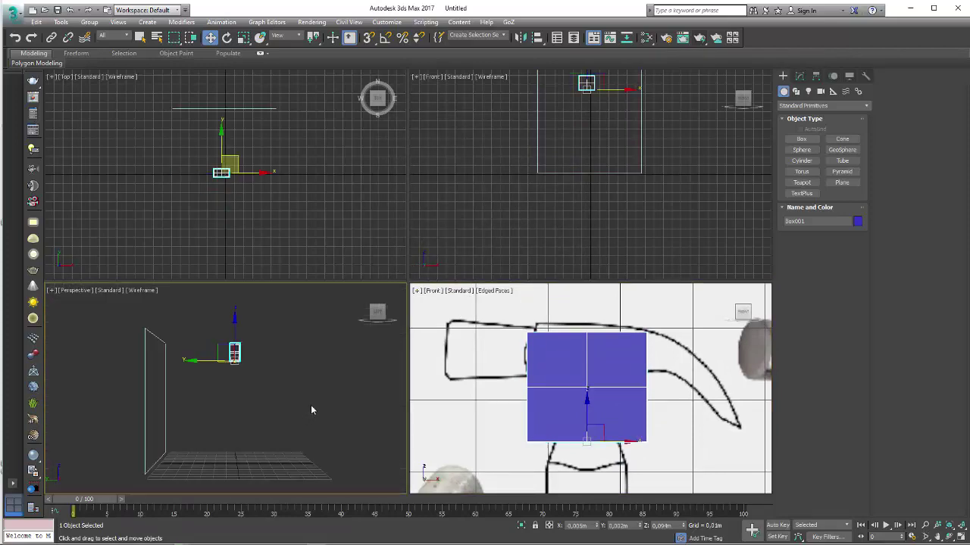
alt+middle_drag(244, 417, 251, 411)
key(F3)
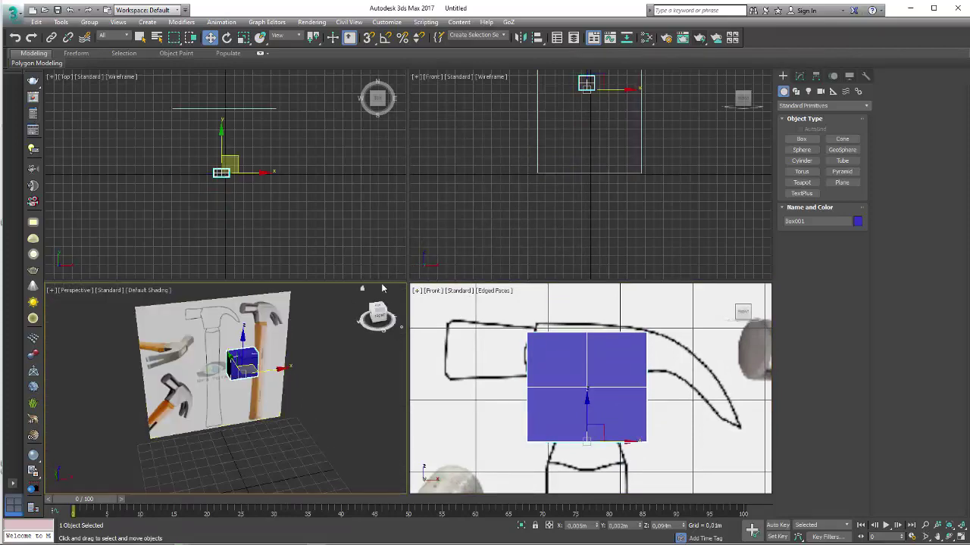
drag(354, 282, 355, 80)
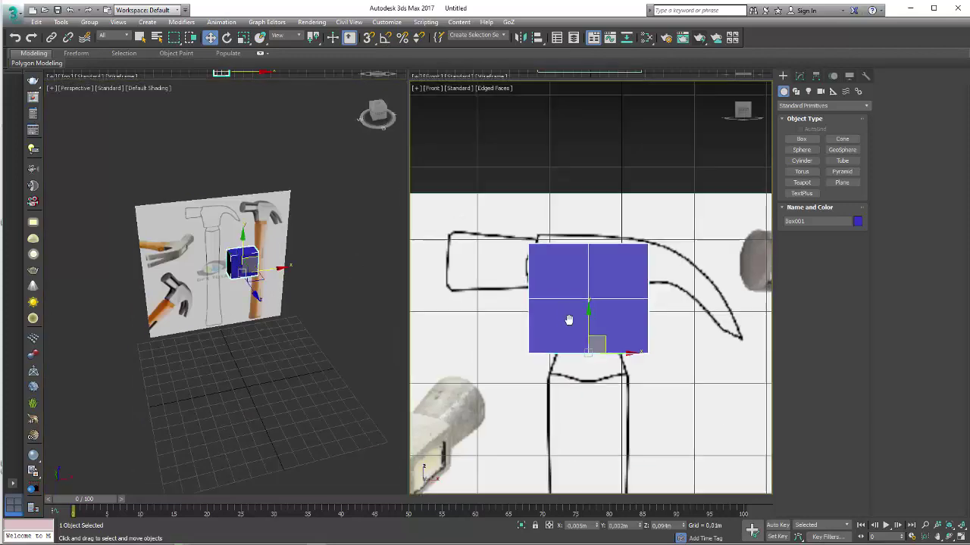
scroll(237, 336, up, 3)
scroll(237, 336, up, 3)
alt+middle_drag(237, 336, 247, 339)
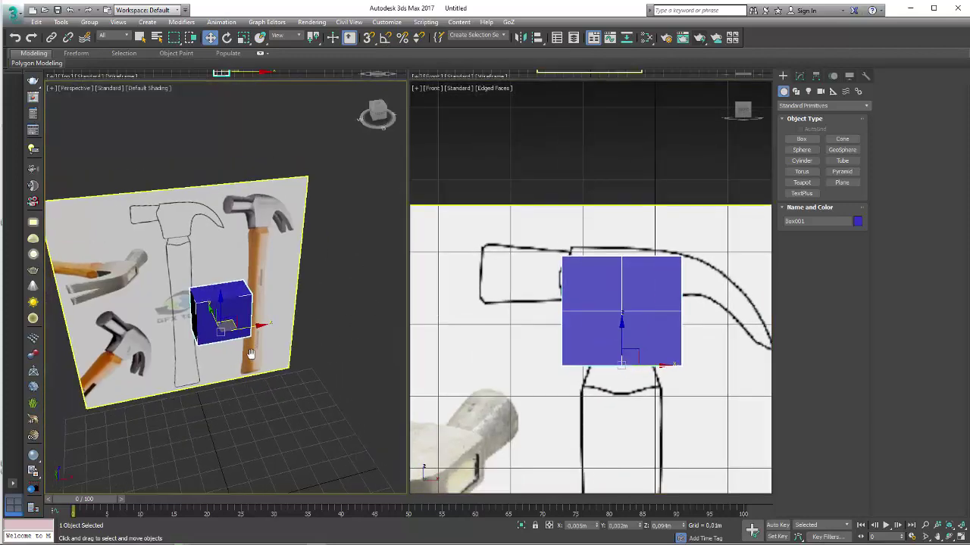
key(F4)
Return the right viewport to Front view and zoom in closely on the box
mouse_move(493, 338)
alt+middle_down()
mouse_move(614, 309)
mouse_move(599, 312)
mouse_move(612, 325)
alt+middle_up()
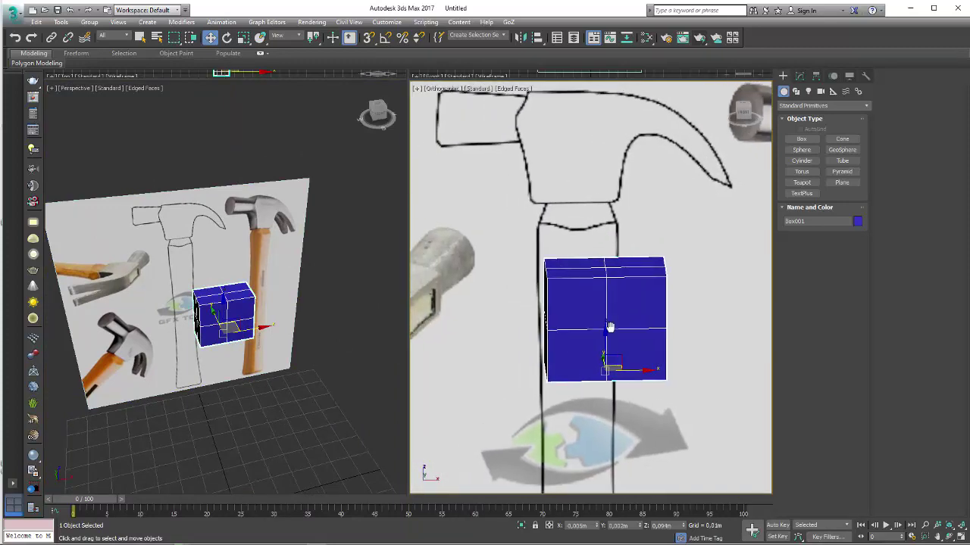
key(f)
scroll(598, 288, up, 2)
mouse_move(595, 285)
middle_down()
mouse_move(589, 252)
mouse_move(590, 277)
middle_up()
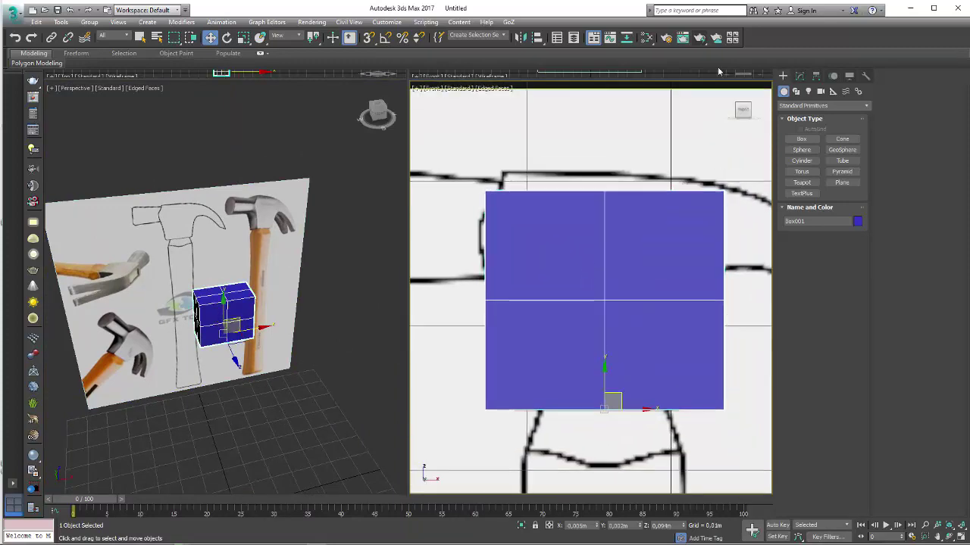
Add an Edit Poly modifier above Box in Box001's stack and recentre the front view
click(799, 76)
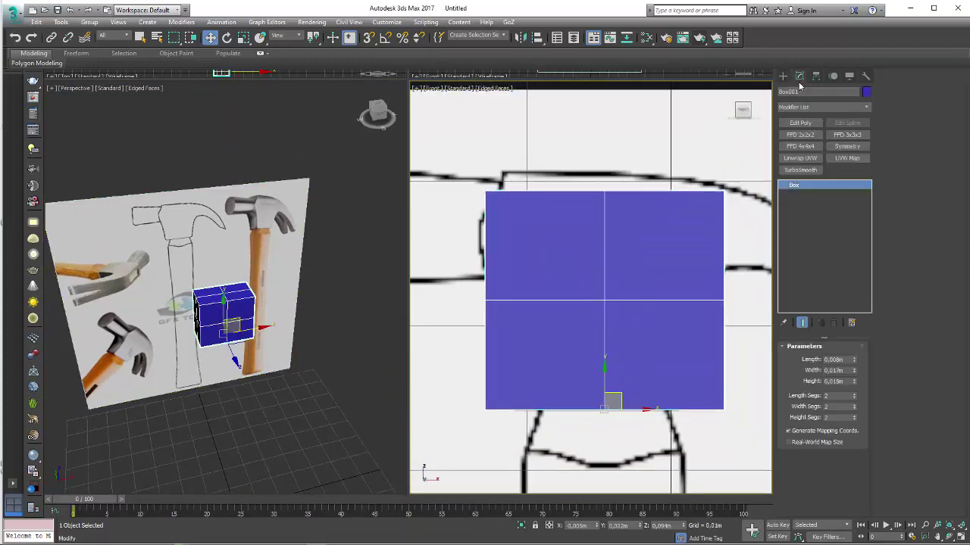
click(798, 124)
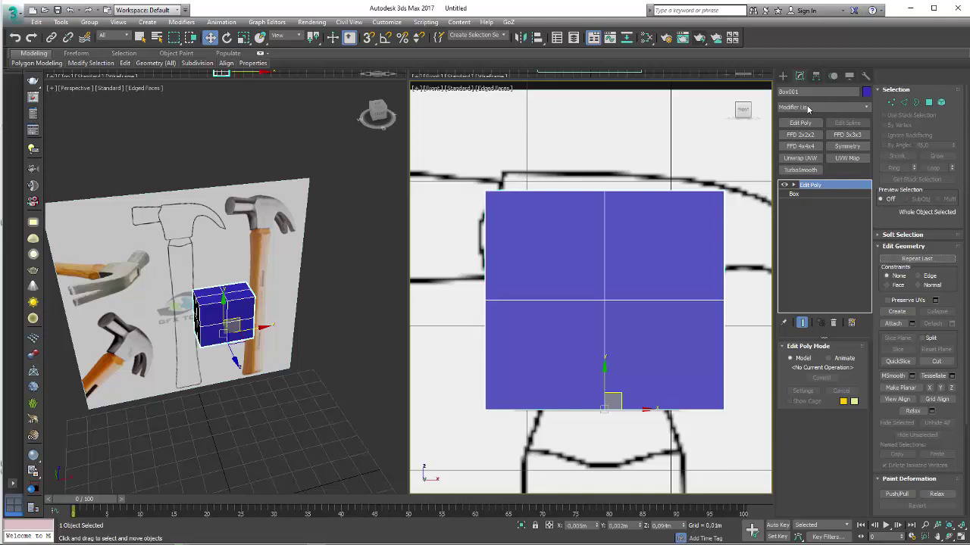
middle_drag(602, 258, 619, 275)
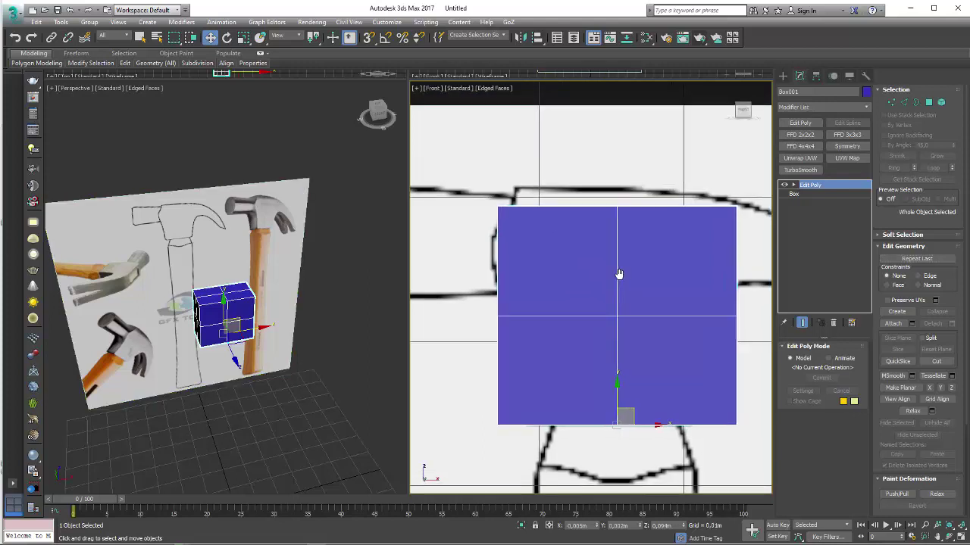
scroll(619, 275, down, 3)
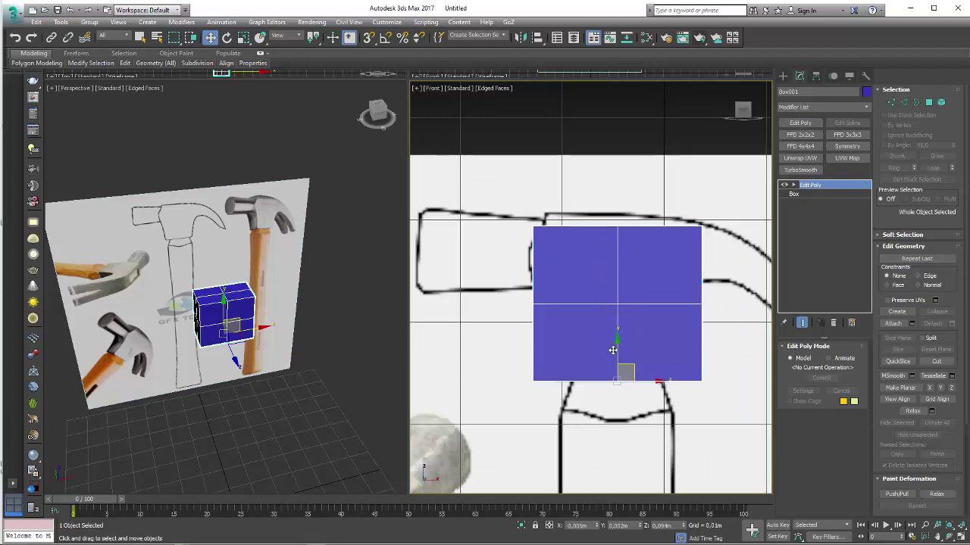
drag(612, 350, 641, 368)
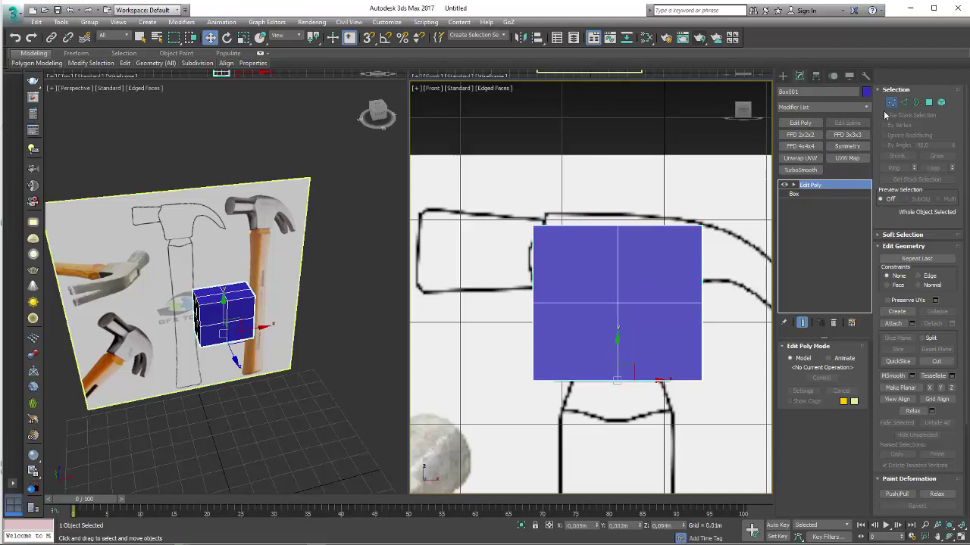
With see-through on, pull the bottom and side vertices inward to slant the box along the head outline
click(891, 102)
mouse_move(506, 353)
mouse_down()
mouse_move(544, 383)
mouse_move(575, 383)
mouse_up()
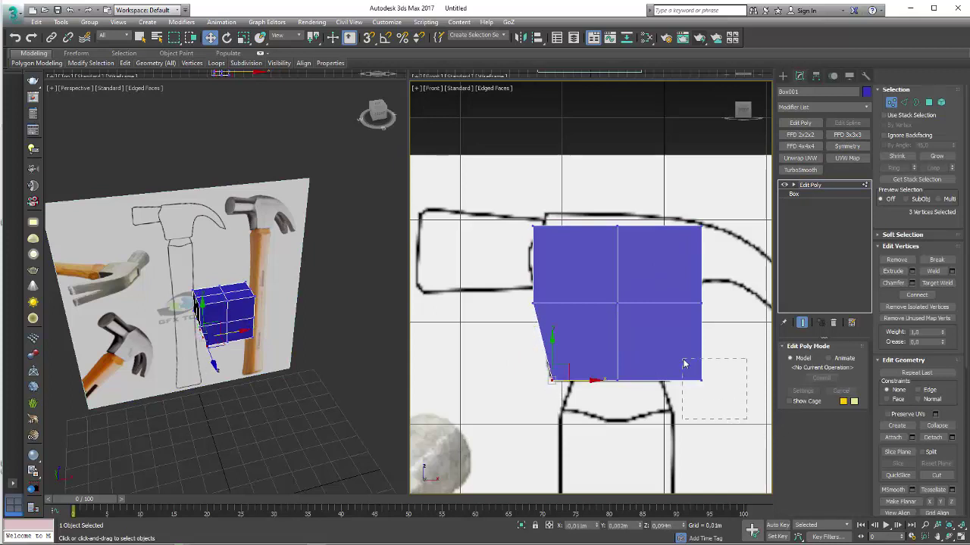
drag(683, 364, 700, 380)
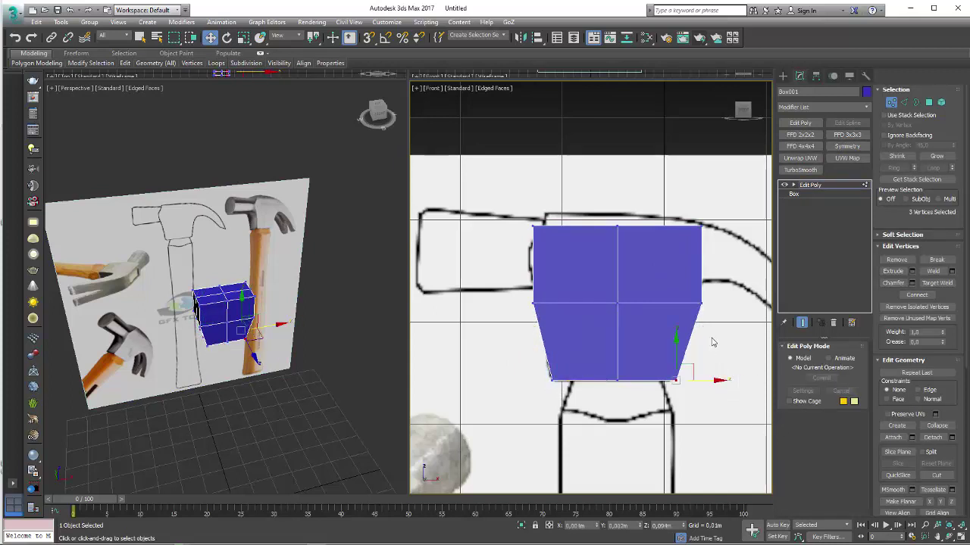
key(alt+x)
scroll(709, 345, up, 1)
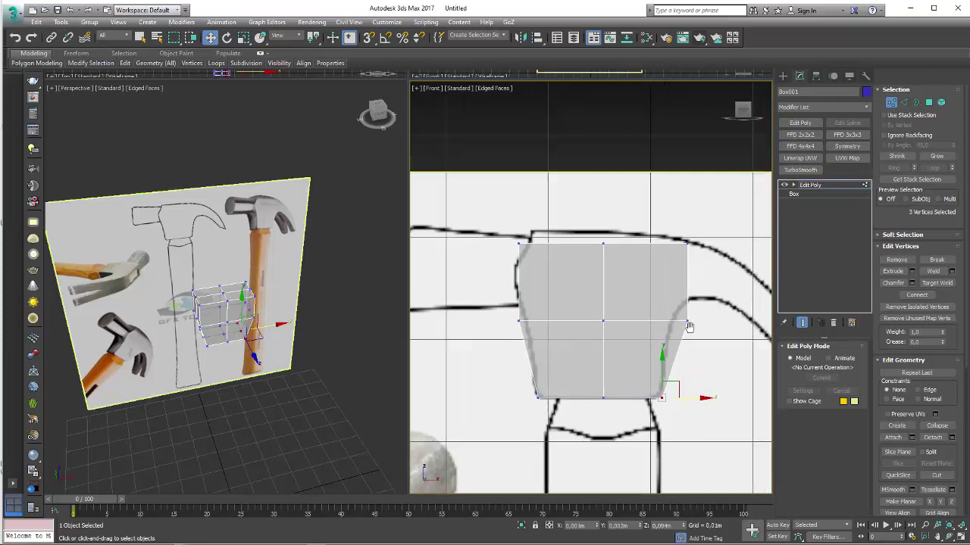
scroll(698, 351, up, 3)
drag(666, 288, 650, 282)
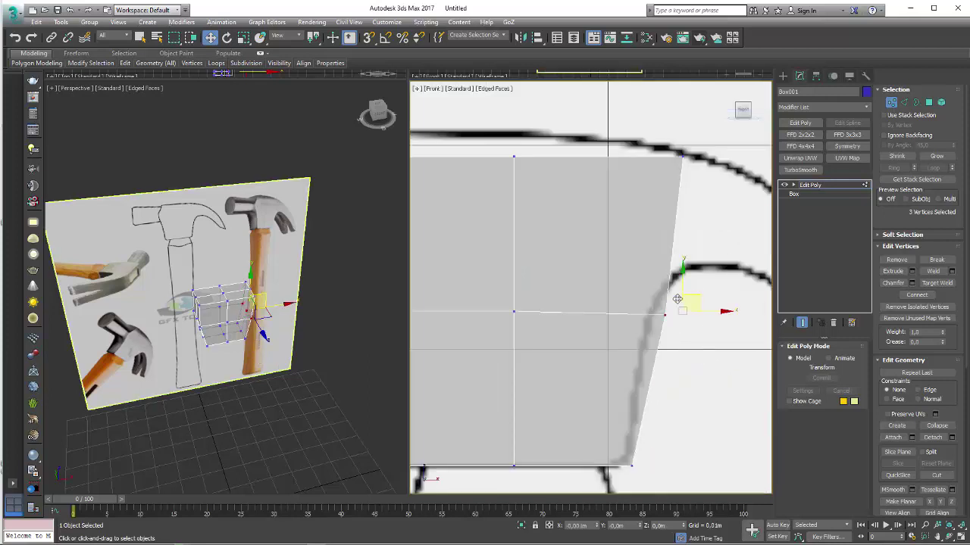
middle_drag(522, 322, 692, 322)
mouse_move(579, 355)
mouse_down()
mouse_move(506, 301)
mouse_move(541, 287)
mouse_up()
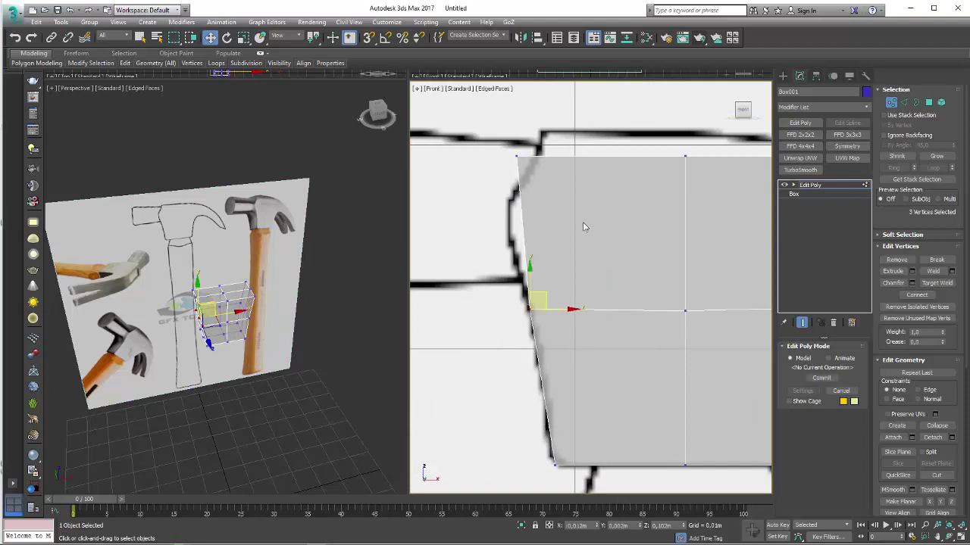
middle_drag(582, 225, 578, 303)
Raise the top-left, top-middle and top-right vertices onto the outline, then turn off see-through
scroll(575, 319, down, 2)
mouse_move(515, 212)
mouse_down()
mouse_move(550, 253)
mouse_move(550, 217)
mouse_move(567, 214)
mouse_up()
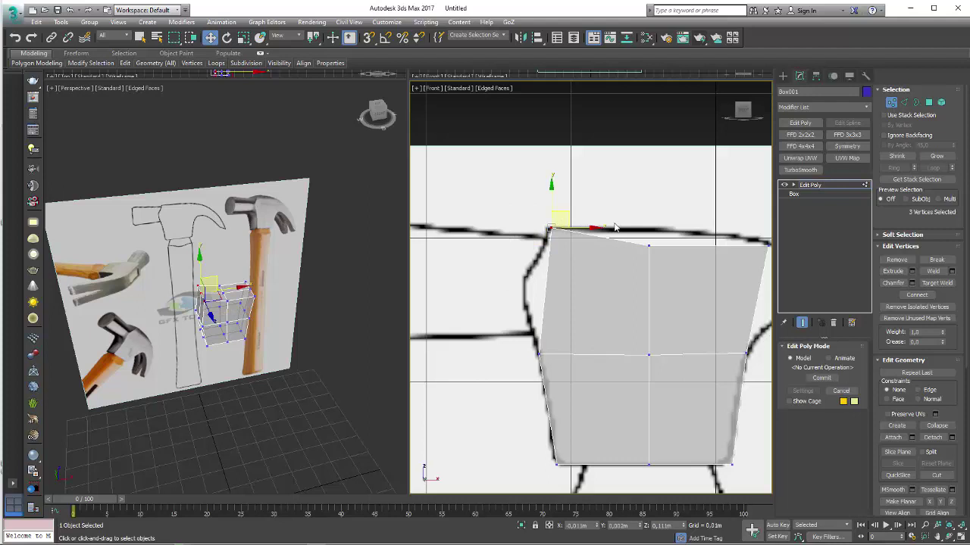
click(649, 243)
middle_drag(648, 243, 531, 240)
drag(531, 240, 536, 226)
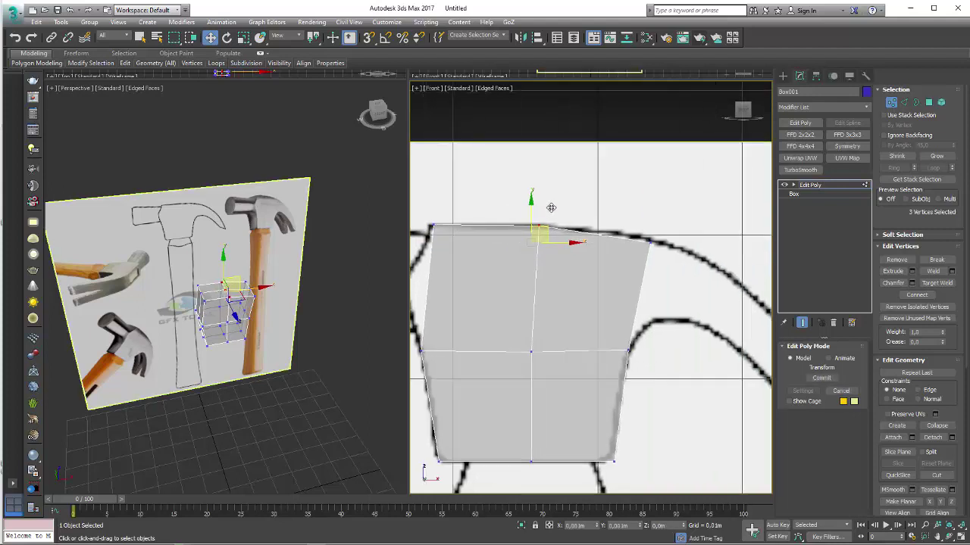
drag(668, 256, 661, 231)
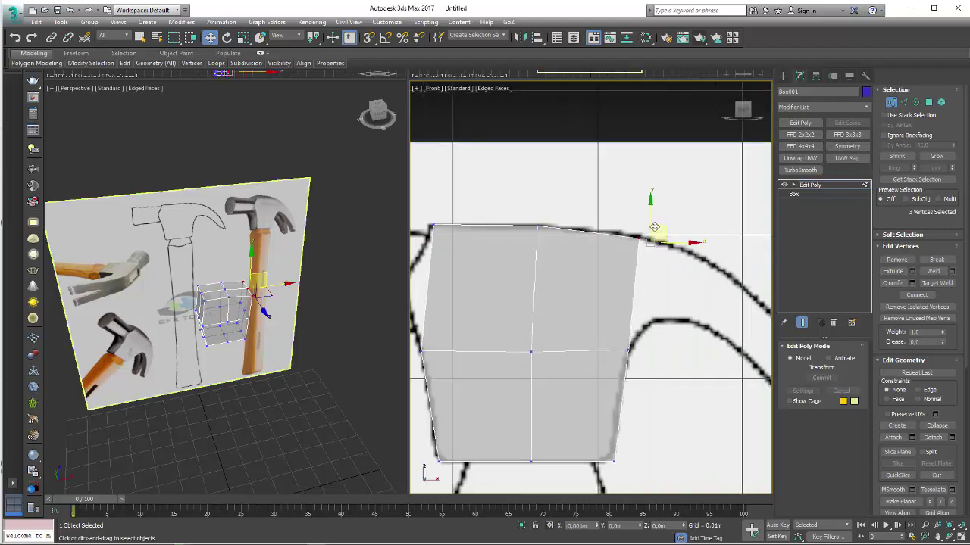
scroll(640, 287, down, 3)
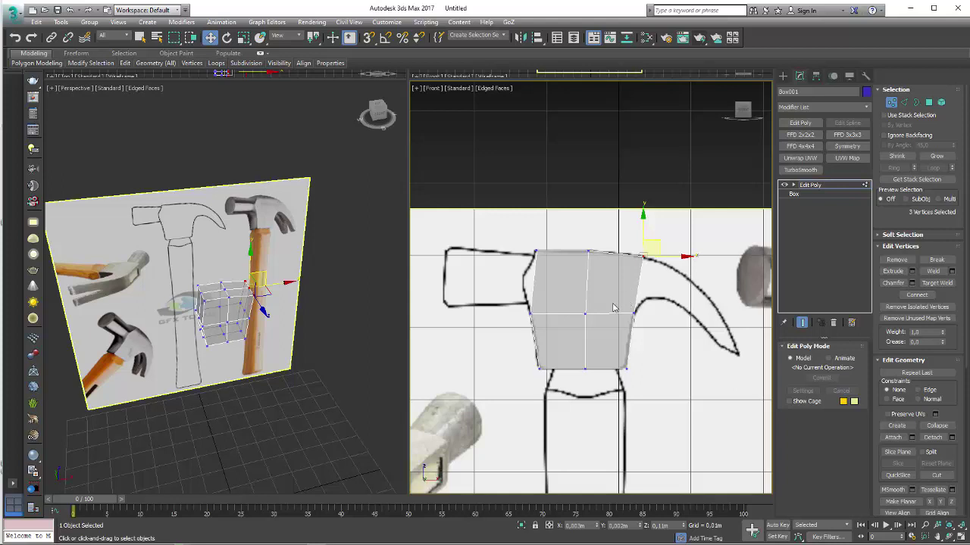
key(alt+x)
mouse_move(595, 300)
alt+middle_down()
mouse_move(648, 321)
mouse_move(620, 316)
alt+middle_up()
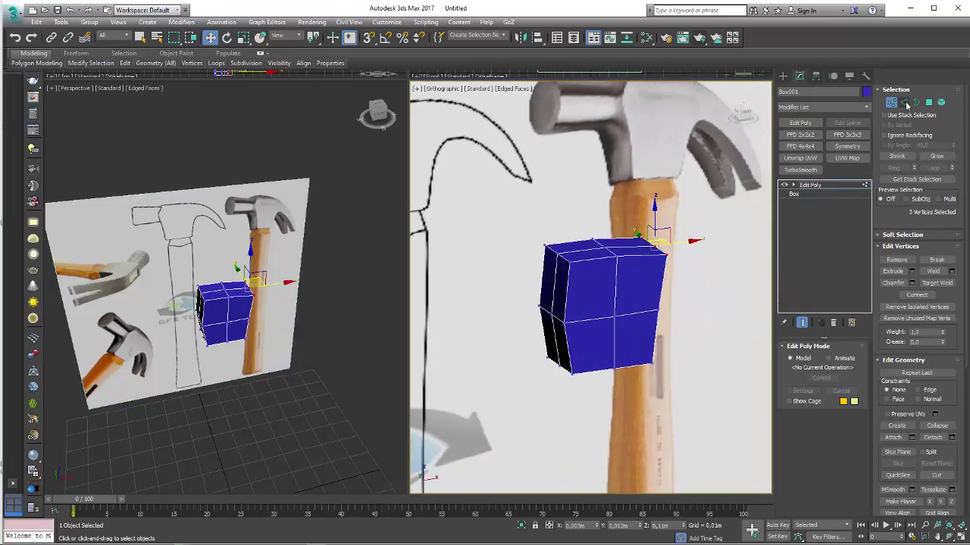
click(905, 103)
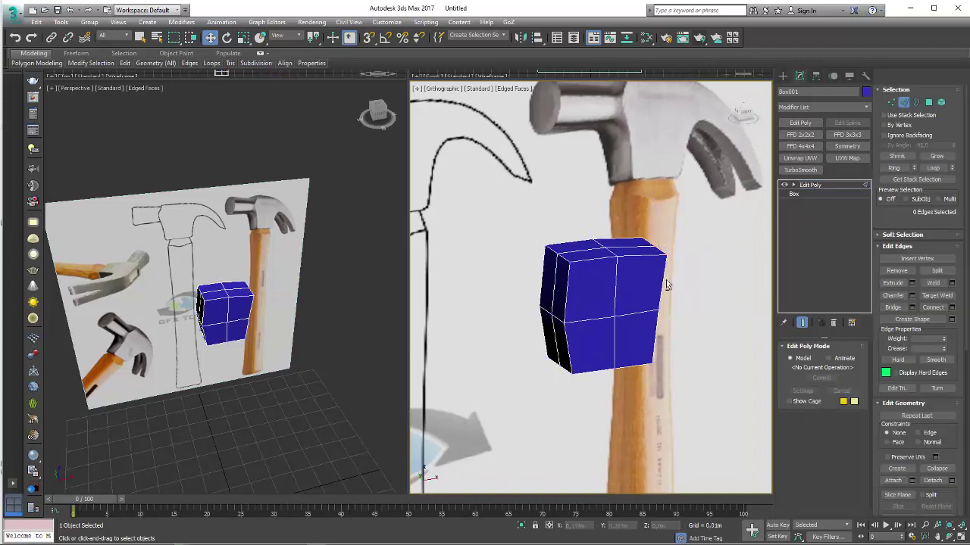
Select the ring of vertical edges in the upper band and Connect them into a new loop
alt+middle_drag(667, 285, 707, 281)
drag(708, 281, 502, 283)
alt+middle_drag(503, 283, 545, 280)
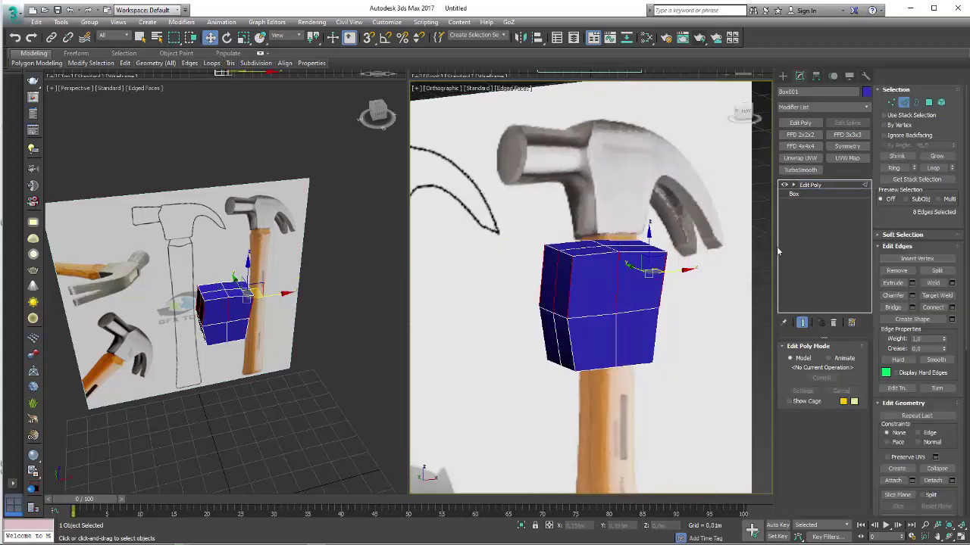
click(931, 307)
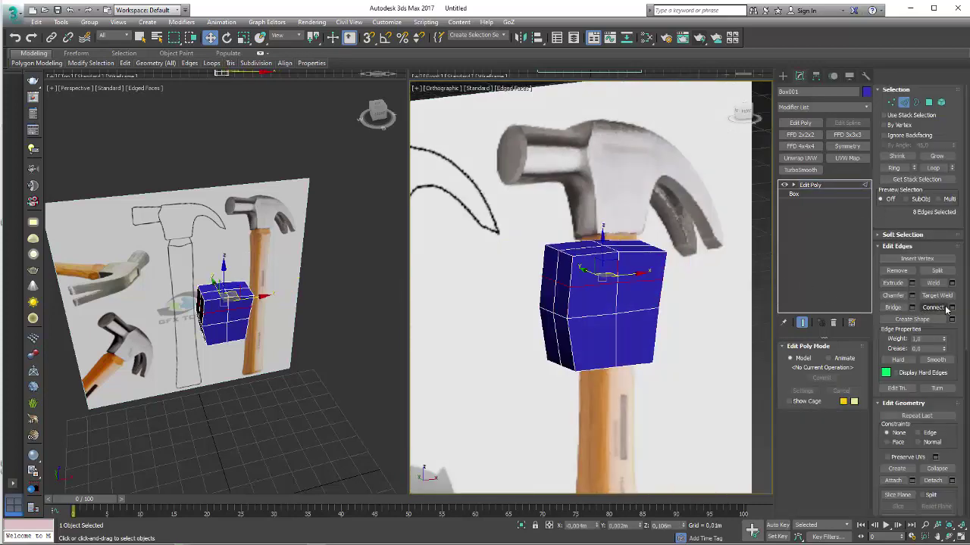
alt+middle_drag(743, 315, 626, 283)
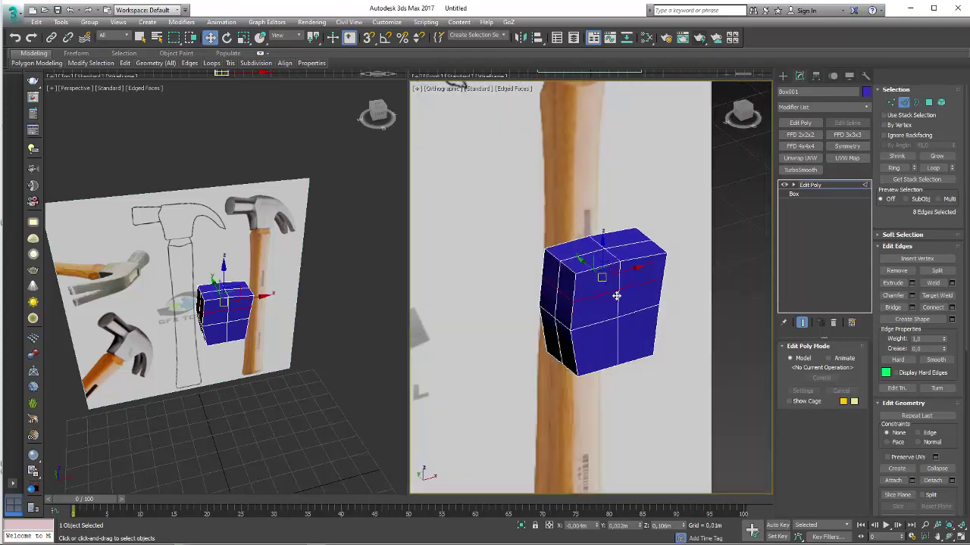
scroll(627, 282, up, 4)
Select five vertices on the box's end face and collapse them into one with Ctrl+Alt+C
key(1)
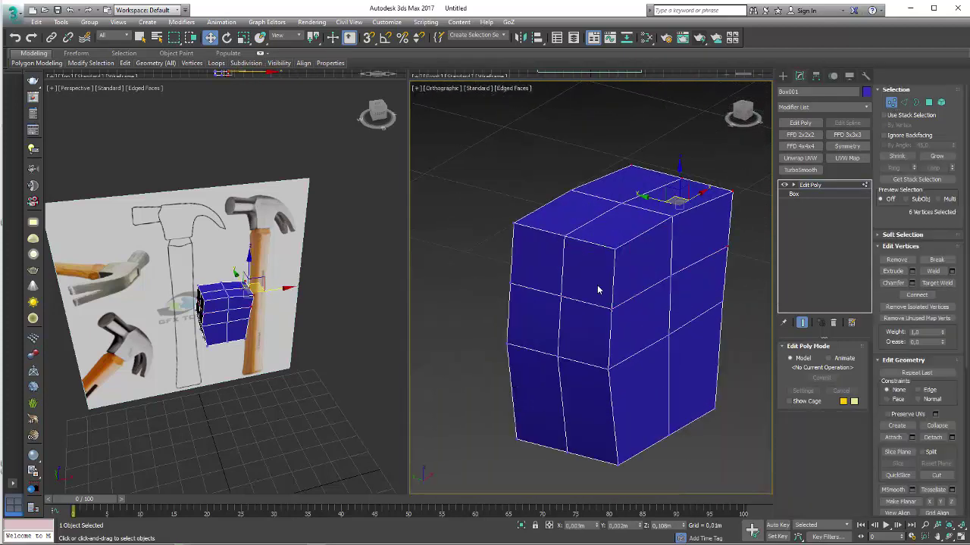
click(560, 295)
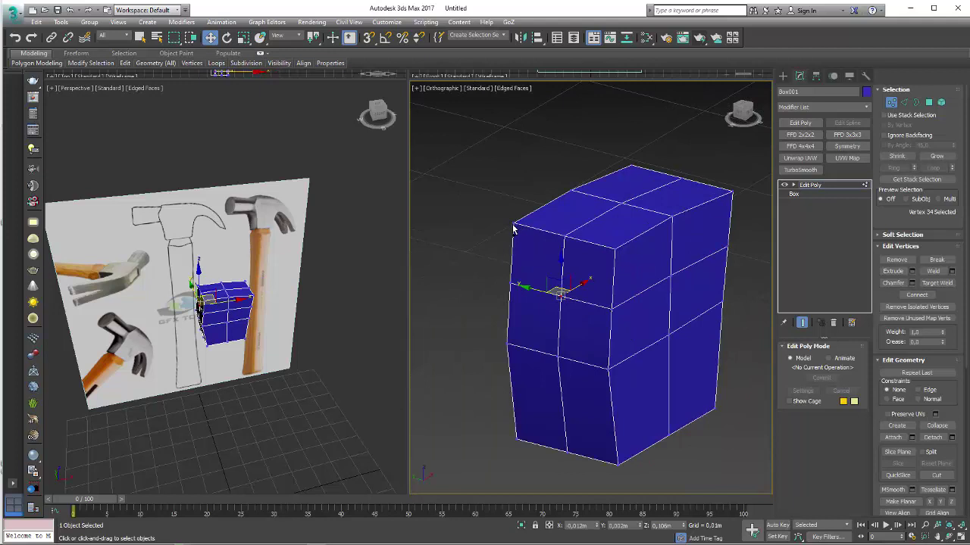
ctrl+click(513, 229)
ctrl+click(608, 367)
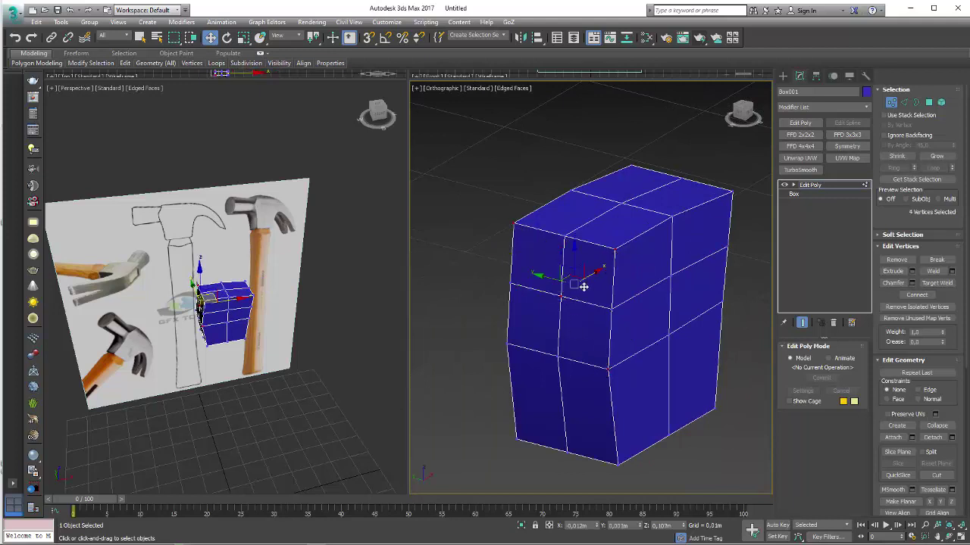
ctrl+click(613, 248)
ctrl+click(508, 345)
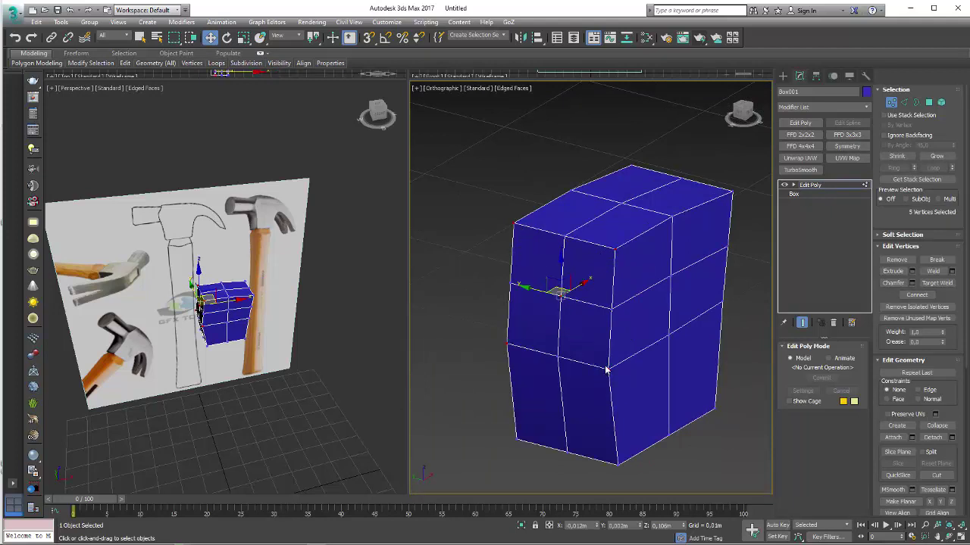
key(ctrl+alt+c)
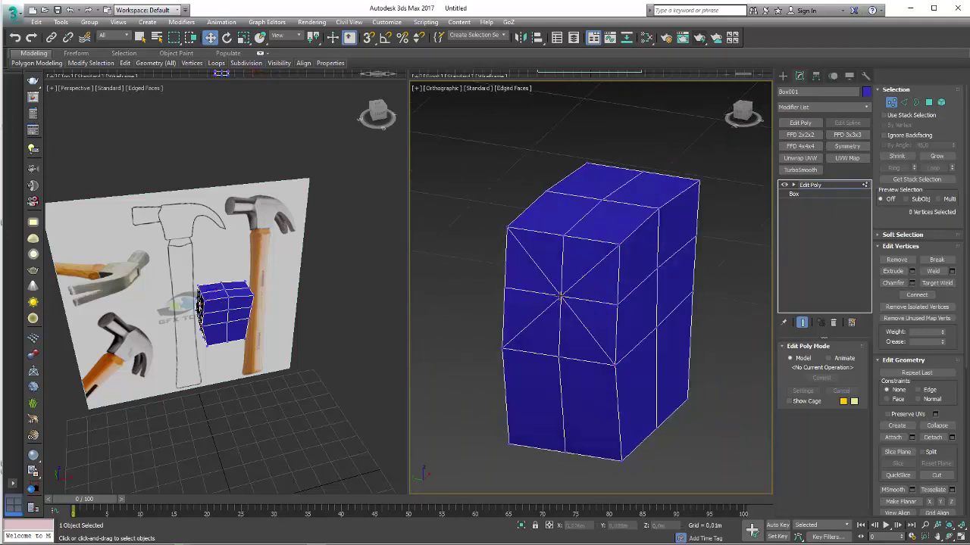
Extrude the merged vertex to about 0.004m width, commit it, and move it into place
click(911, 270)
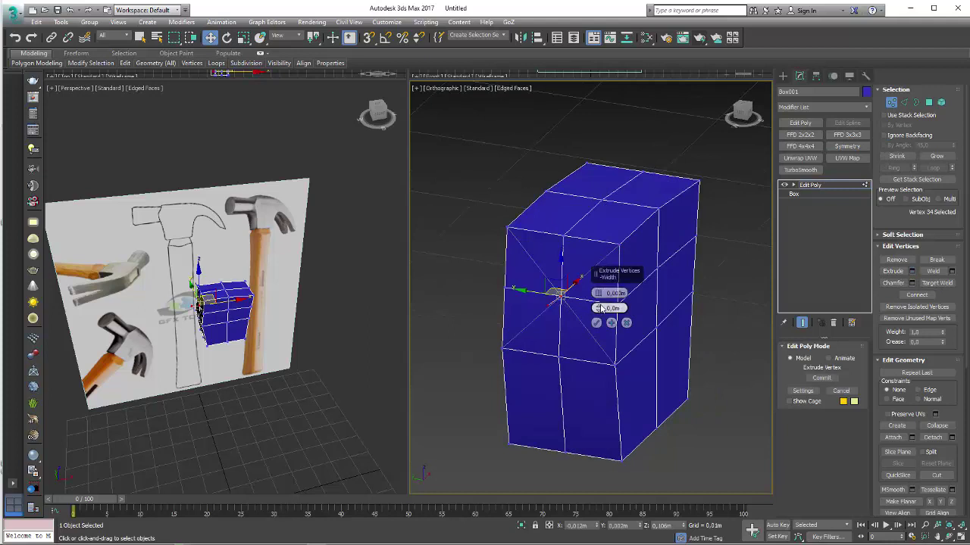
drag(602, 256, 598, 272)
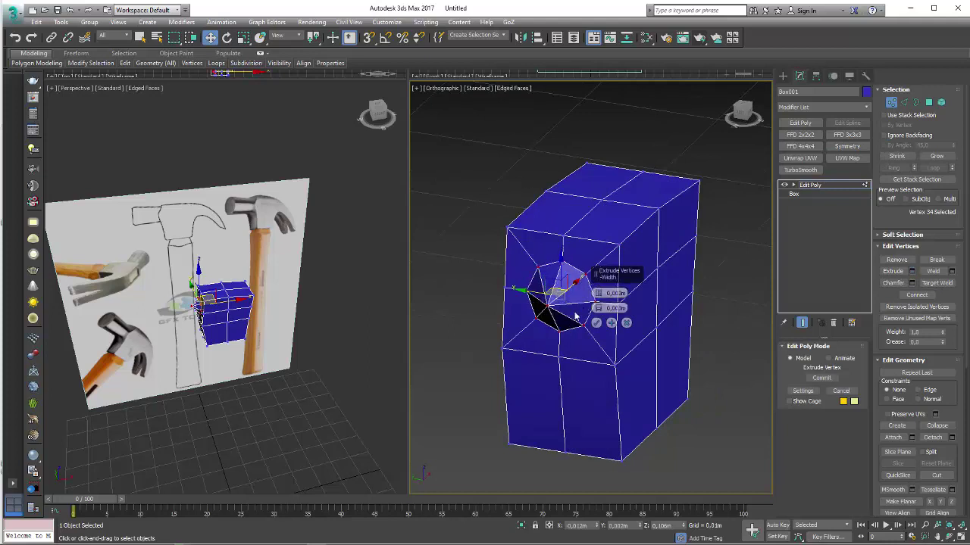
scroll(596, 284, up, 2)
drag(601, 295, 595, 294)
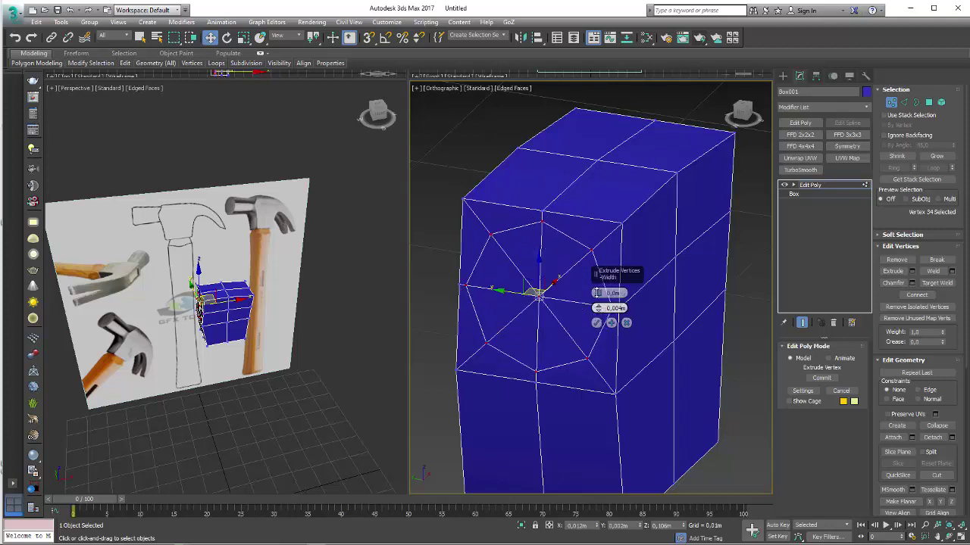
mouse_move(595, 294)
alt+middle_down()
mouse_move(562, 325)
mouse_move(599, 307)
alt+middle_up()
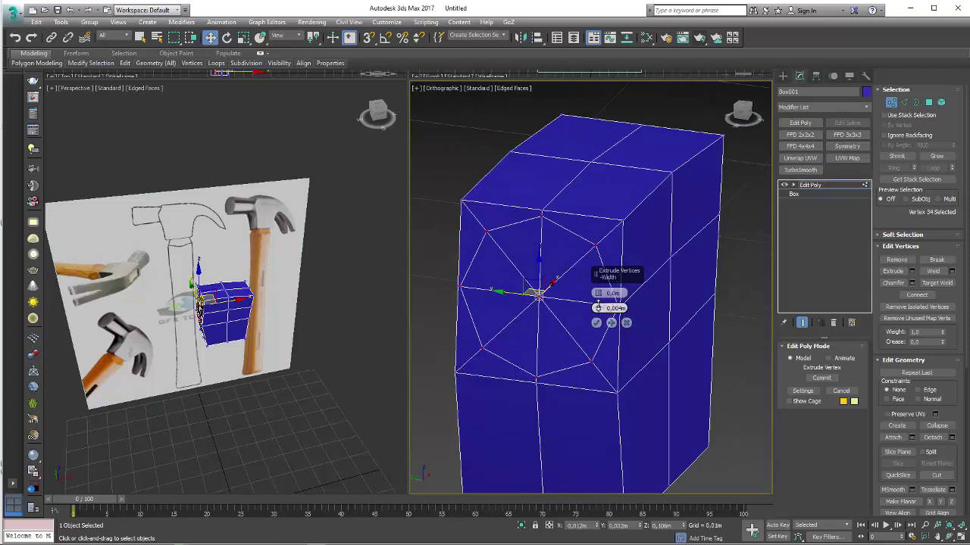
alt+middle_drag(559, 285, 598, 308)
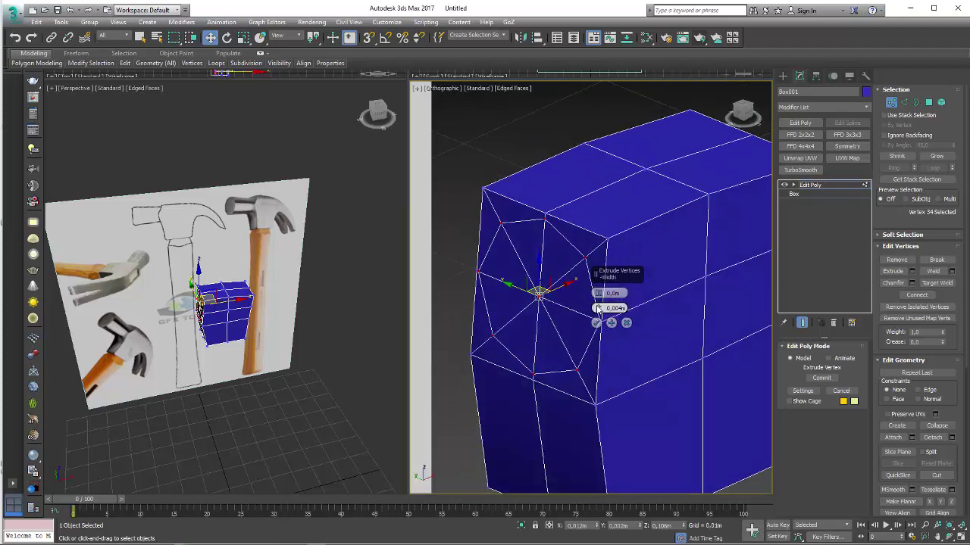
drag(598, 308, 599, 307)
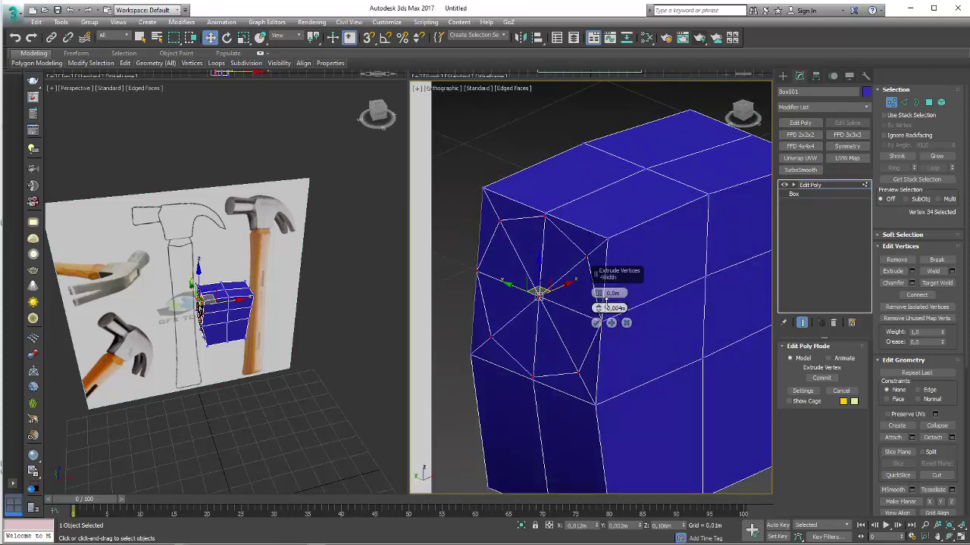
click(596, 323)
alt+middle_drag(596, 323, 569, 298)
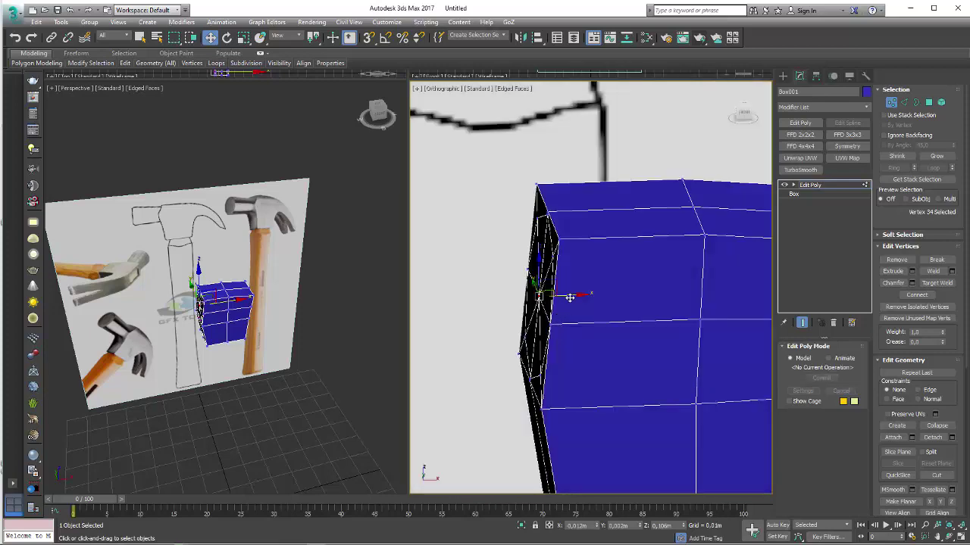
drag(570, 298, 553, 310)
alt+middle_drag(554, 310, 817, 361)
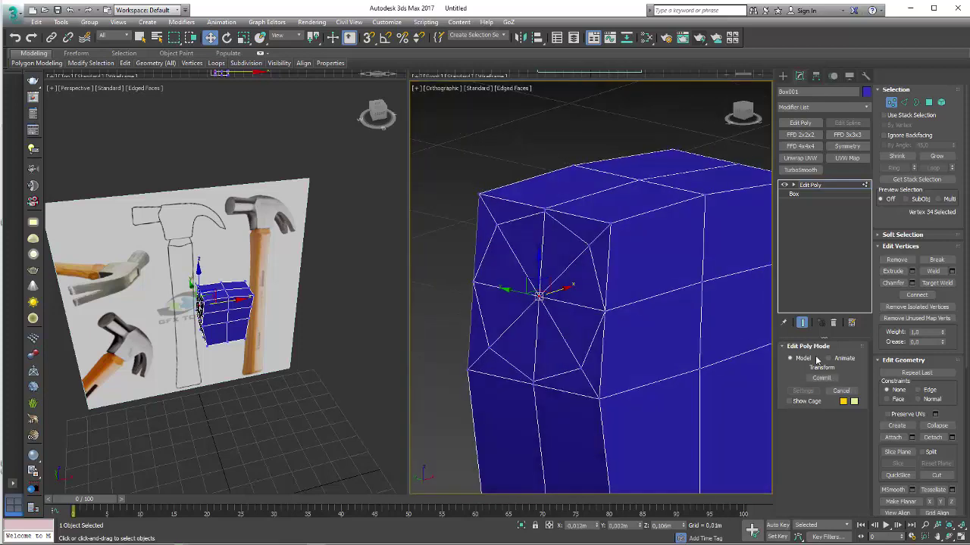
click(936, 156)
mouse_move(530, 295)
alt+middle_down()
mouse_move(572, 293)
mouse_move(485, 307)
alt+middle_up()
Scale the vertex ring outward horizontally and move one vertex to even out the octagon
key(r)
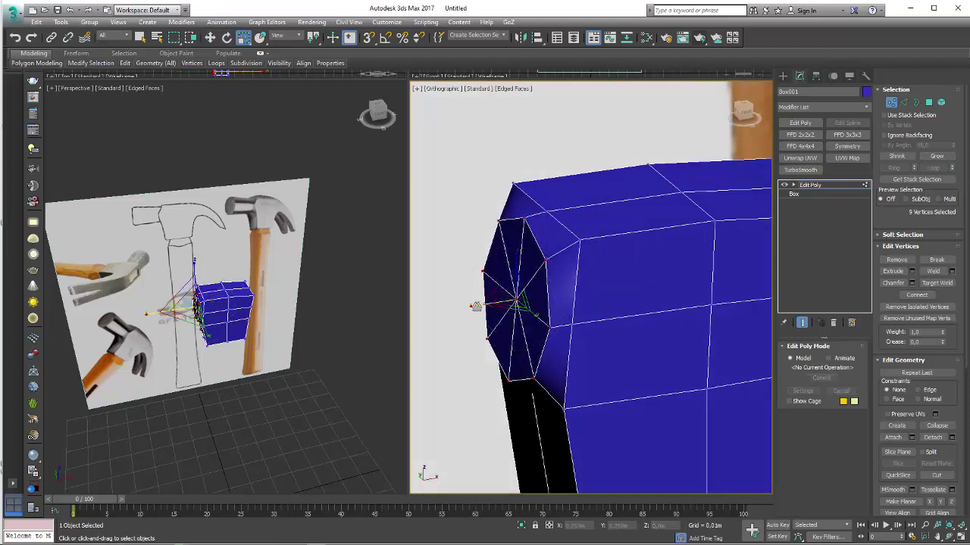
drag(475, 306, 499, 309)
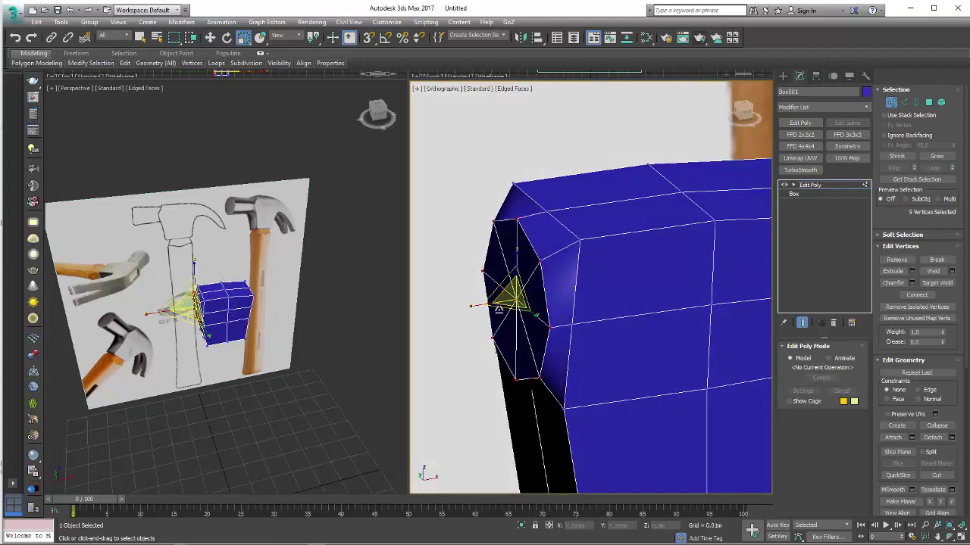
mouse_move(639, 286)
alt+middle_down()
mouse_move(628, 348)
mouse_move(571, 301)
alt+middle_up()
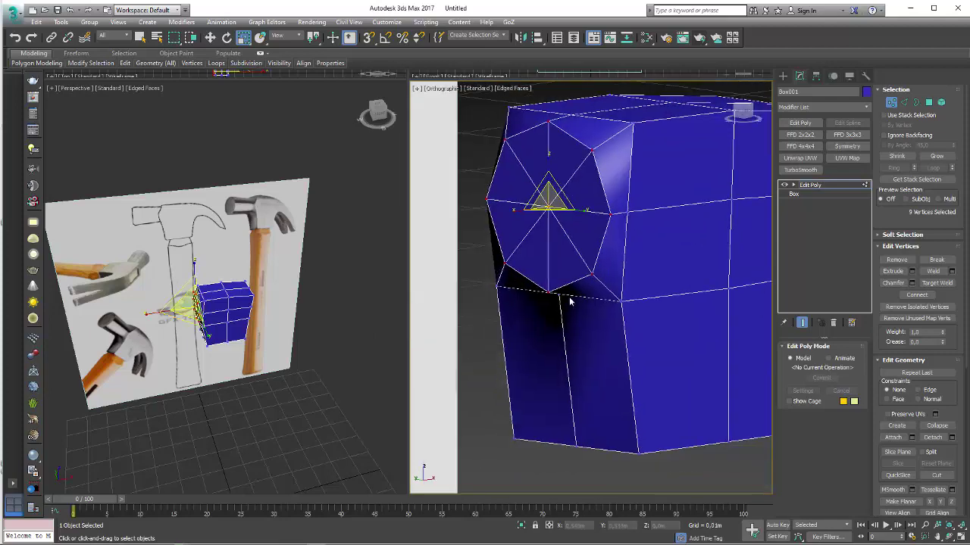
key(w)
click(558, 291)
mouse_move(558, 266)
mouse_down()
mouse_move(558, 318)
mouse_move(562, 298)
mouse_up()
Pull the two side vertices down and nudge the top corner vertex to round out the fan
mouse_move(561, 298)
alt+middle_down()
mouse_move(570, 324)
mouse_move(570, 314)
alt+middle_up()
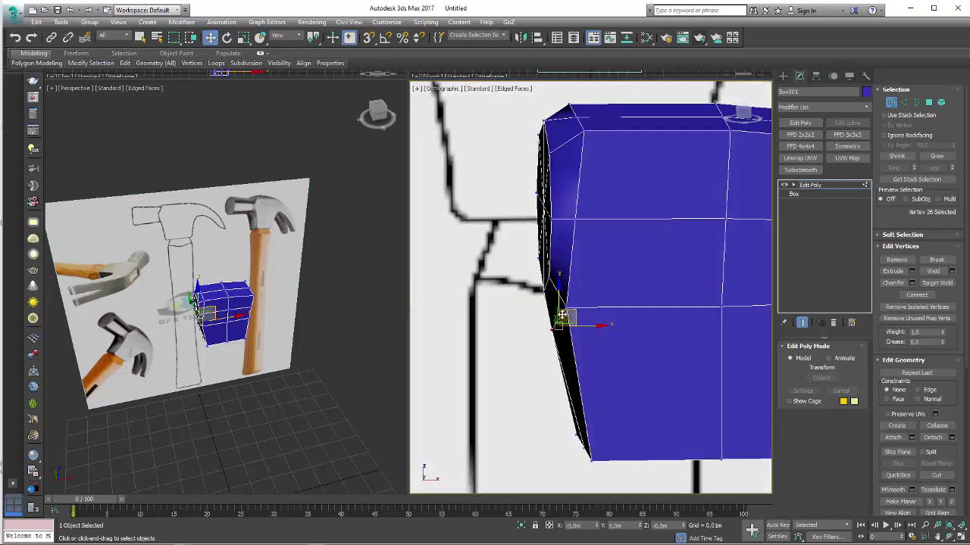
mouse_move(561, 447)
mouse_down()
mouse_move(530, 303)
mouse_move(588, 388)
mouse_up()
mouse_move(588, 388)
alt+middle_down()
mouse_move(582, 112)
mouse_move(578, 120)
alt+middle_up()
click(577, 120)
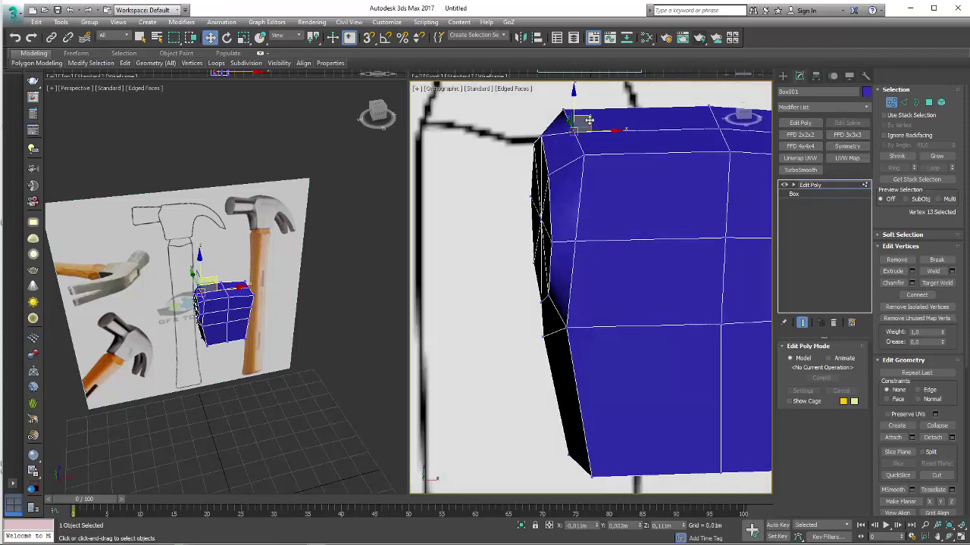
drag(578, 120, 576, 112)
mouse_move(575, 112)
alt+middle_down()
mouse_move(564, 235)
mouse_move(594, 237)
alt+middle_up()
scroll(594, 237, down, 3)
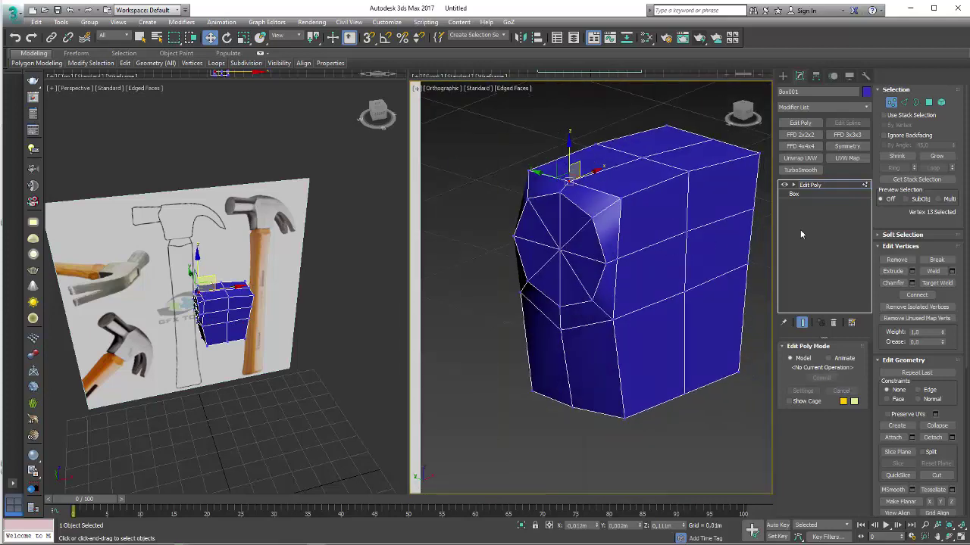
click(559, 250)
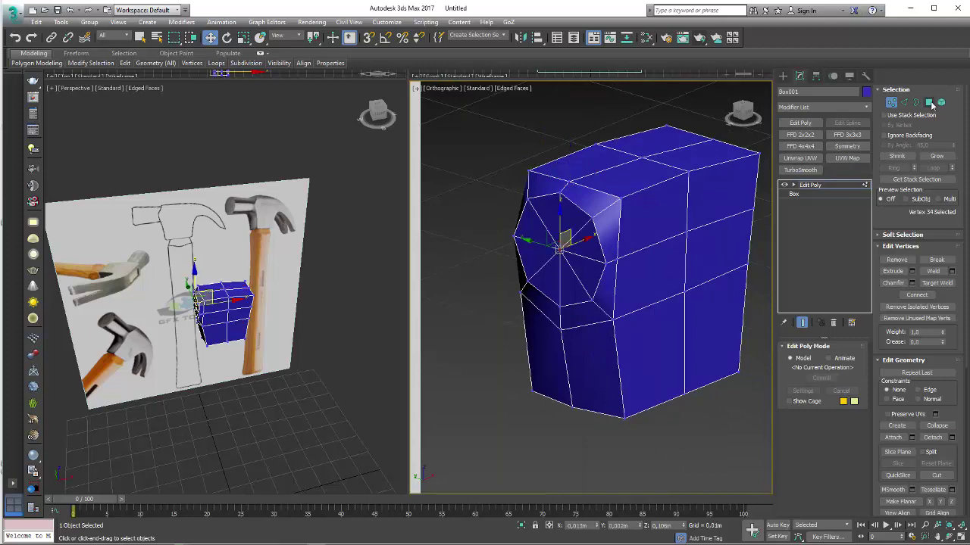
Extrude the eight octagon polygons outward into a prism, then bevel the cap inward
ctrl+click(929, 102)
click(893, 271)
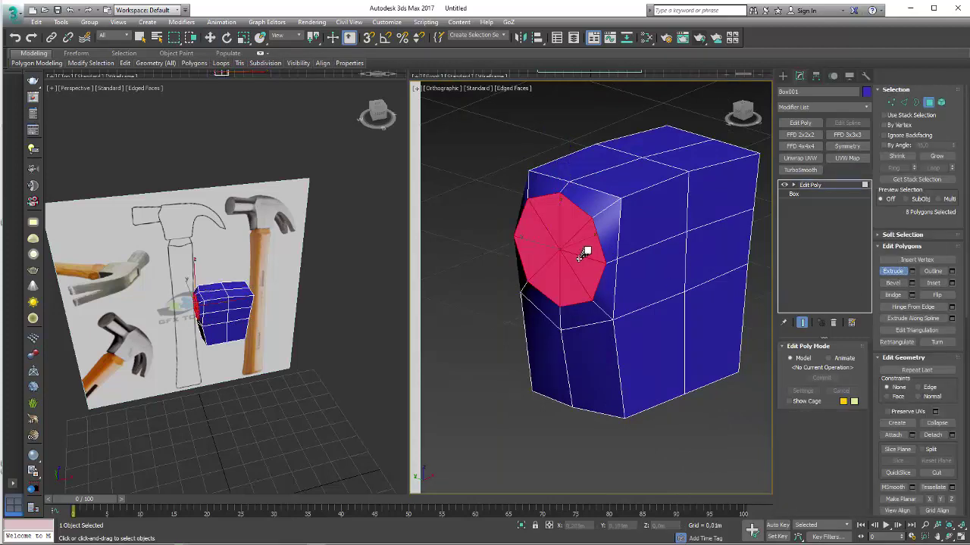
drag(584, 253, 569, 124)
scroll(644, 312, up, 2)
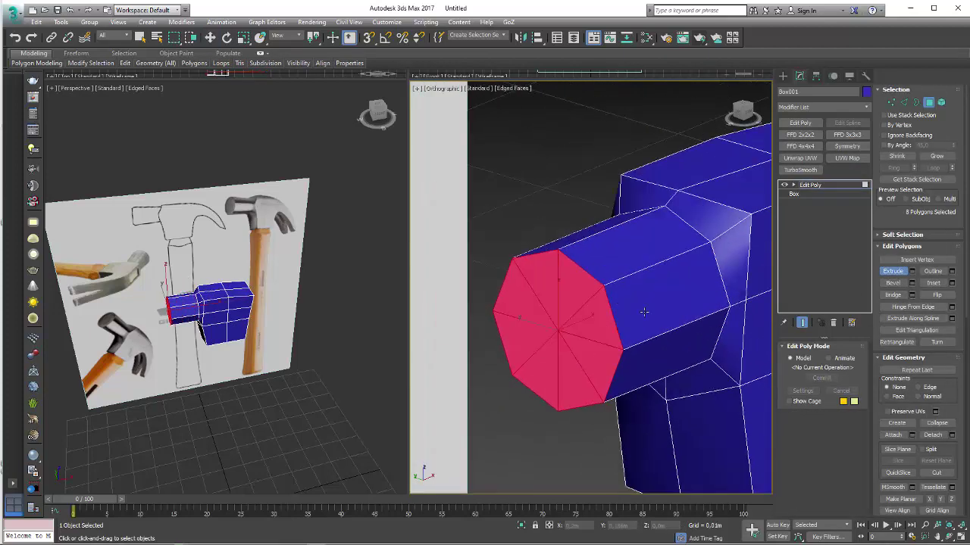
key(ctrl+shift+b)
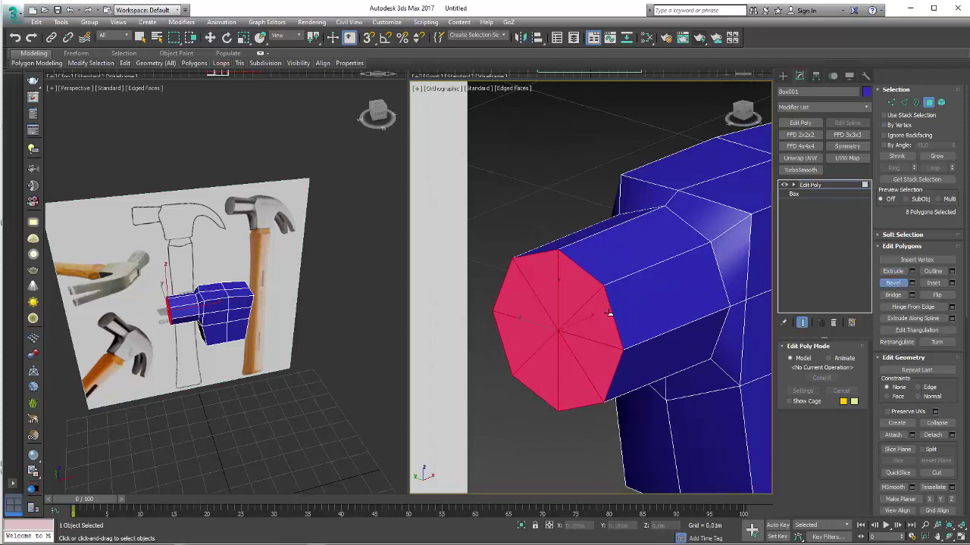
drag(609, 313, 602, 313)
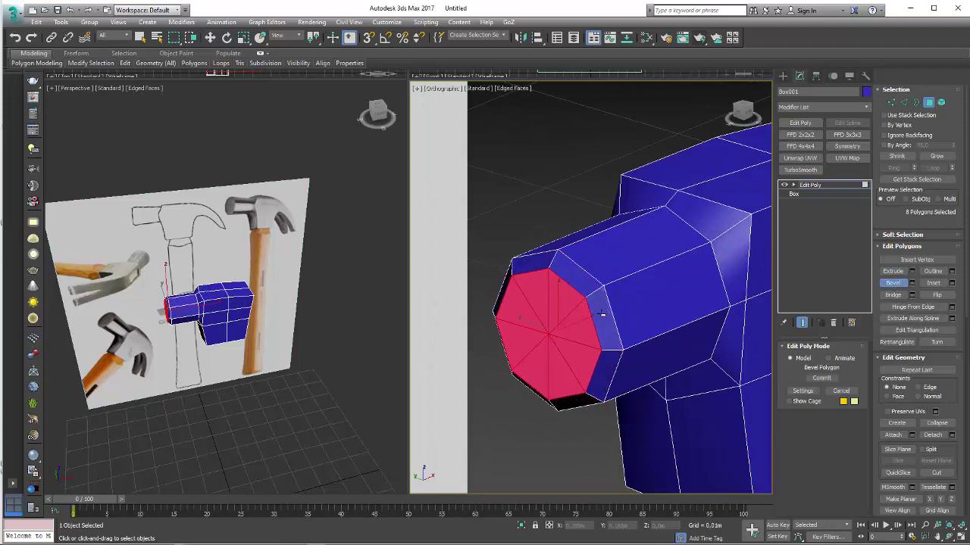
key(w)
middle_drag(621, 343, 595, 301)
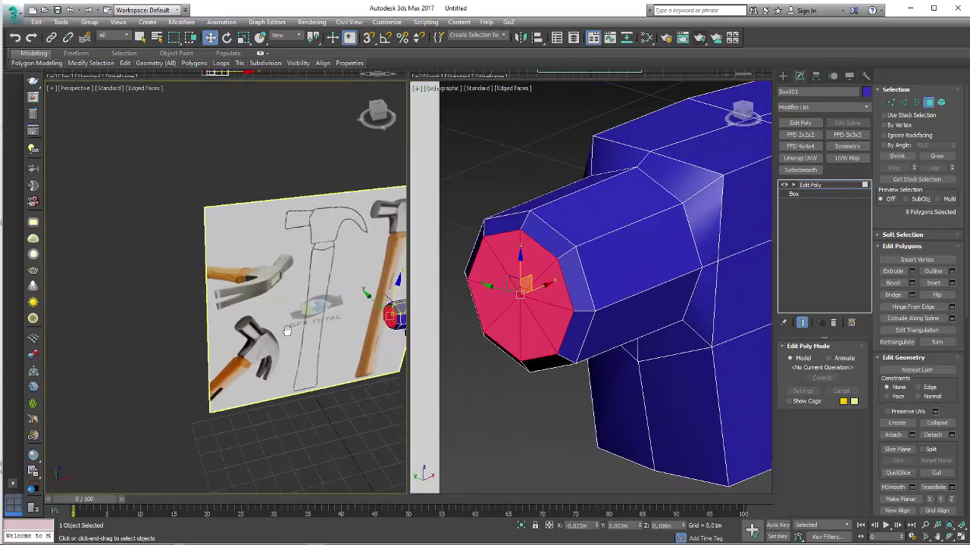
middle_drag(114, 271, 181, 276)
scroll(181, 275, up, 2)
scroll(167, 315, up, 4)
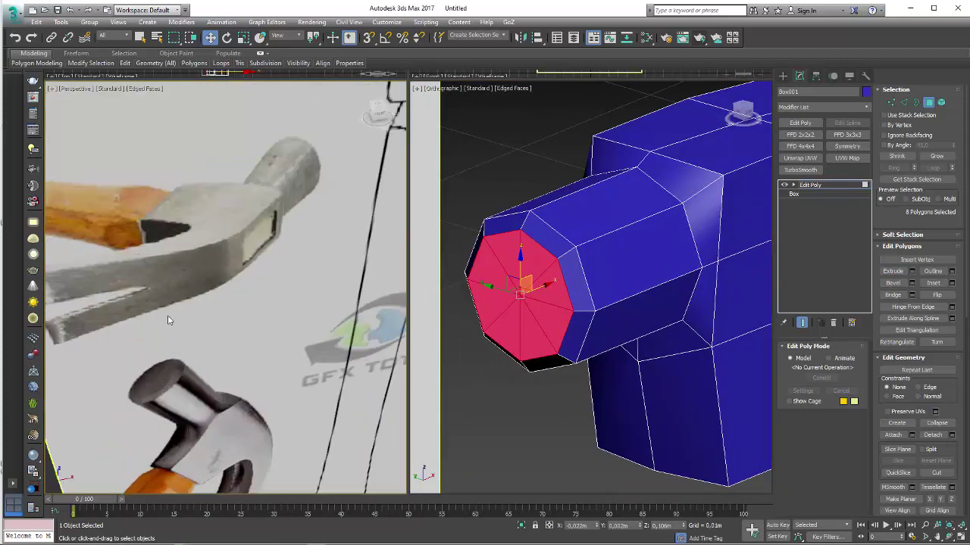
middle_drag(126, 302, 217, 300)
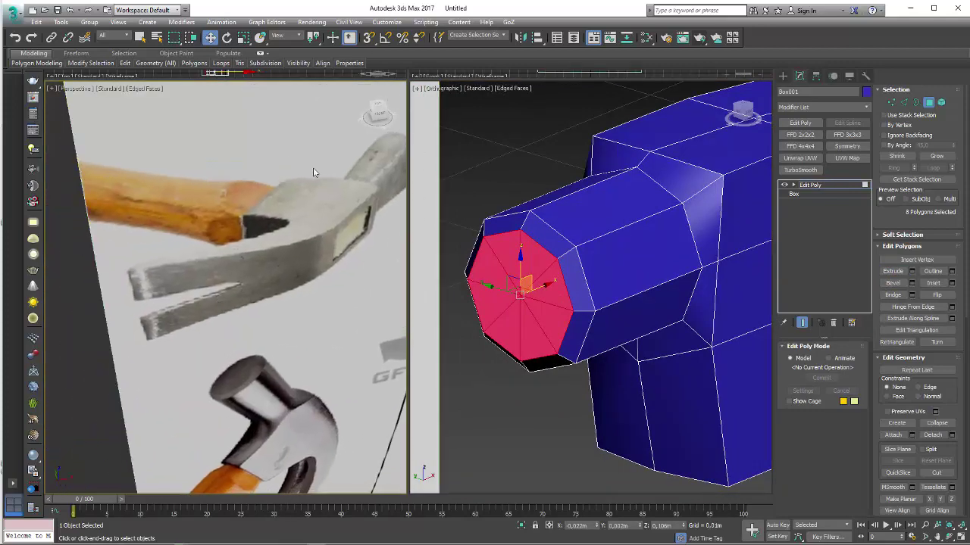
scroll(265, 231, down, 2)
scroll(264, 232, down, 2)
scroll(151, 189, up, 2)
middle_drag(152, 189, 45, 106)
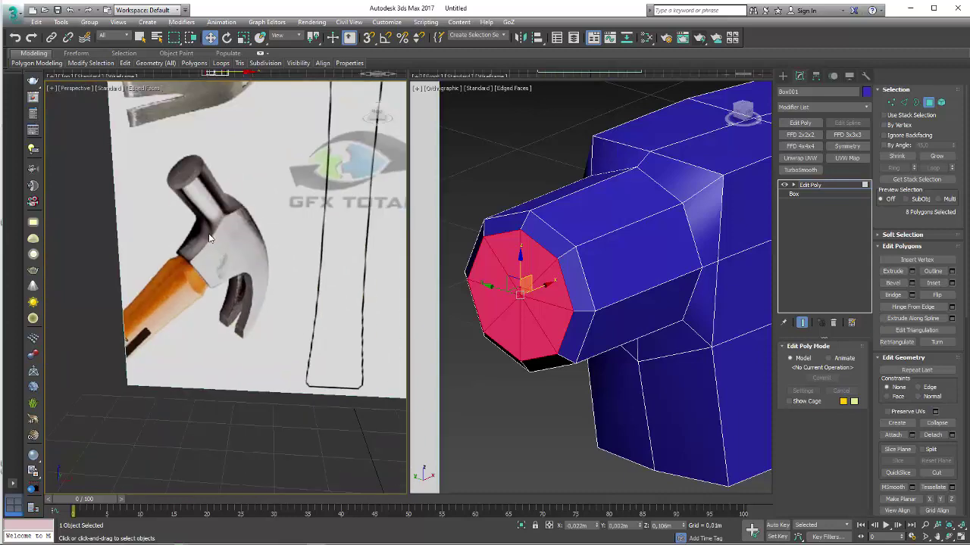
scroll(212, 243, up, 2)
scroll(212, 243, up, 1)
scroll(212, 271, down, 2)
scroll(212, 272, up, 1)
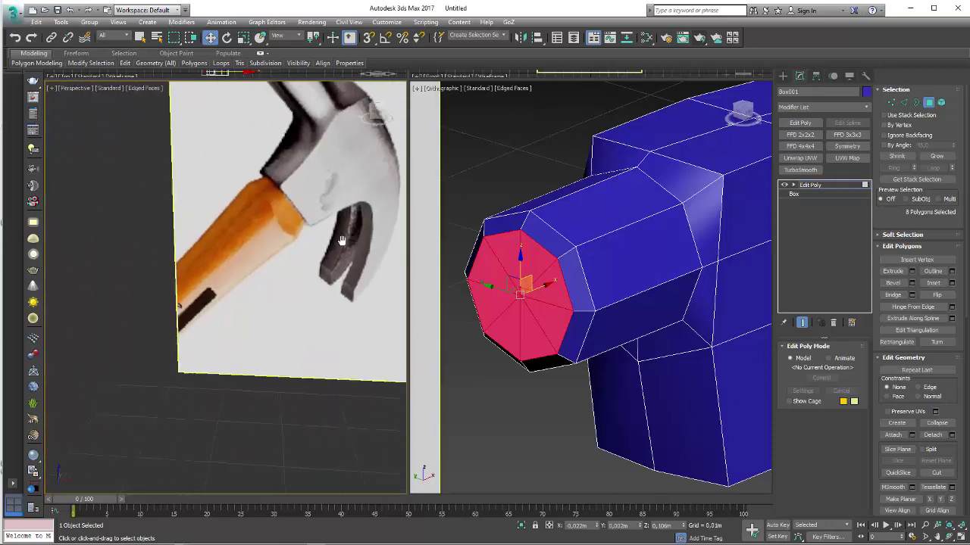
scroll(323, 221, up, 2)
middle_drag(254, 108, 225, 353)
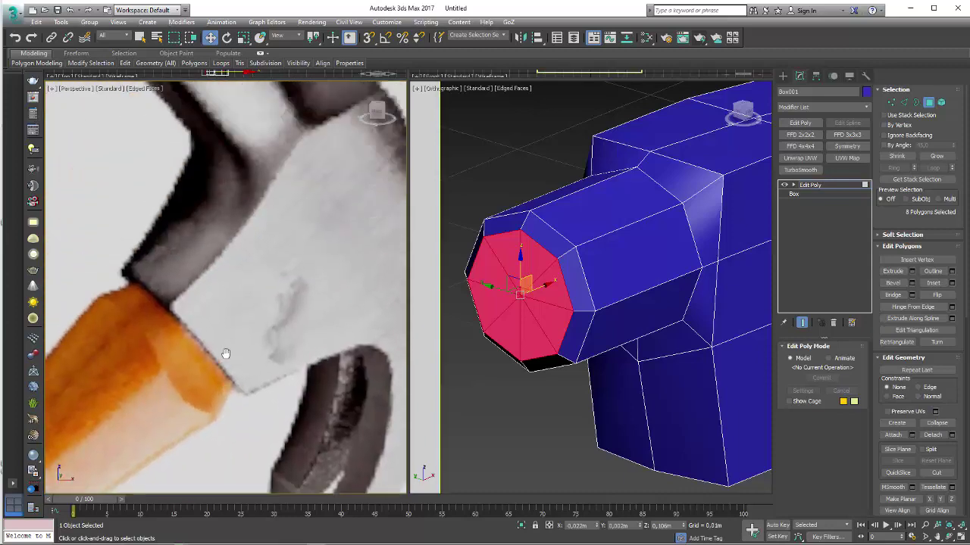
scroll(225, 318, up, 1)
middle_drag(225, 212, 280, 432)
scroll(288, 401, down, 1)
middle_drag(296, 381, 303, 288)
scroll(303, 288, down, 1)
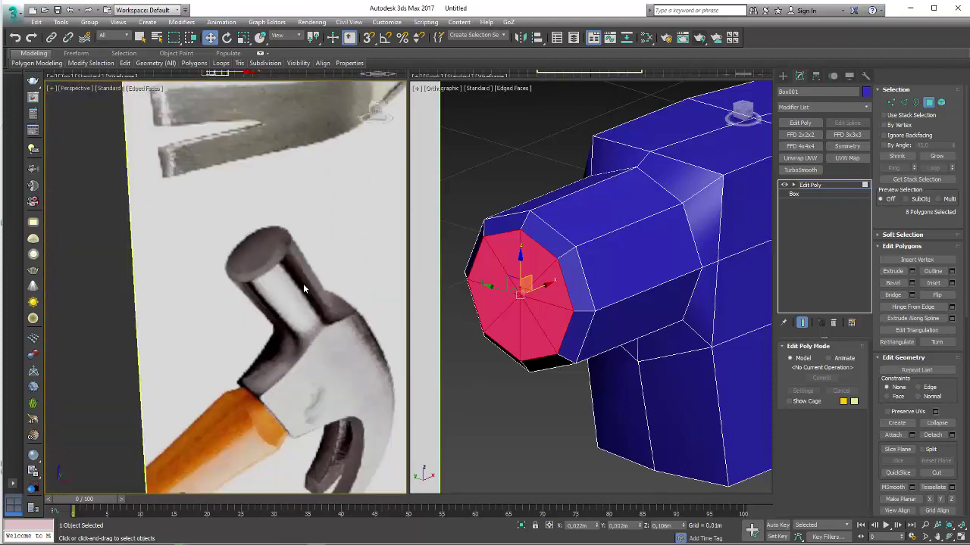
scroll(269, 235, up, 2)
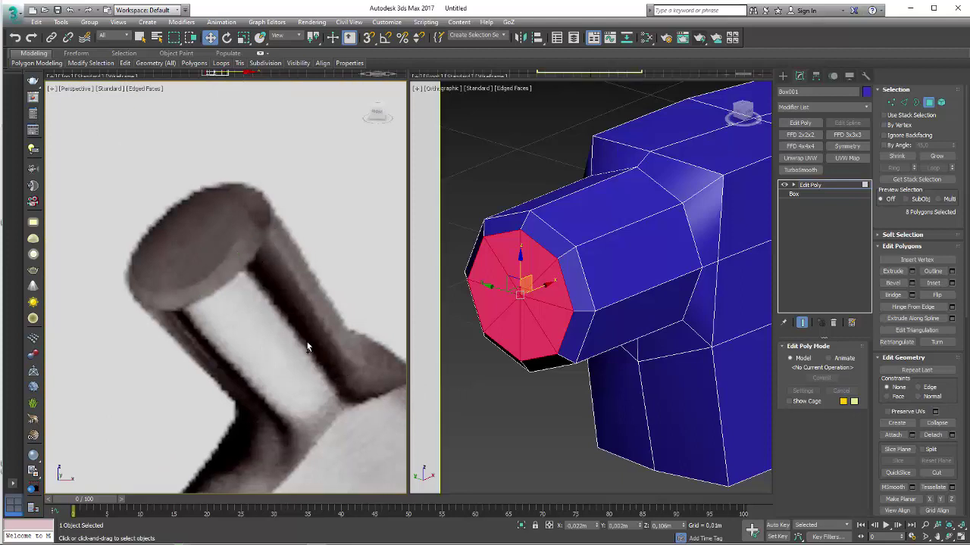
scroll(271, 246, down, 3)
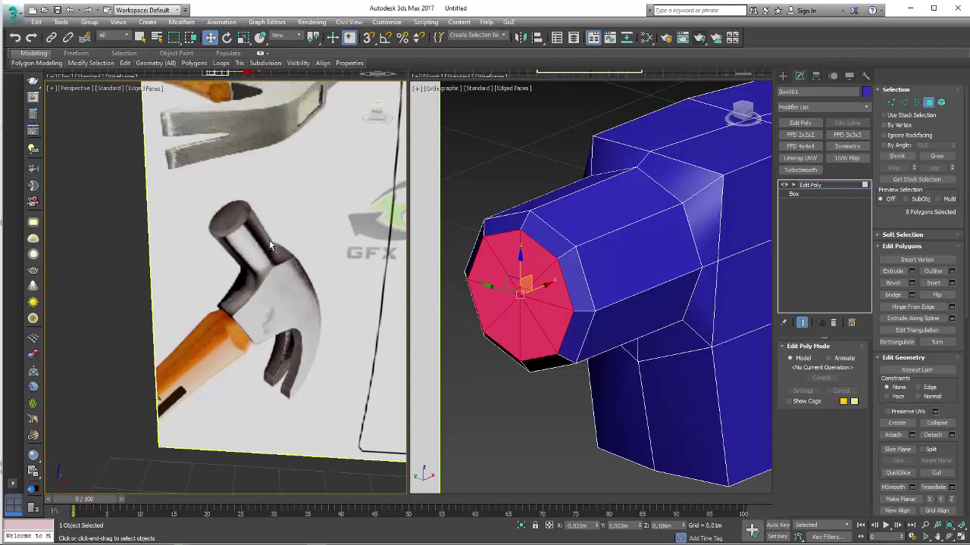
scroll(539, 242, down, 2)
Grow the end-cap polygon selection and try shifting it, then undo those edits
scroll(593, 317, down, 1)
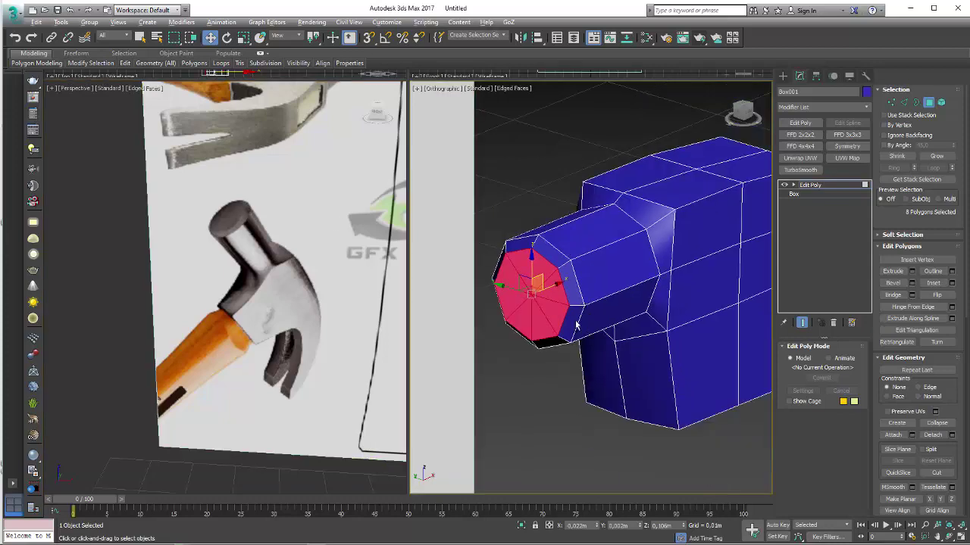
scroll(594, 318, up, 2)
scroll(643, 321, down, 1)
click(937, 155)
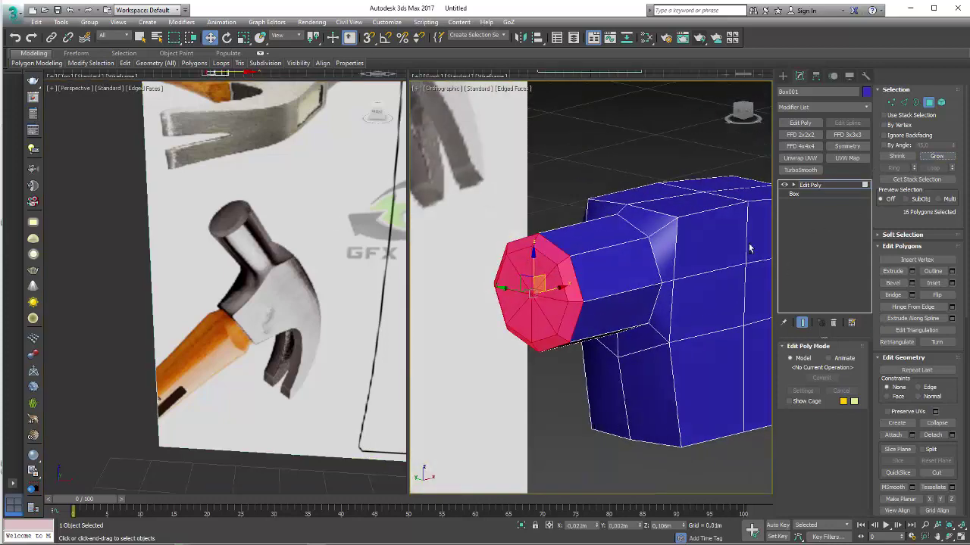
key(e)
key(r)
key(w)
alt+middle_drag(543, 287, 571, 301)
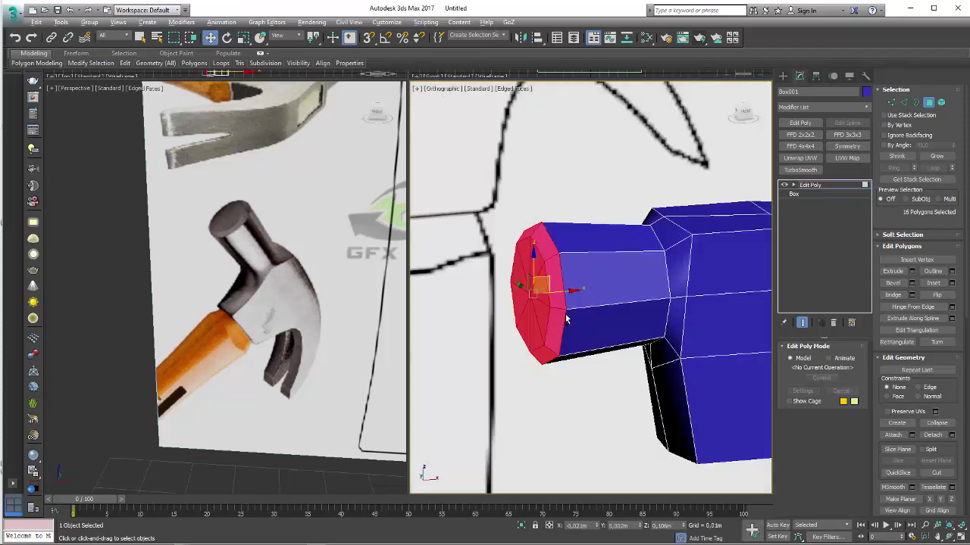
key(f)
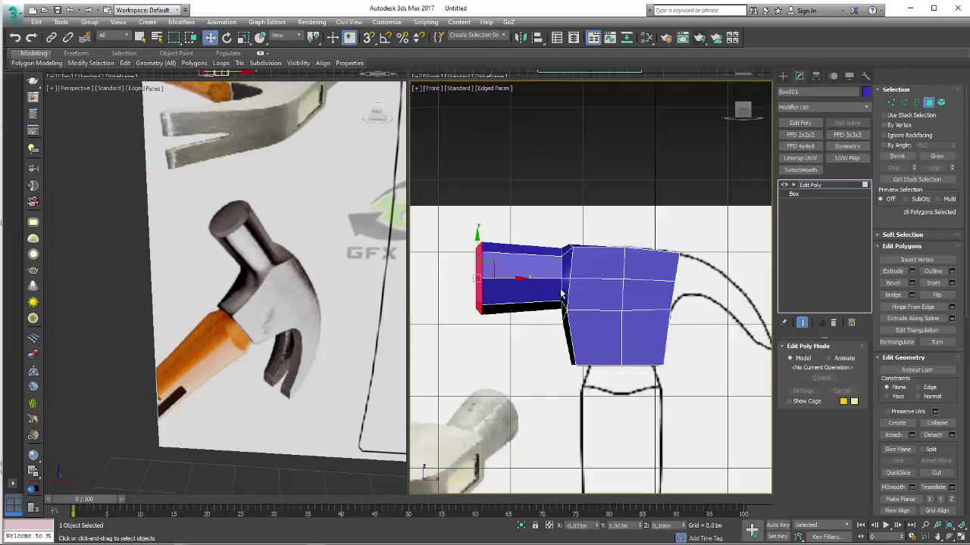
scroll(564, 297, down, 2)
click(567, 280)
key(ctrl+z)
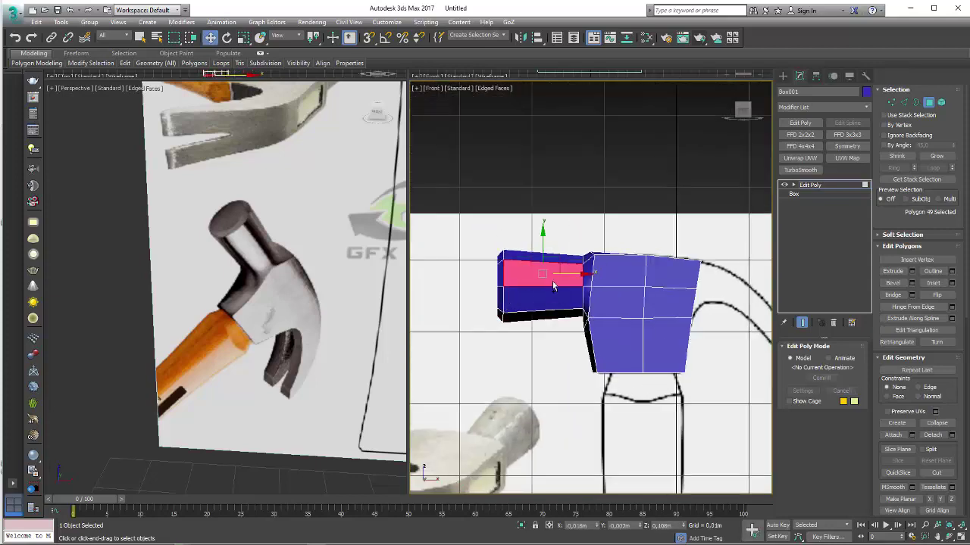
key(ctrl+z)
key(ctrl+z)
key(ctrl+z)
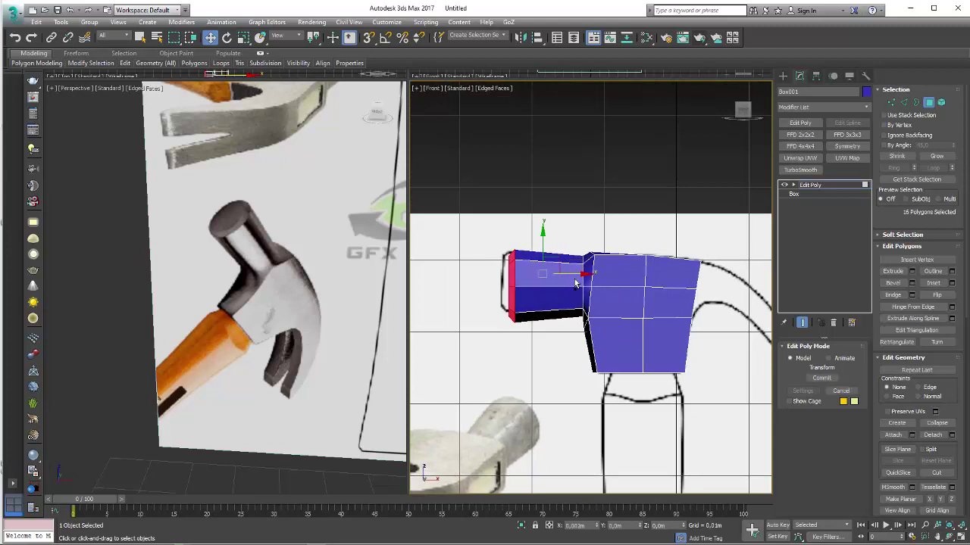
key(ctrl+z)
key(ctrl+z)
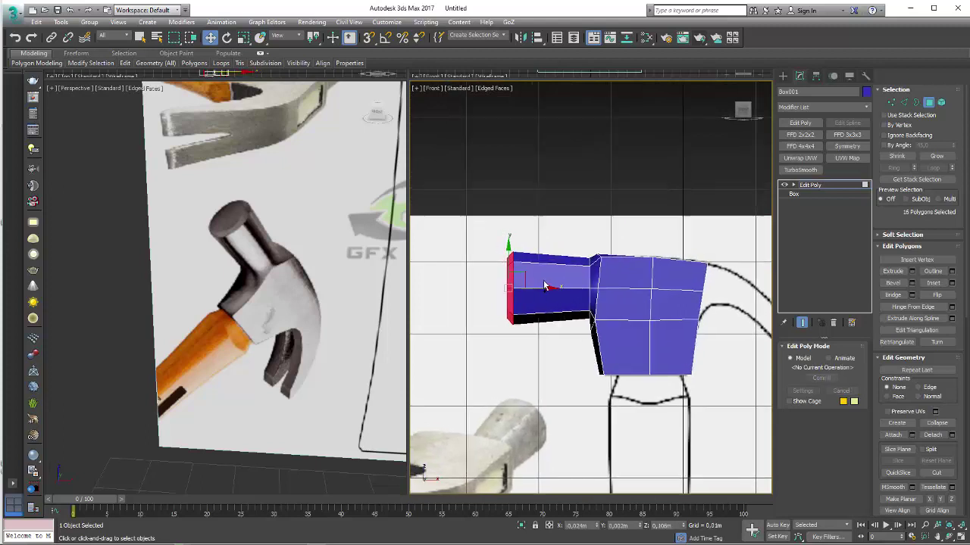
scroll(544, 282, up, 4)
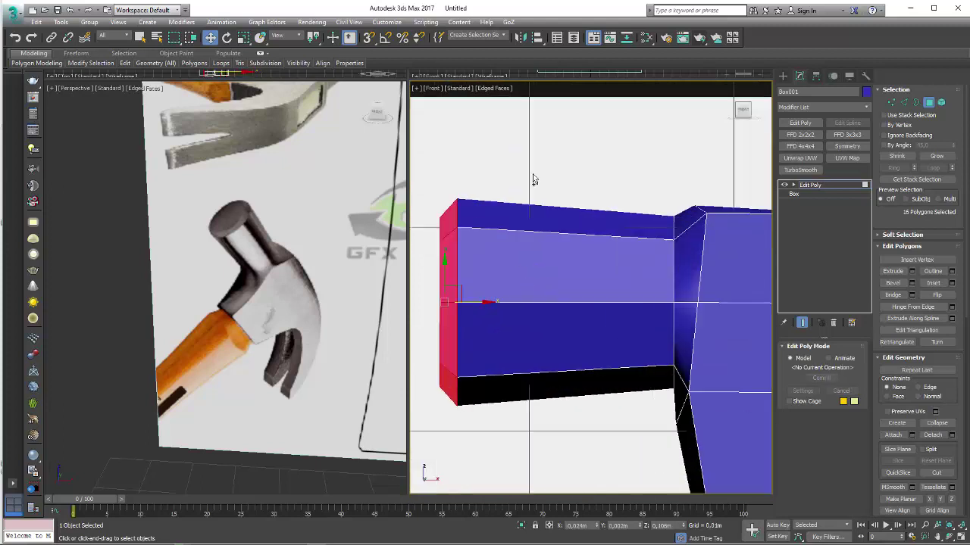
Grow the neck polygon selection, scale it up slightly, then exit polygon mode
click(931, 158)
key(r)
mouse_move(504, 300)
mouse_down()
mouse_move(533, 307)
mouse_move(523, 306)
mouse_up()
key(w)
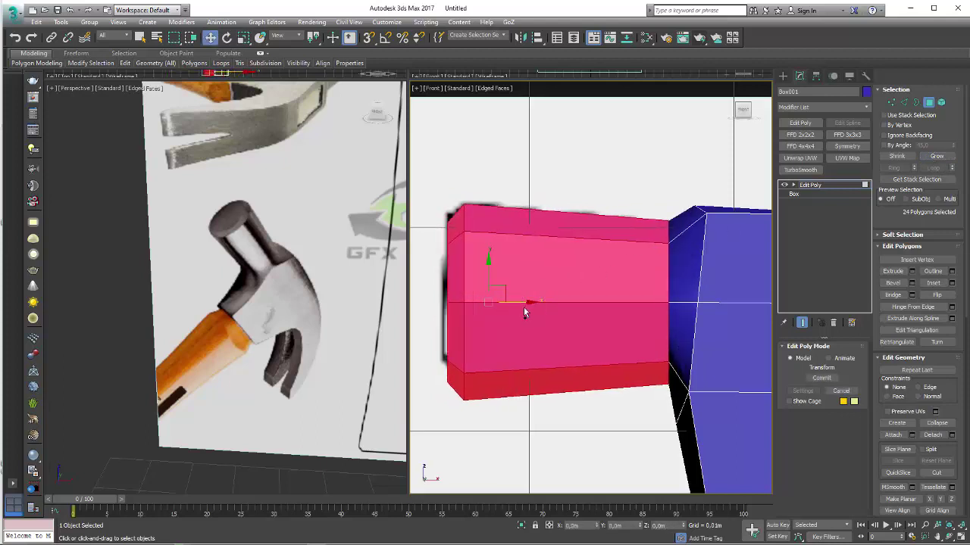
scroll(568, 273, down, 3)
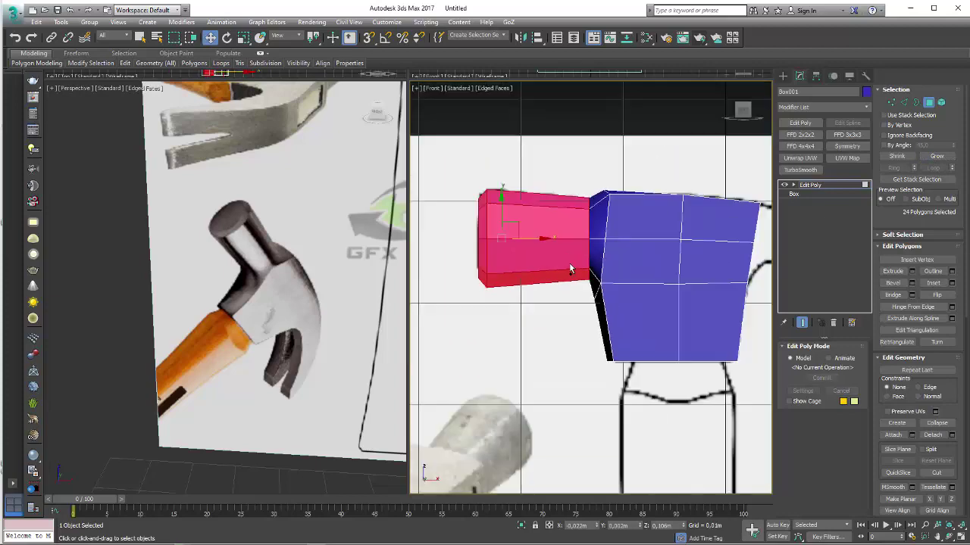
scroll(570, 263, down, 2)
click(818, 186)
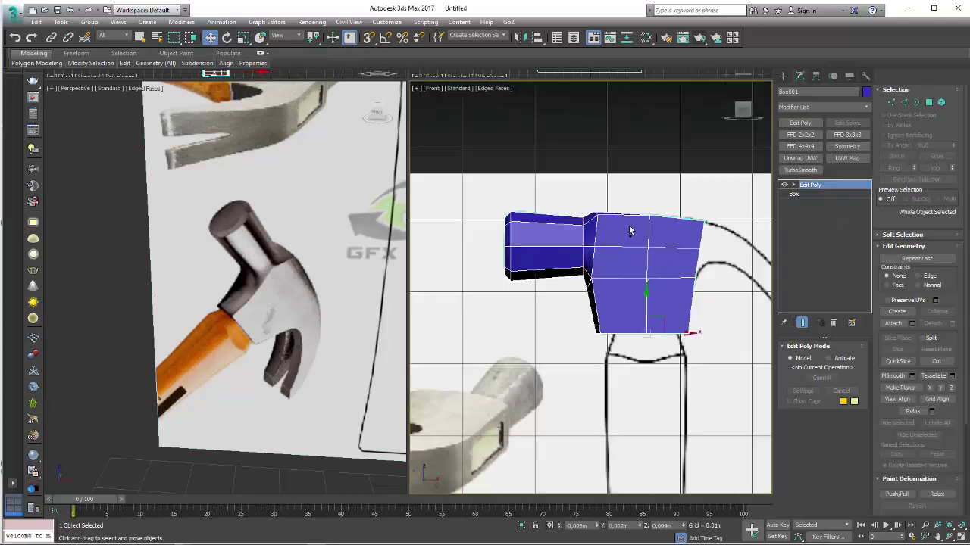
Box-select the neck-to-block joint vertices and shift them slightly left
scroll(629, 231, up, 5)
click(891, 102)
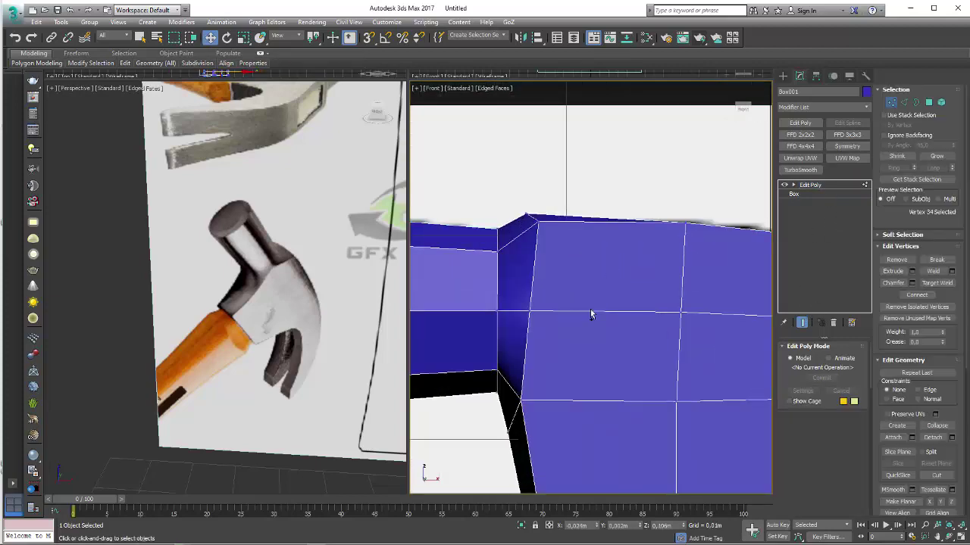
drag(567, 328, 502, 278)
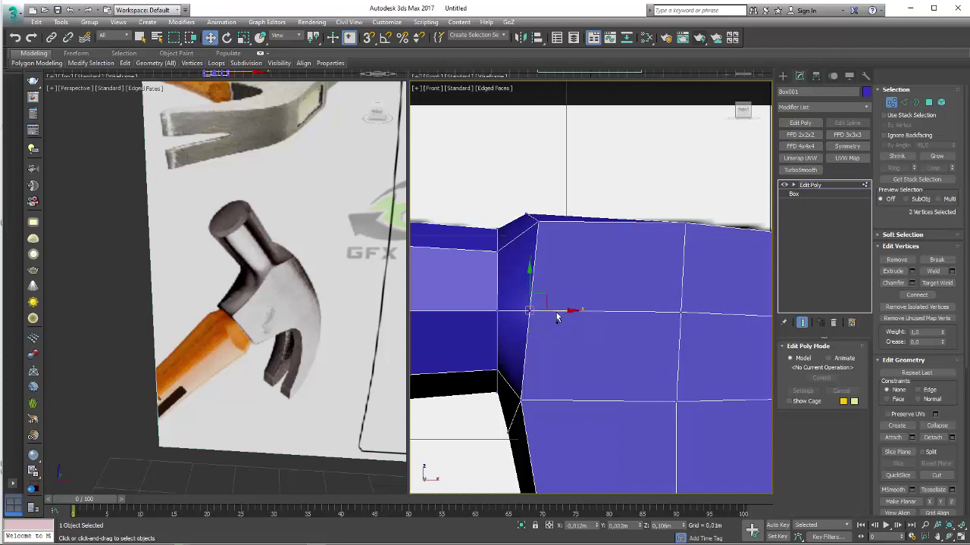
drag(557, 318, 551, 275)
Pull the joint's top and bottom corner vertices individually to the left
drag(517, 204, 515, 203)
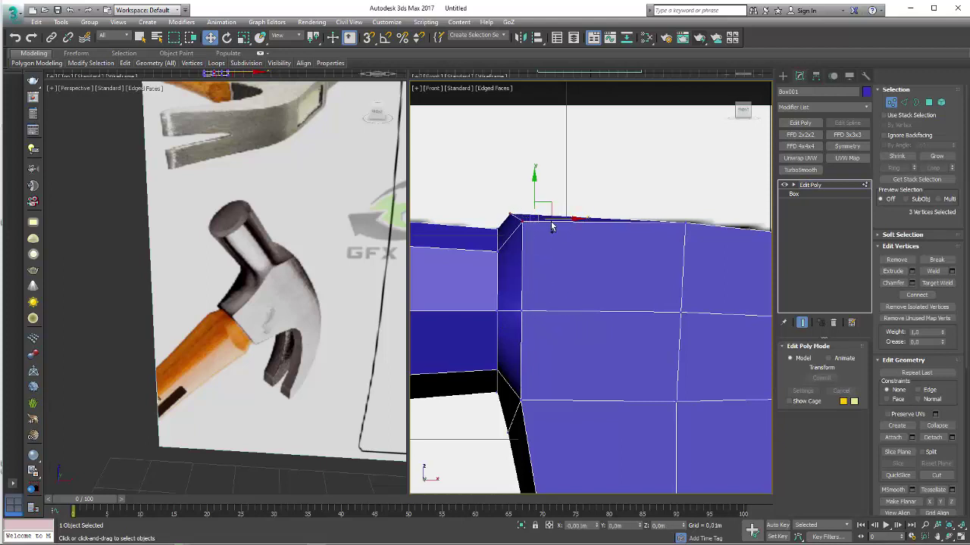
click(500, 236)
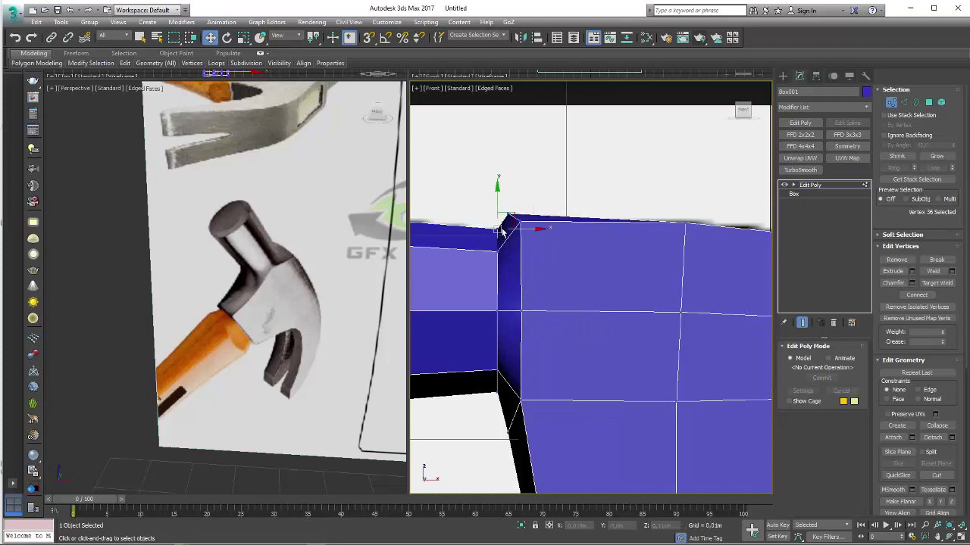
drag(501, 232, 479, 233)
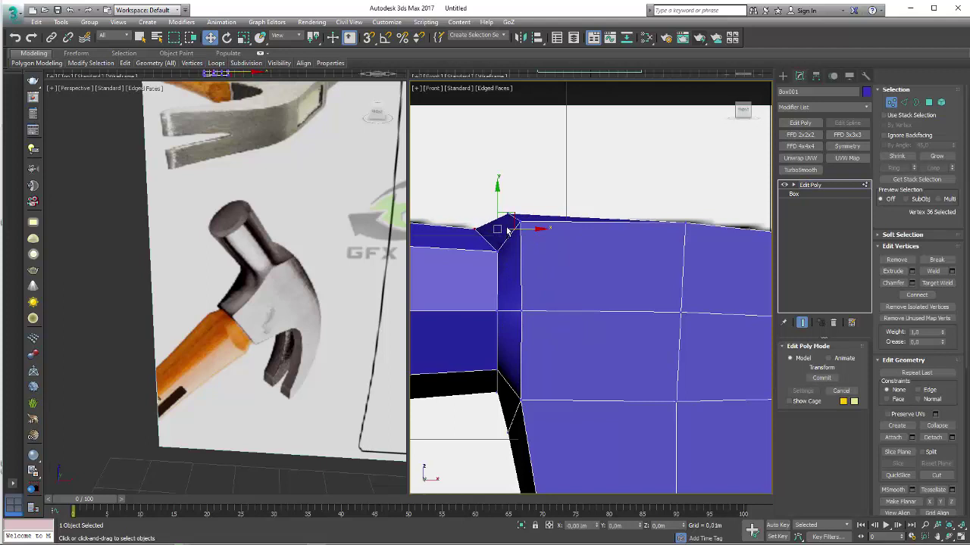
click(501, 389)
drag(501, 389, 483, 390)
middle_drag(483, 390, 533, 335)
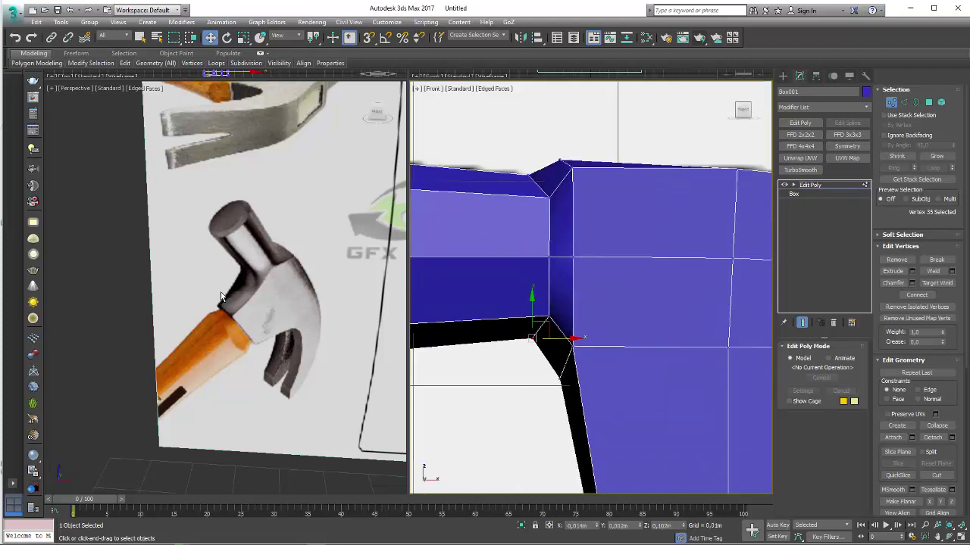
scroll(220, 295, up, 2)
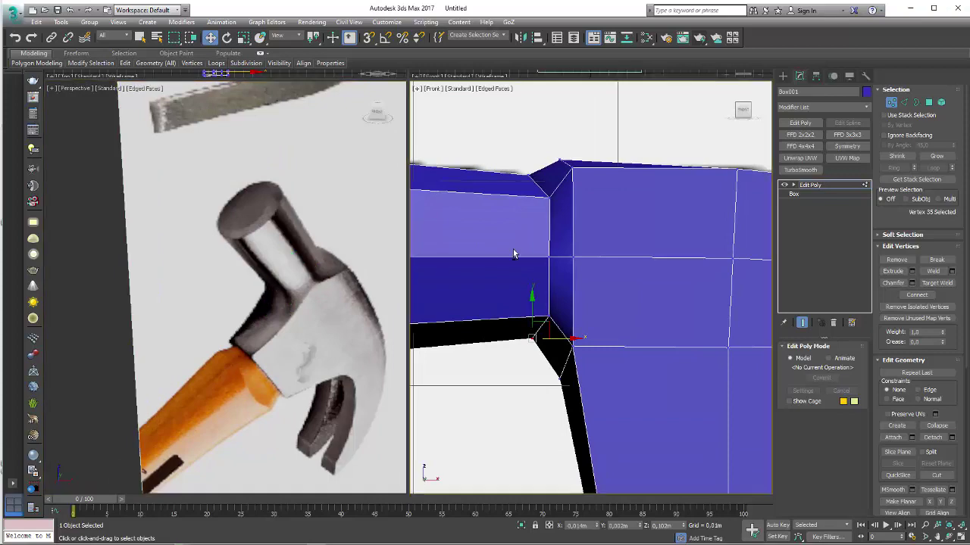
scroll(515, 253, down, 3)
mouse_move(642, 265)
alt+middle_down()
mouse_move(520, 271)
mouse_move(620, 283)
mouse_move(559, 262)
mouse_move(747, 228)
mouse_move(656, 281)
mouse_move(532, 256)
mouse_move(595, 279)
mouse_move(645, 313)
mouse_move(682, 250)
alt+middle_up()
scroll(645, 313, down, 3)
Select the four right-side polygons and extrude them into a new section
scroll(739, 203, up, 4)
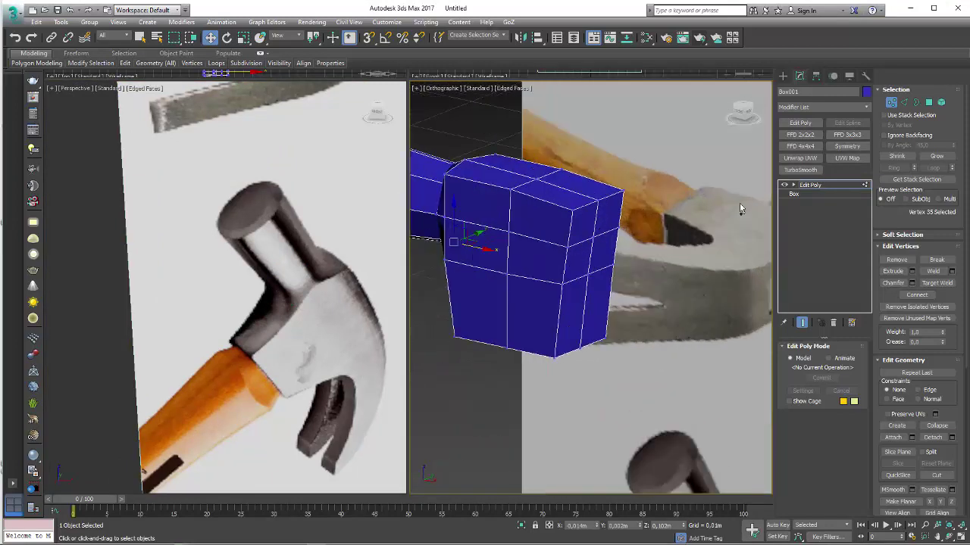
click(928, 102)
click(581, 221)
ctrl+click(587, 267)
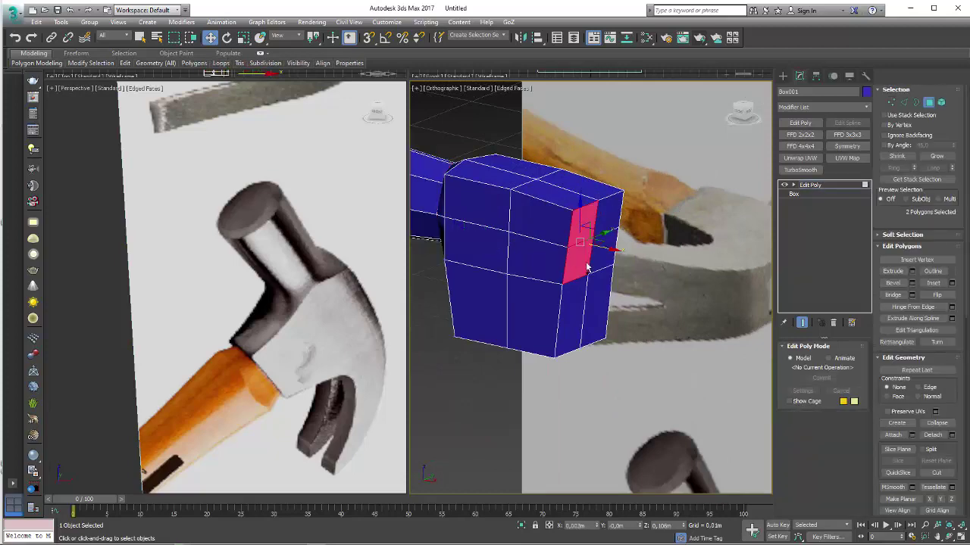
mouse_move(587, 266)
alt+middle_down()
mouse_move(580, 288)
mouse_move(606, 250)
mouse_move(599, 303)
mouse_move(624, 231)
alt+middle_up()
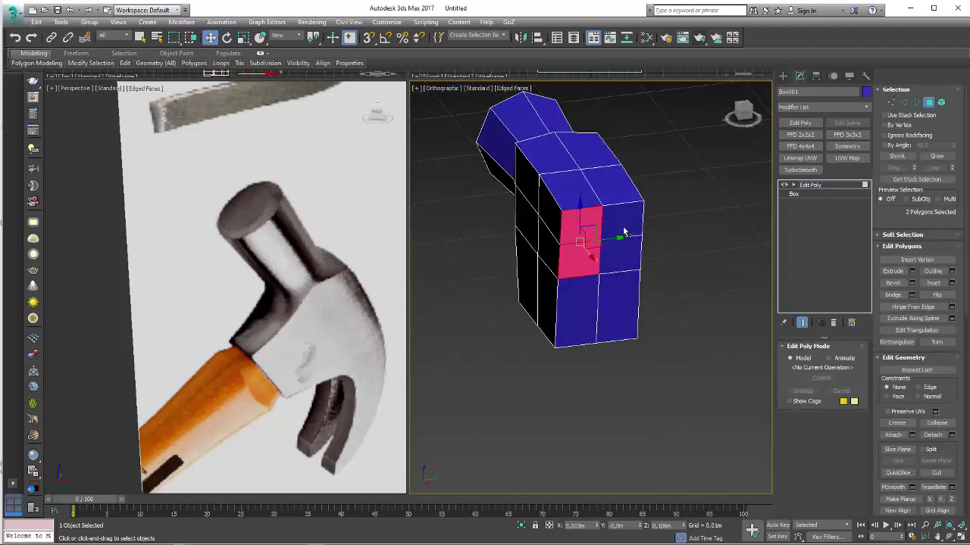
ctrl+click(625, 231)
ctrl+click(626, 262)
alt+middle_drag(627, 299, 716, 291)
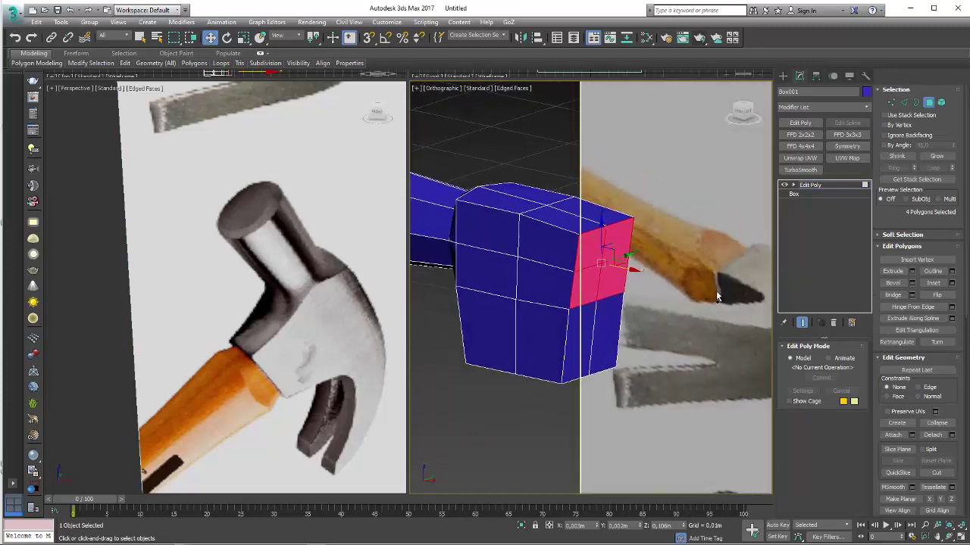
click(912, 271)
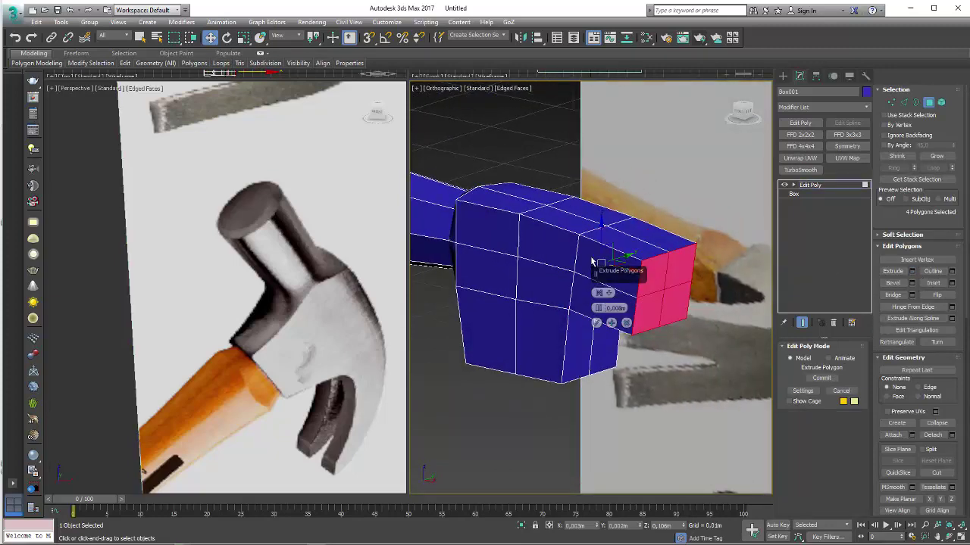
drag(599, 311, 599, 302)
click(597, 322)
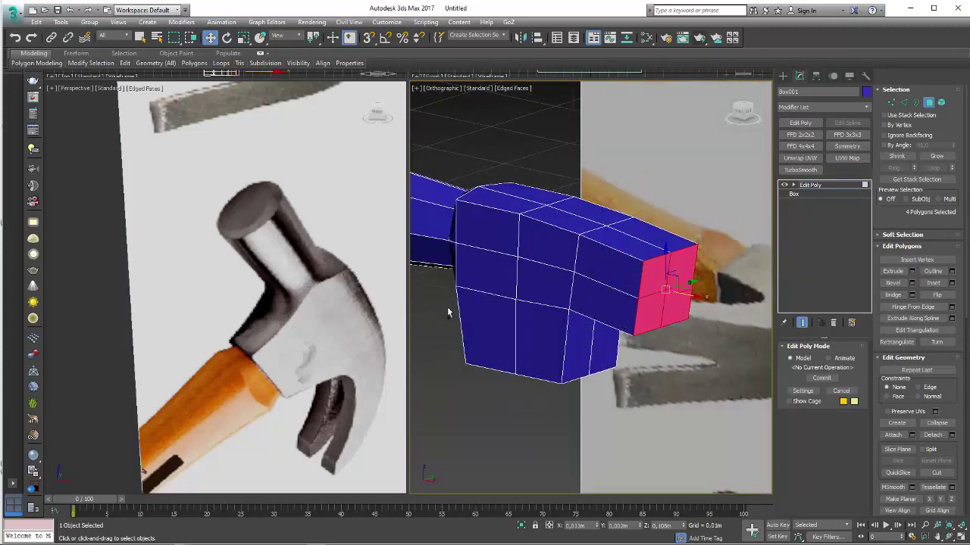
In Front view, scale the extruded end into a tapered tip and tilt it downward
key(f)
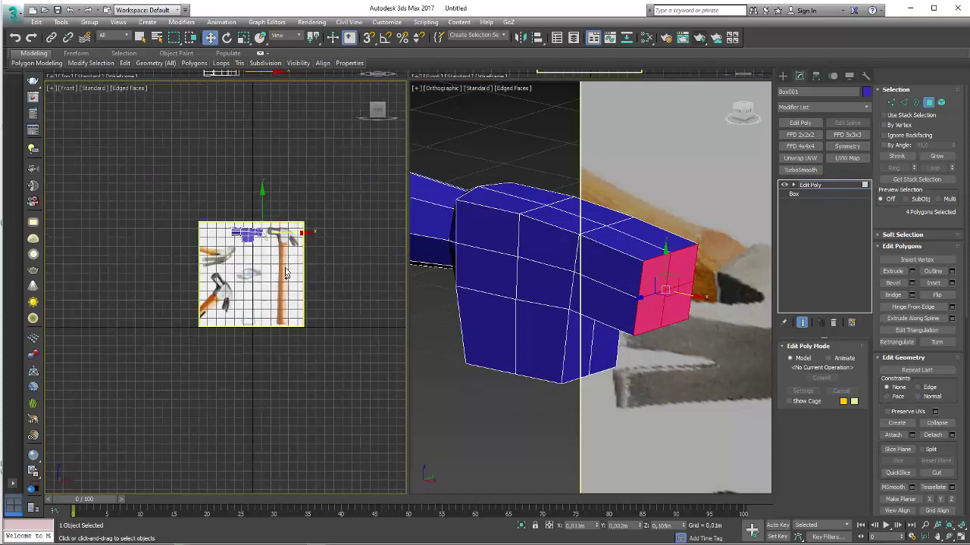
scroll(250, 219, up, 5)
scroll(199, 179, up, 3)
scroll(199, 180, down, 2)
key(r)
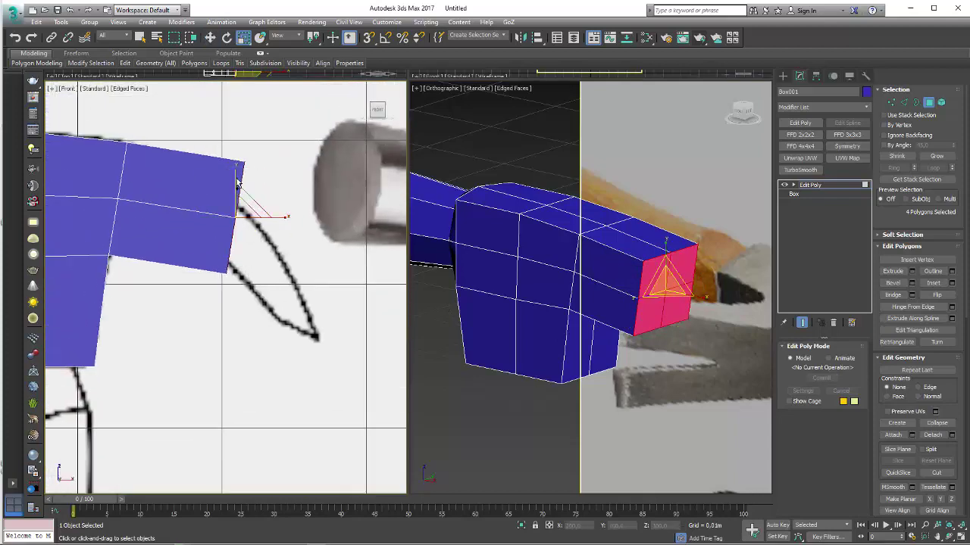
mouse_move(244, 218)
mouse_down()
mouse_move(239, 229)
mouse_move(247, 203)
mouse_up()
key(e)
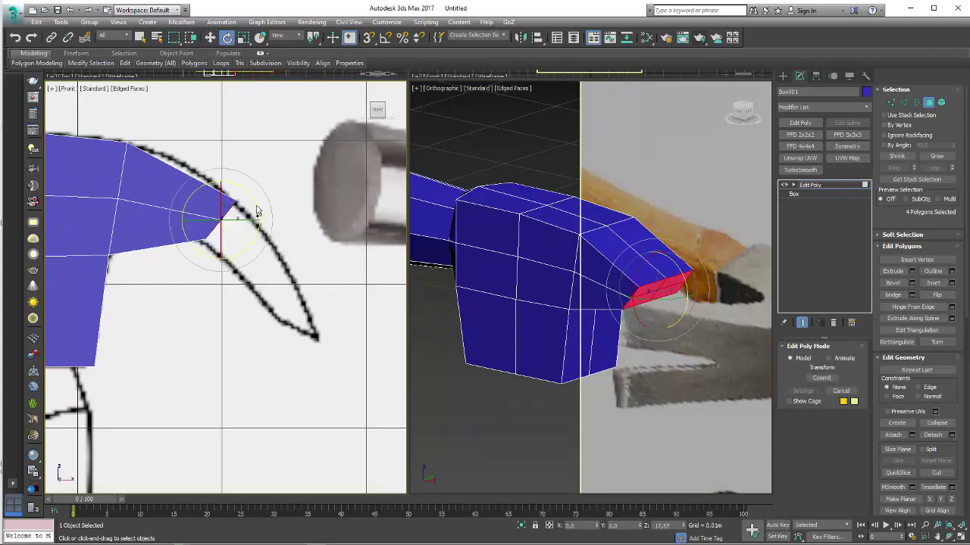
scroll(258, 227, down, 2)
scroll(236, 363, down, 2)
middle_drag(242, 331, 331, 329)
scroll(274, 328, up, 3)
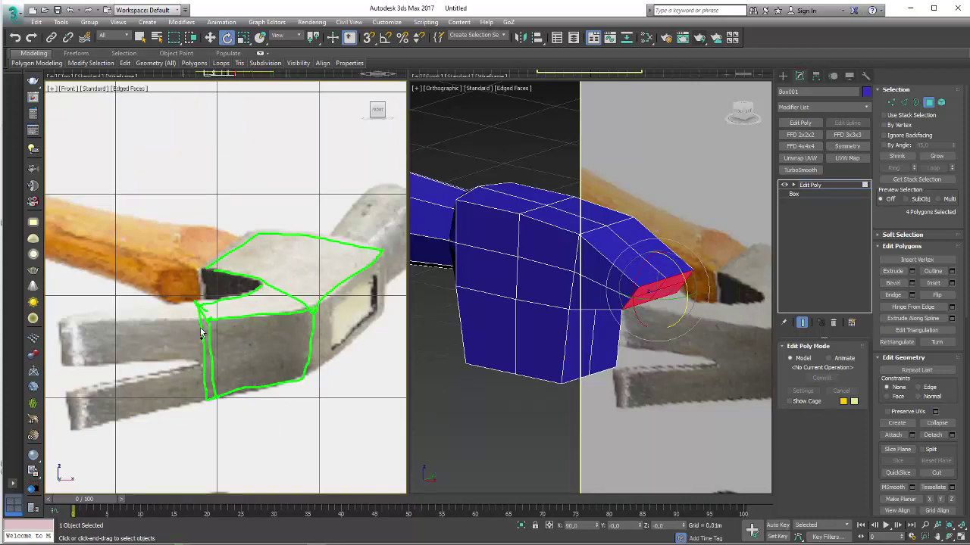
Extrude two of the tip polygons into another claw segment
alt+middle_drag(645, 316, 665, 259)
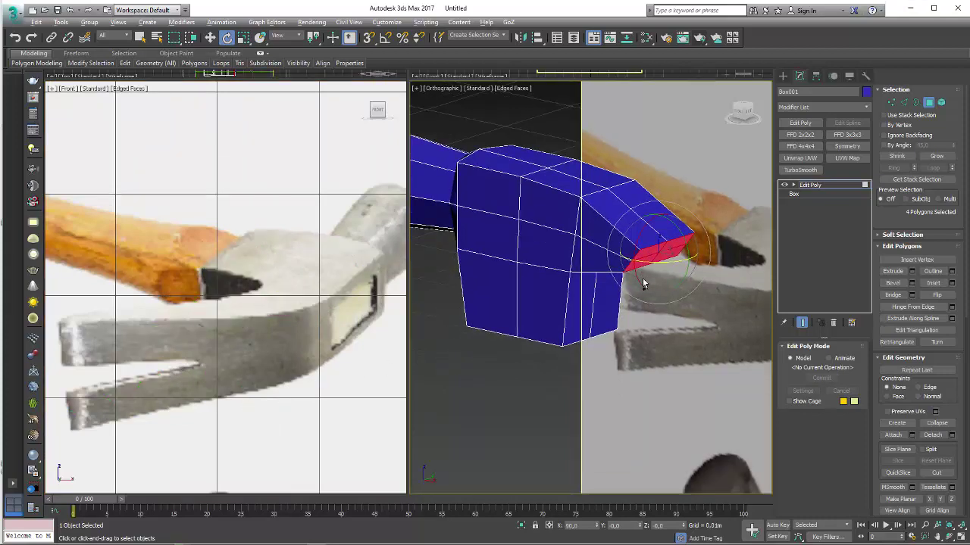
scroll(664, 259, up, 3)
alt+click(676, 248)
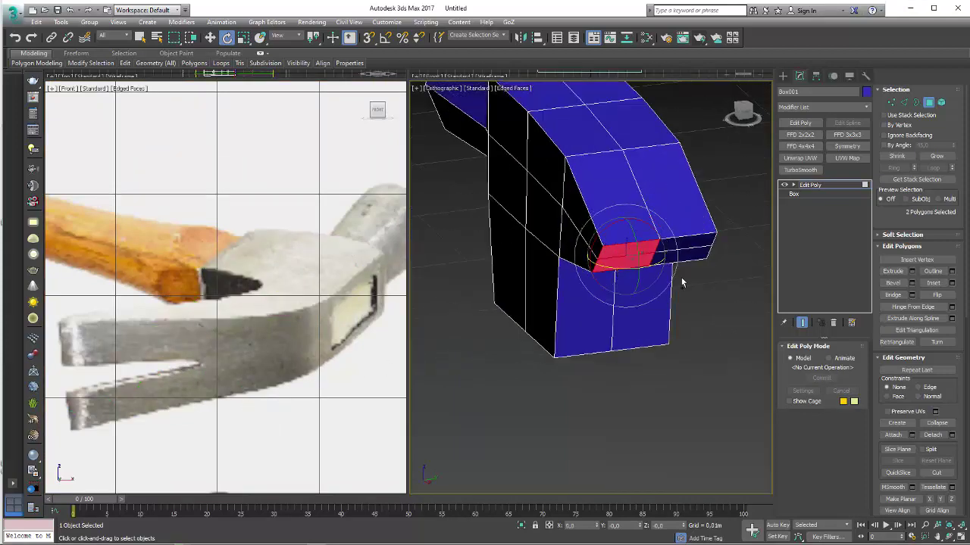
click(912, 271)
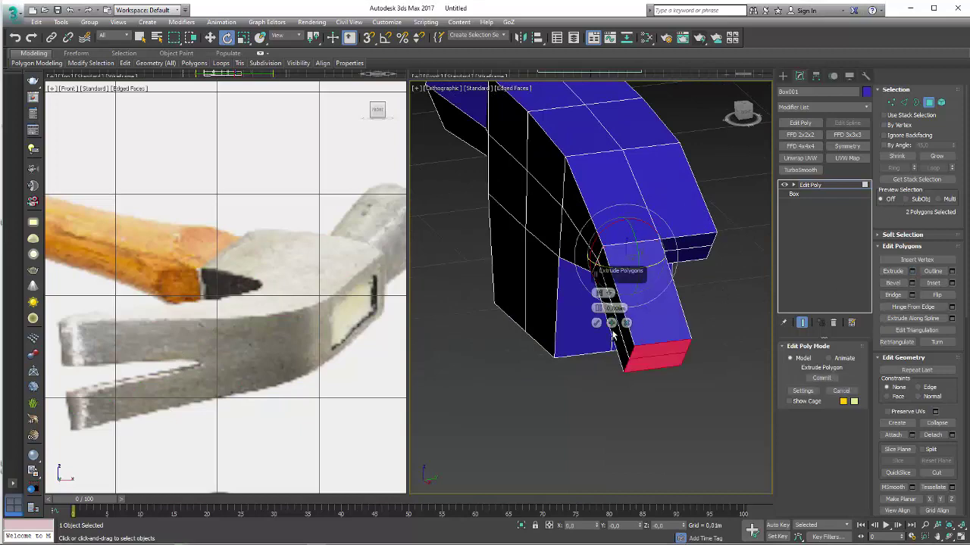
key(w)
alt+middle_drag(596, 331, 694, 362)
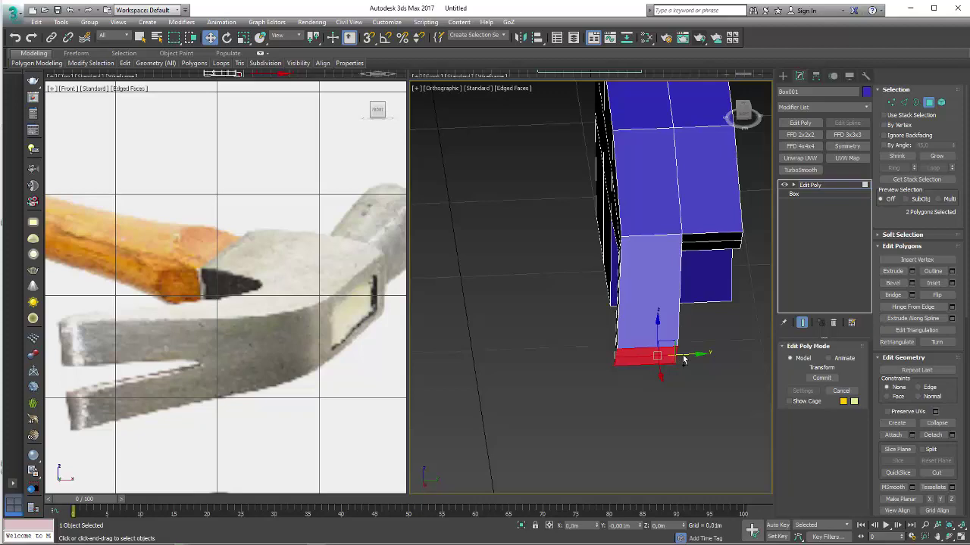
mouse_move(682, 361)
alt+middle_down()
mouse_move(718, 368)
mouse_move(706, 356)
alt+middle_up()
Rotate the new end polygons downward along the claw curve in Front view
key(f)
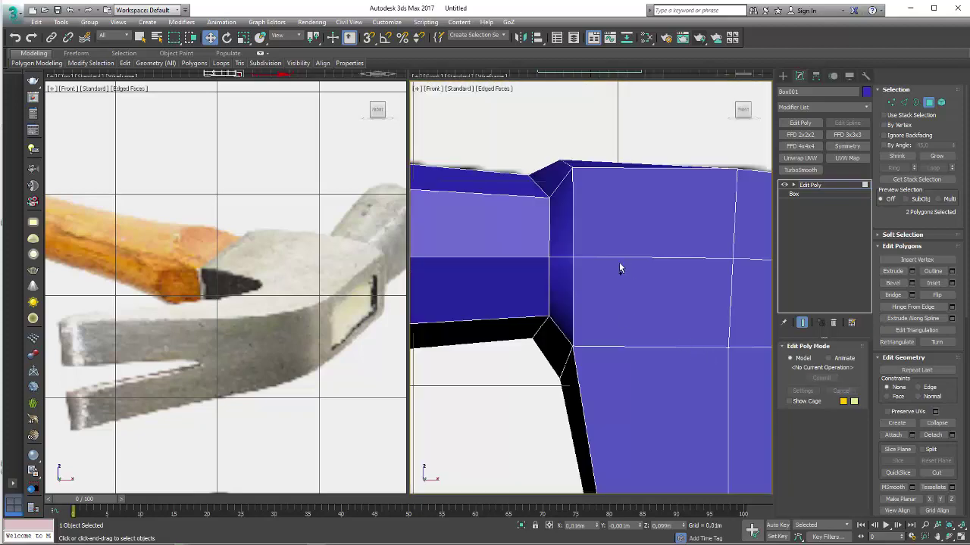
scroll(689, 314, up, 3)
scroll(598, 291, up, 2)
middle_drag(596, 291, 573, 290)
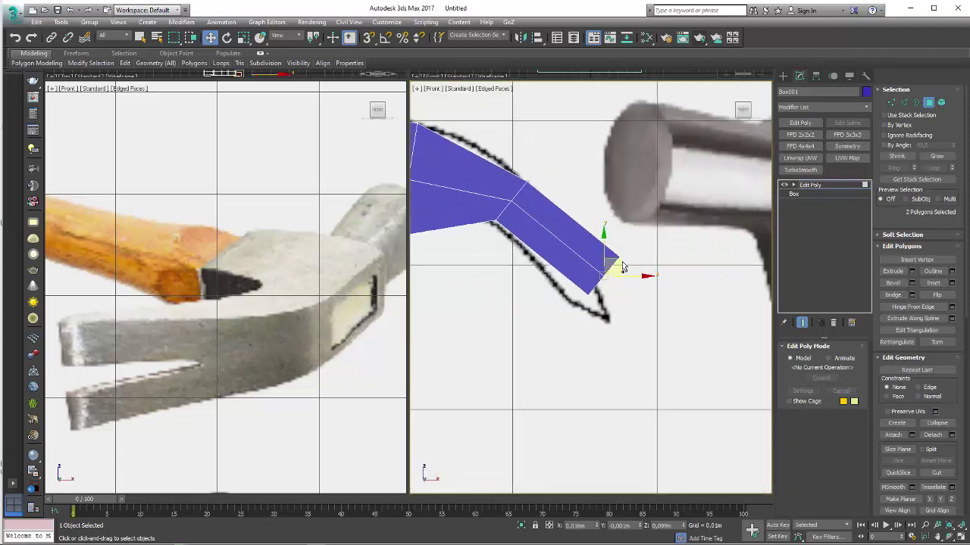
key(e)
mouse_move(599, 294)
mouse_down()
mouse_move(648, 321)
mouse_move(660, 361)
mouse_up()
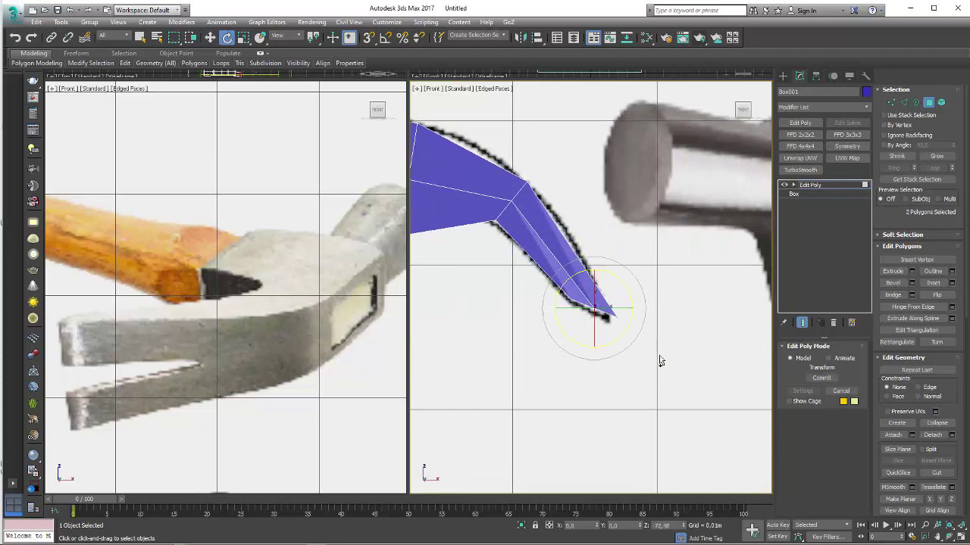
key(w)
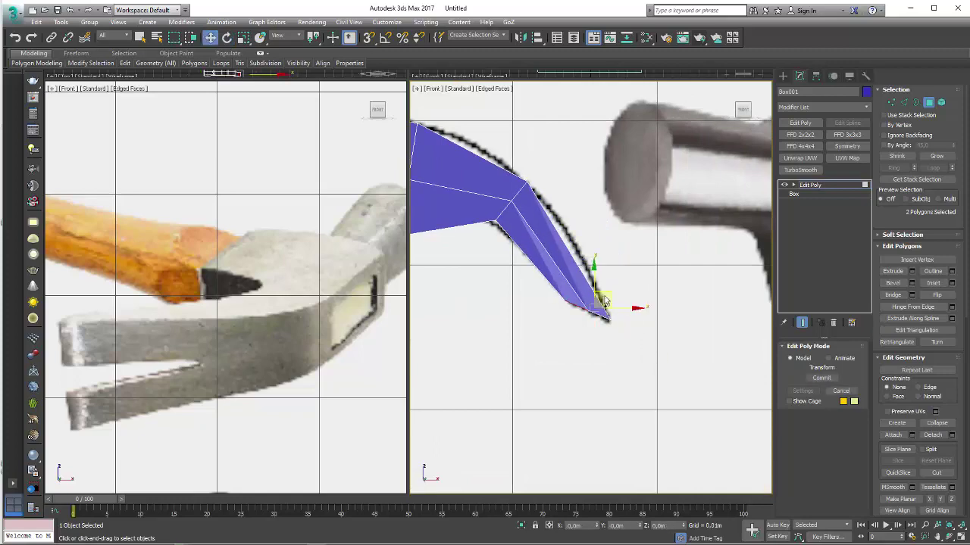
middle_drag(603, 300, 660, 367)
alt+middle_drag(605, 299, 658, 354)
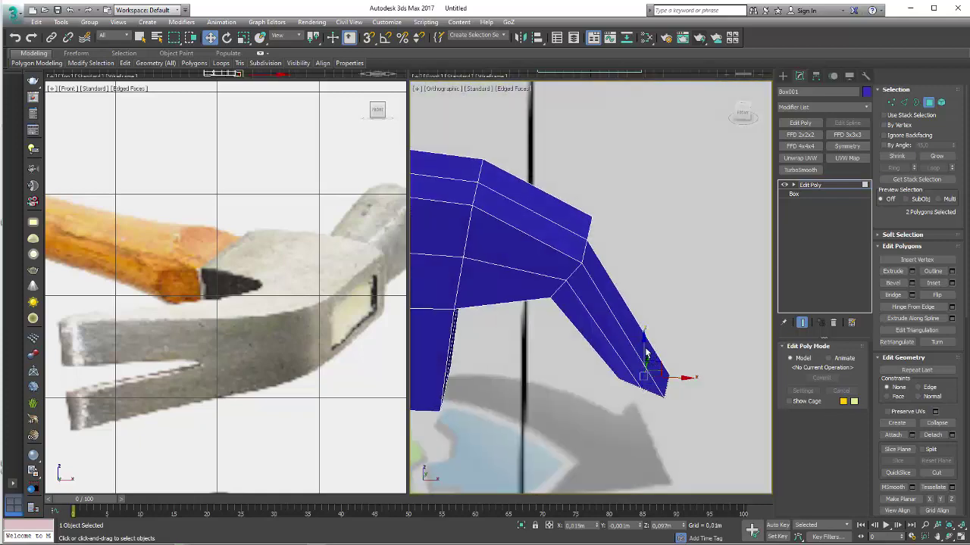
scroll(637, 341, up, 5)
scroll(616, 297, down, 5)
key(f)
scroll(671, 274, up, 3)
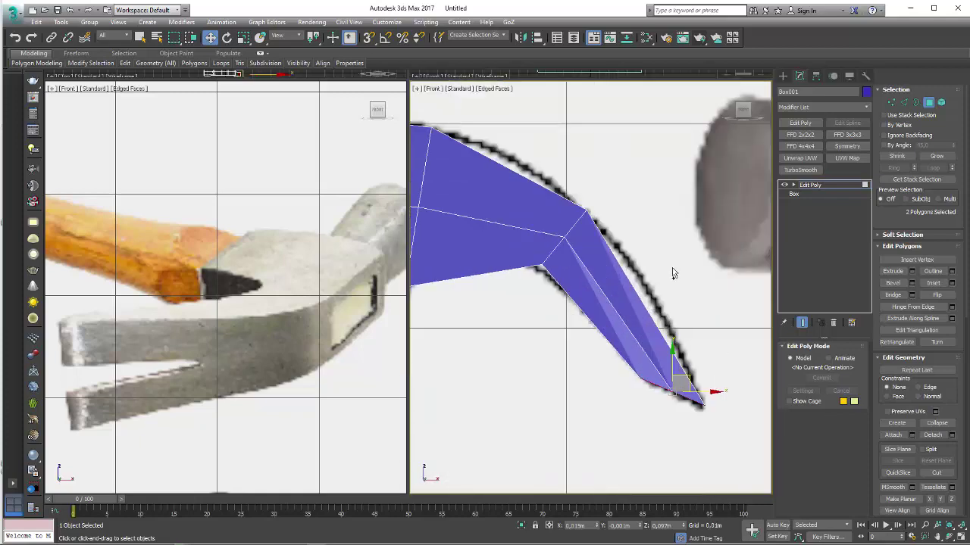
Connect the selected claw edges into a new loop and shift it to follow the curve
key(2)
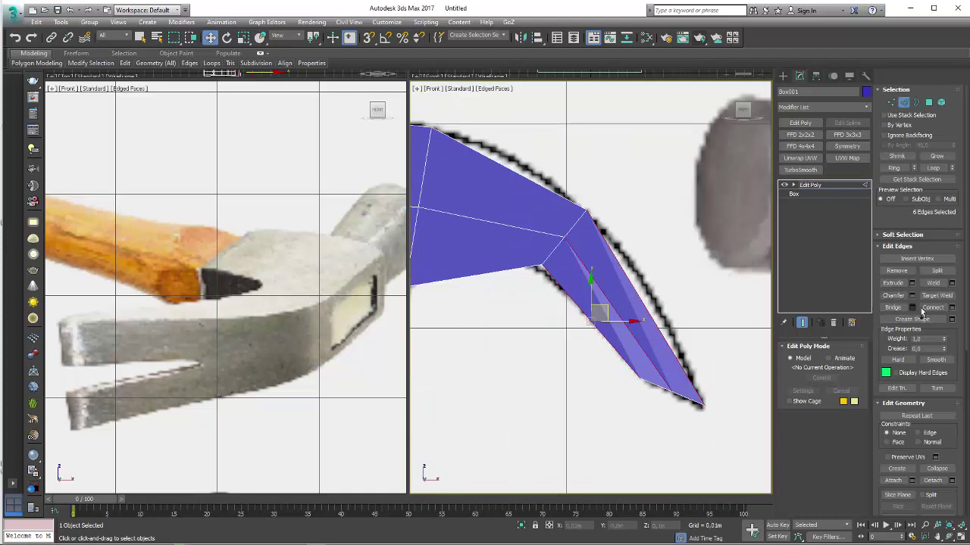
click(923, 310)
key(e)
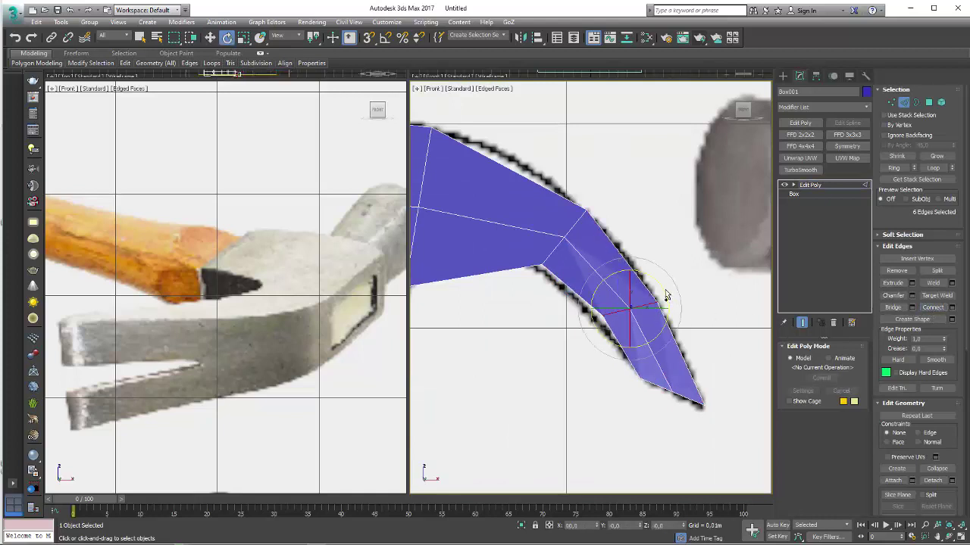
key(w)
drag(643, 297, 643, 296)
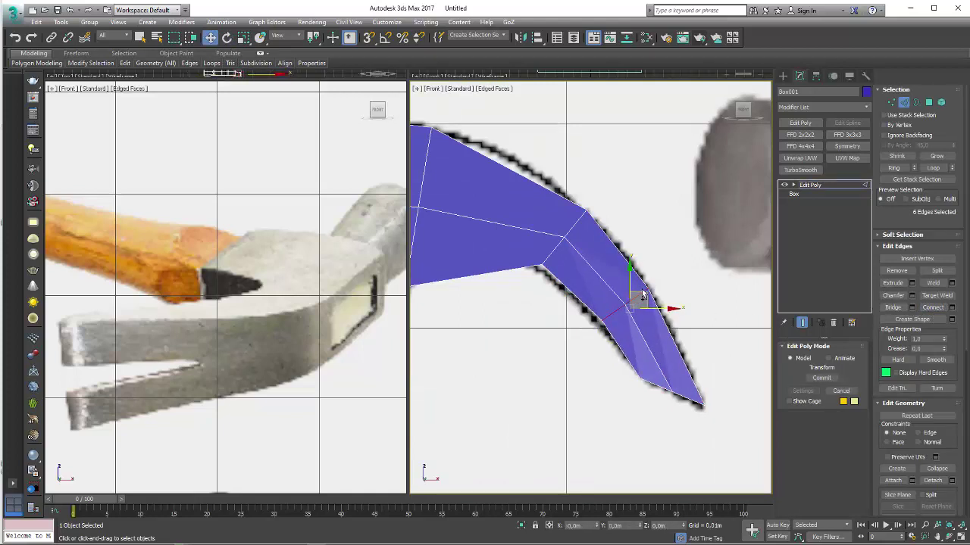
Select the upper claw segment's edge ring, connect it, and move the new loop up
drag(492, 118, 494, 331)
click(931, 306)
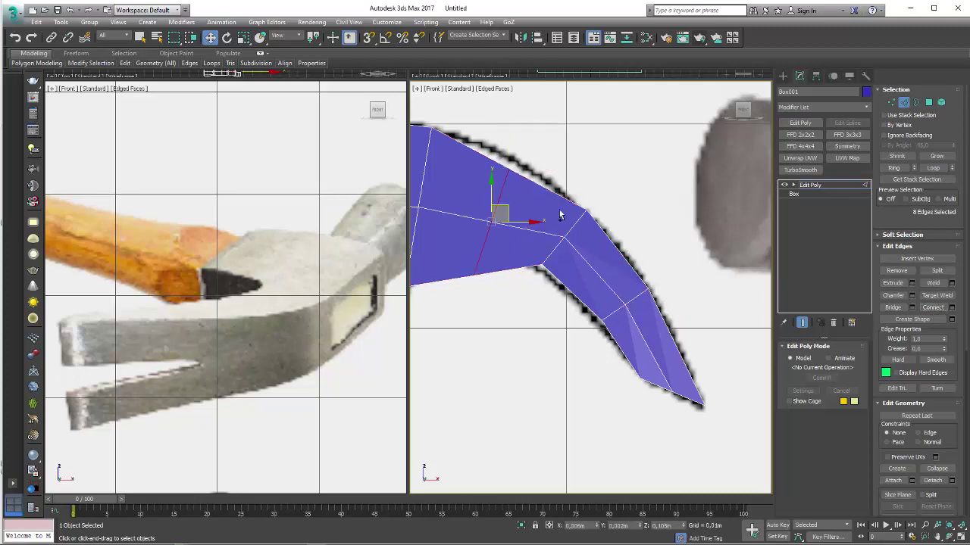
drag(510, 217, 509, 200)
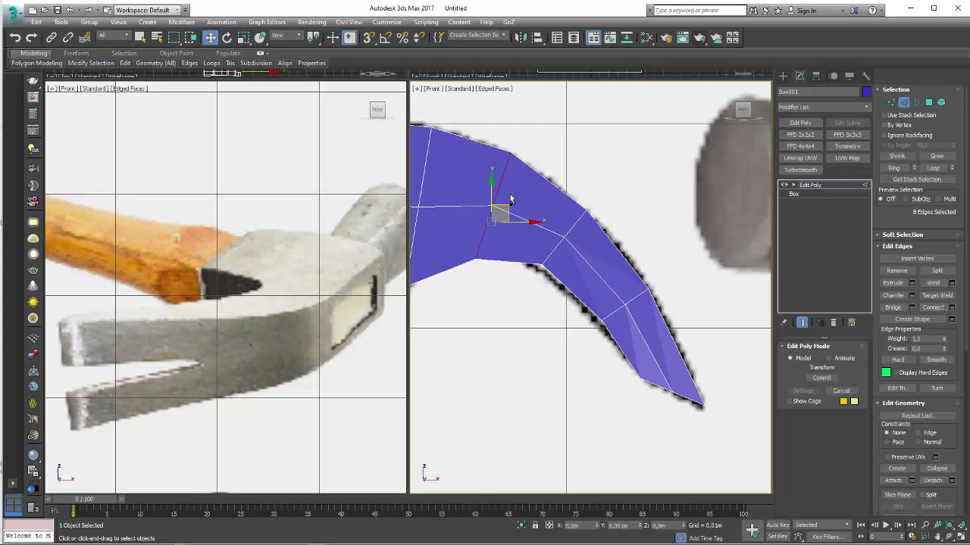
mouse_move(581, 245)
alt+middle_down()
mouse_move(650, 309)
mouse_move(580, 294)
mouse_move(486, 234)
alt+middle_up()
scroll(581, 294, up, 3)
scroll(580, 295, up, 3)
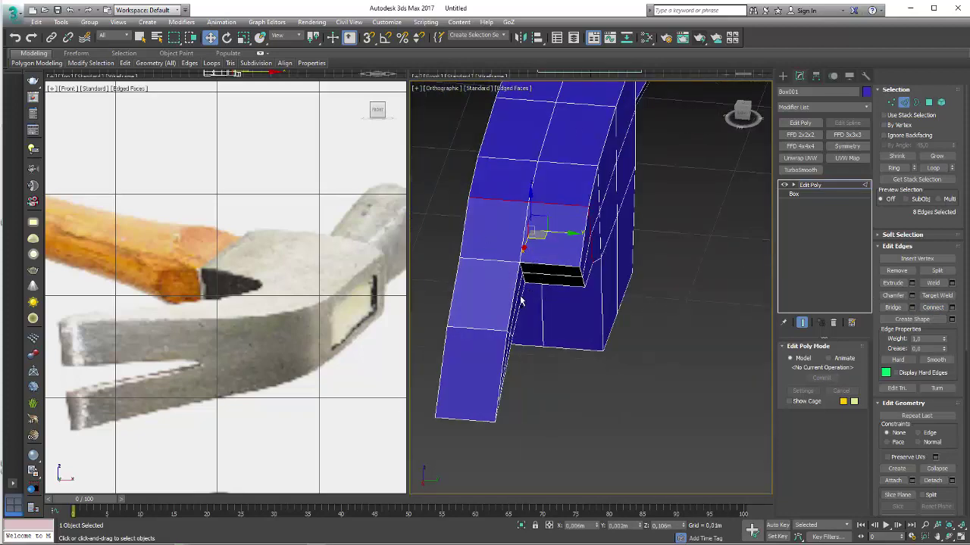
alt+middle_drag(520, 302, 701, 245)
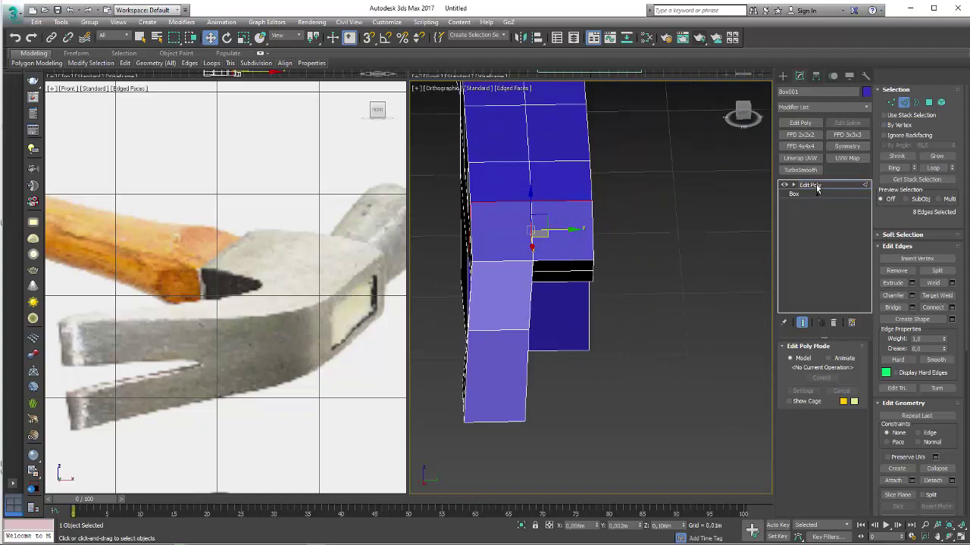
Add a Symmetry modifier mirroring on the Y axis with Flip checked
click(817, 189)
mouse_move(552, 281)
alt+middle_down()
mouse_move(588, 303)
mouse_move(558, 220)
mouse_move(490, 162)
alt+middle_up()
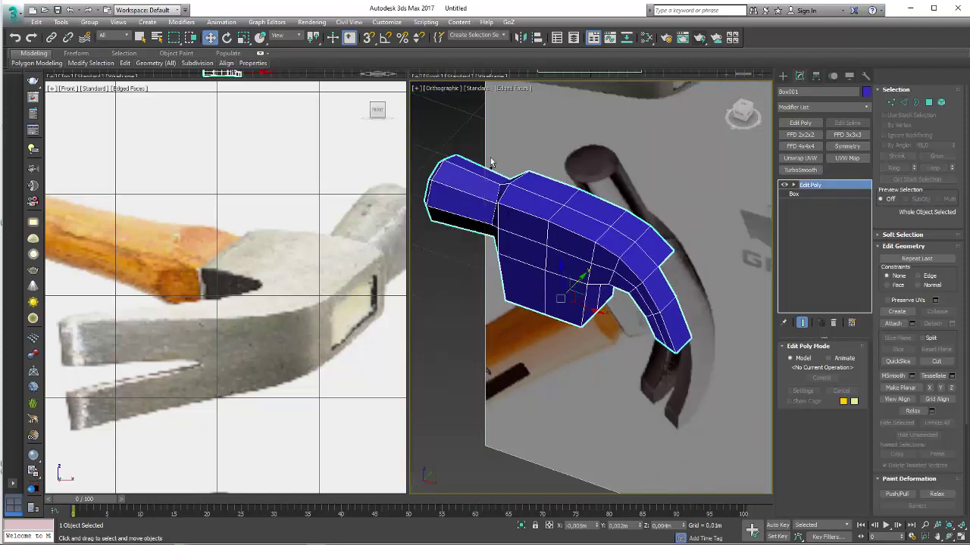
alt+middle_drag(687, 251, 678, 285)
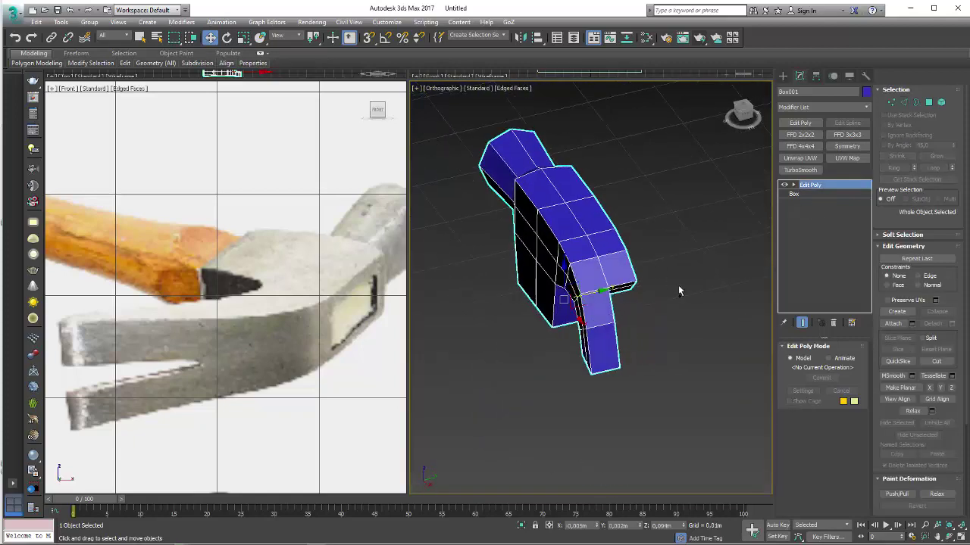
click(847, 147)
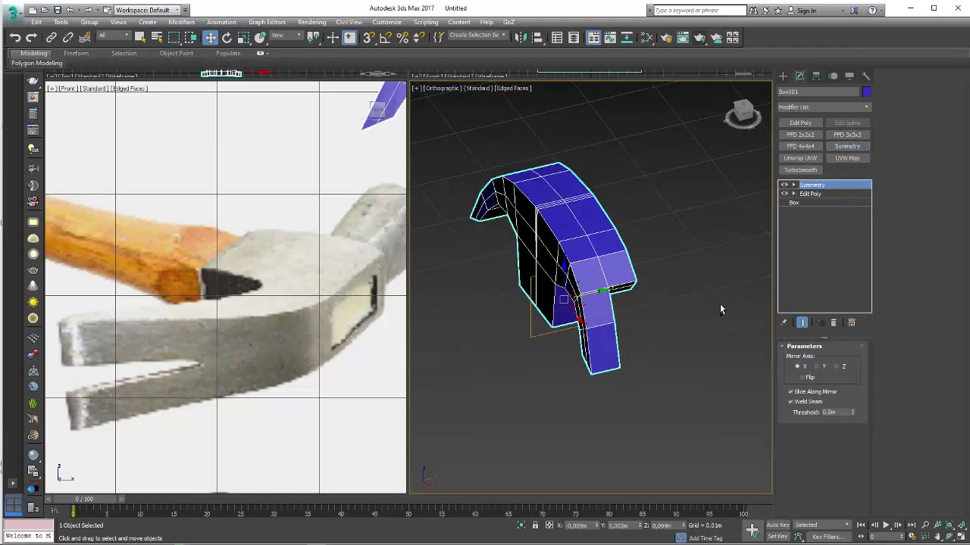
click(820, 368)
click(803, 377)
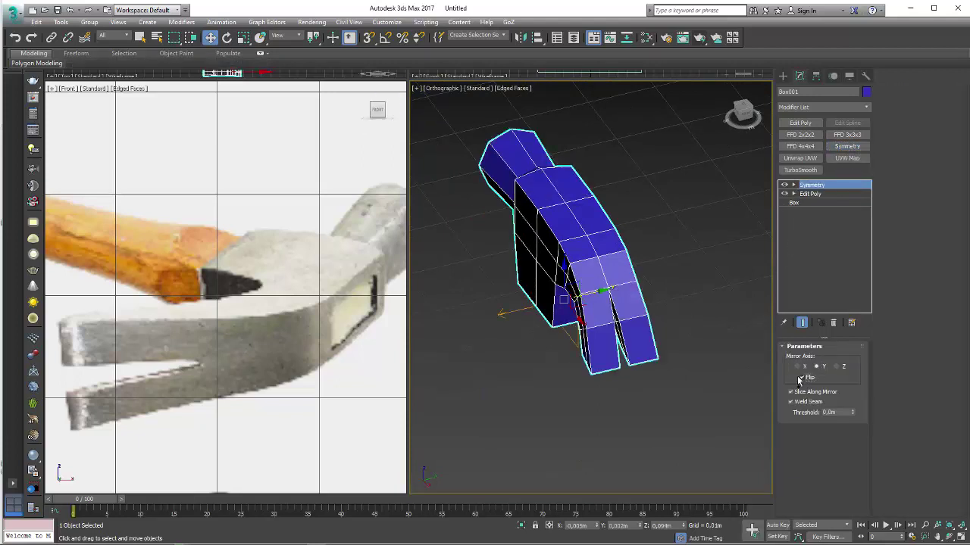
mouse_move(621, 334)
alt+middle_down()
mouse_move(598, 311)
mouse_move(662, 298)
mouse_move(591, 333)
mouse_move(557, 317)
alt+middle_up()
scroll(543, 331, up, 2)
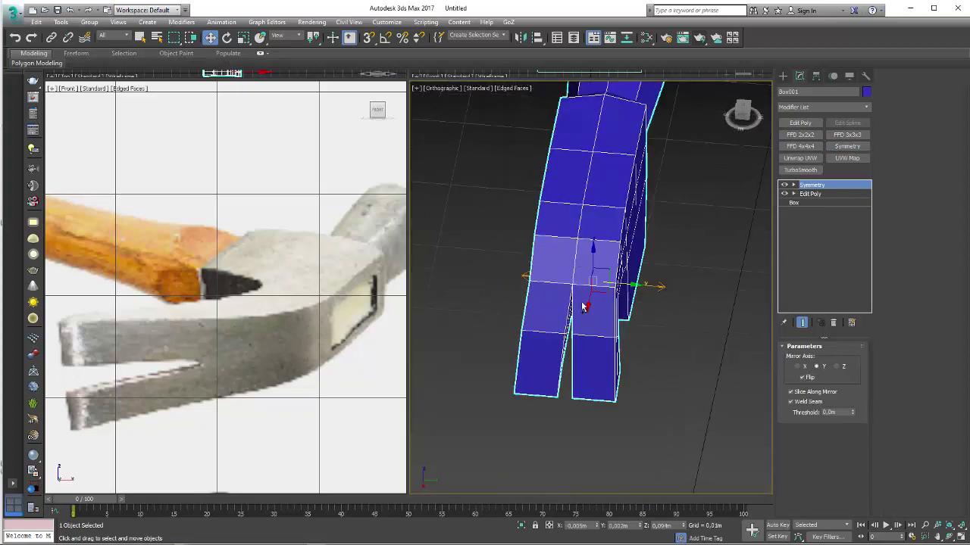
scroll(580, 281, up, 3)
scroll(581, 281, up, 3)
With Symmetry hidden, move the claw's inner-corner vertices left at Edit Poly Vertex level
click(785, 186)
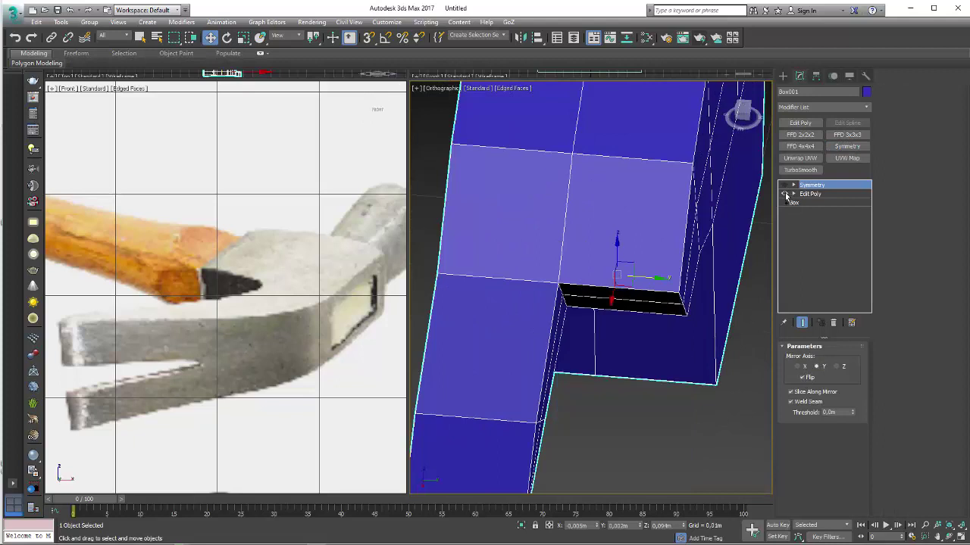
click(794, 194)
click(812, 202)
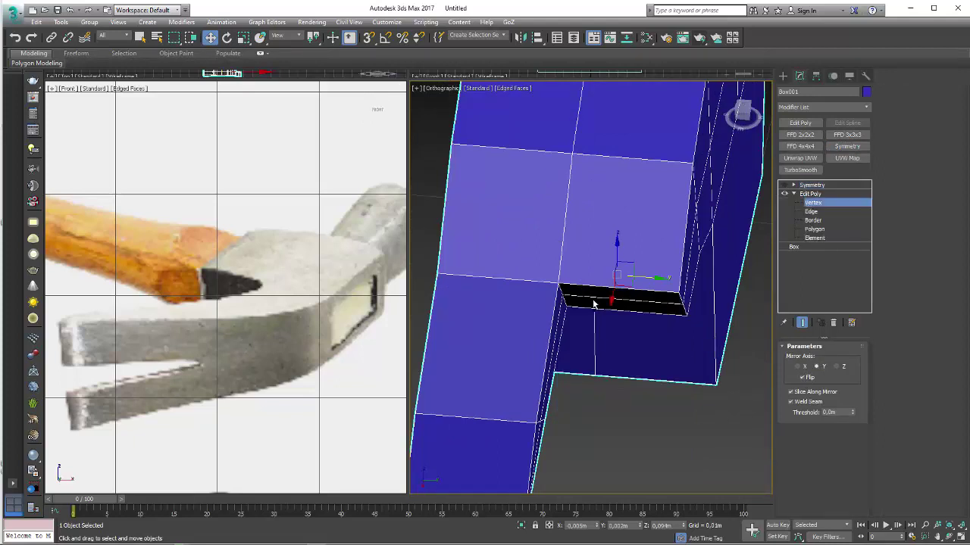
mouse_move(592, 306)
alt+middle_down()
mouse_move(580, 325)
mouse_move(630, 261)
mouse_move(618, 318)
alt+middle_up()
click(614, 339)
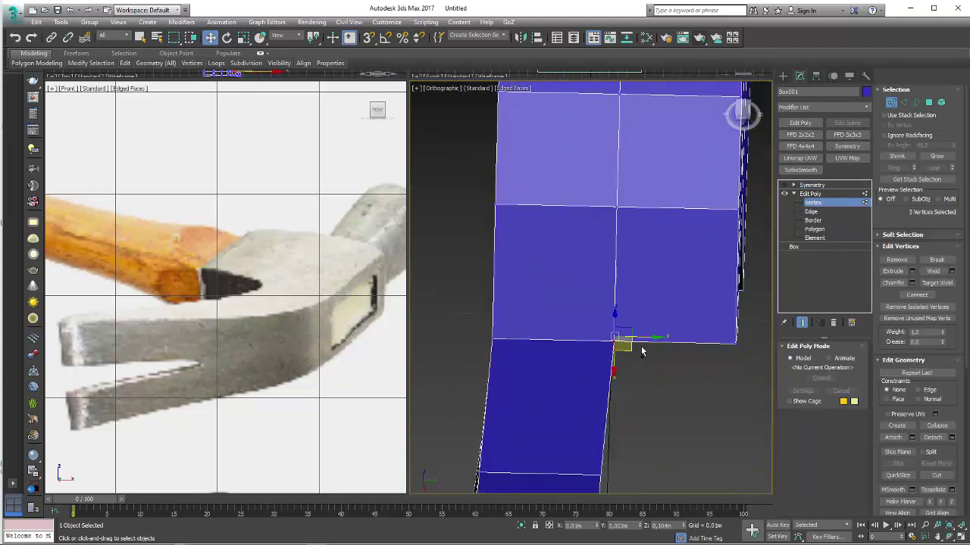
drag(638, 346, 623, 345)
Nudge the prong's lower inner-edge vertices to straighten the inner edge
drag(638, 313, 588, 410)
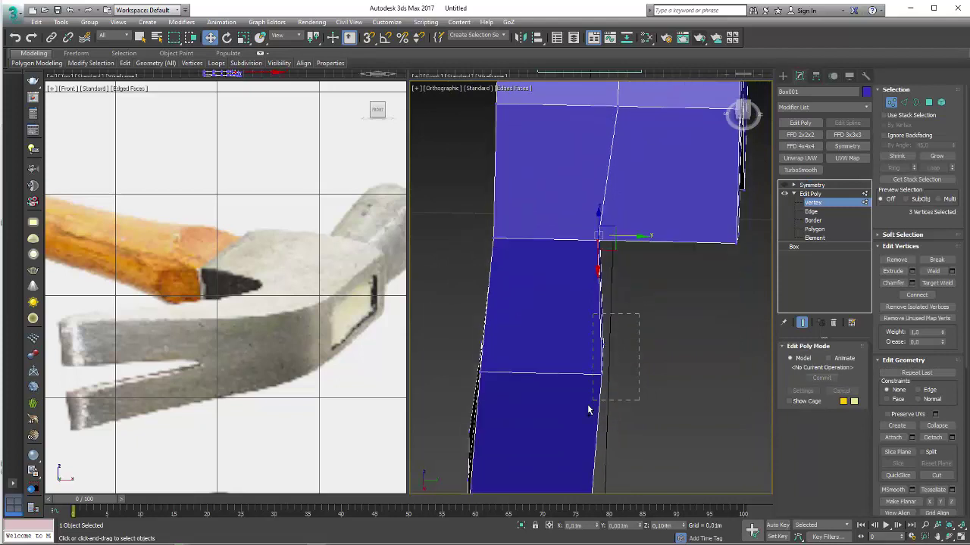
middle_drag(629, 380, 628, 227)
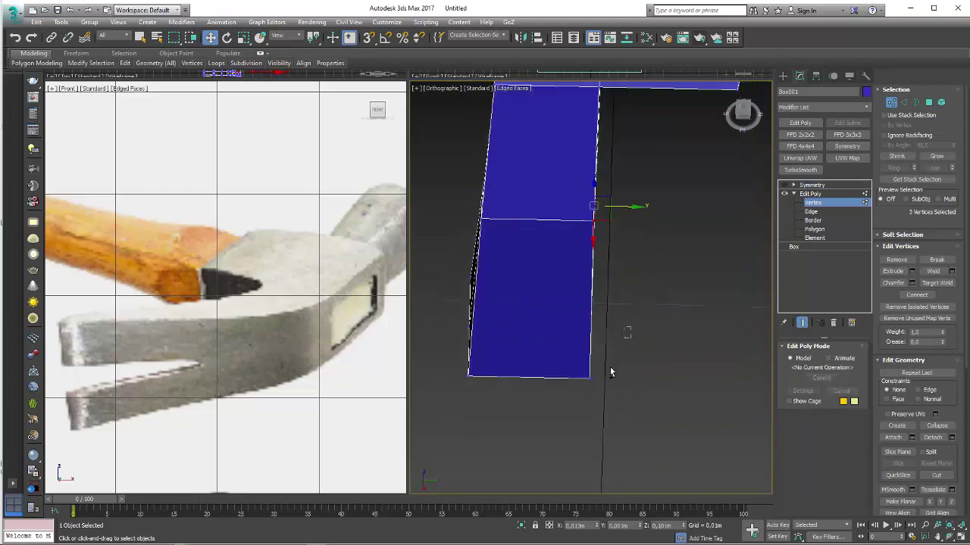
drag(560, 412, 656, 303)
drag(594, 377, 614, 388)
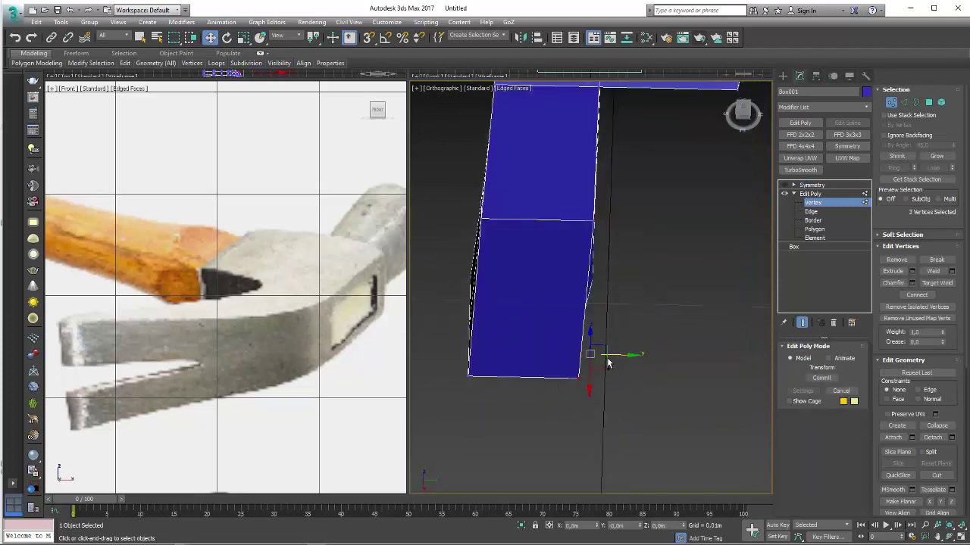
drag(564, 268, 567, 266)
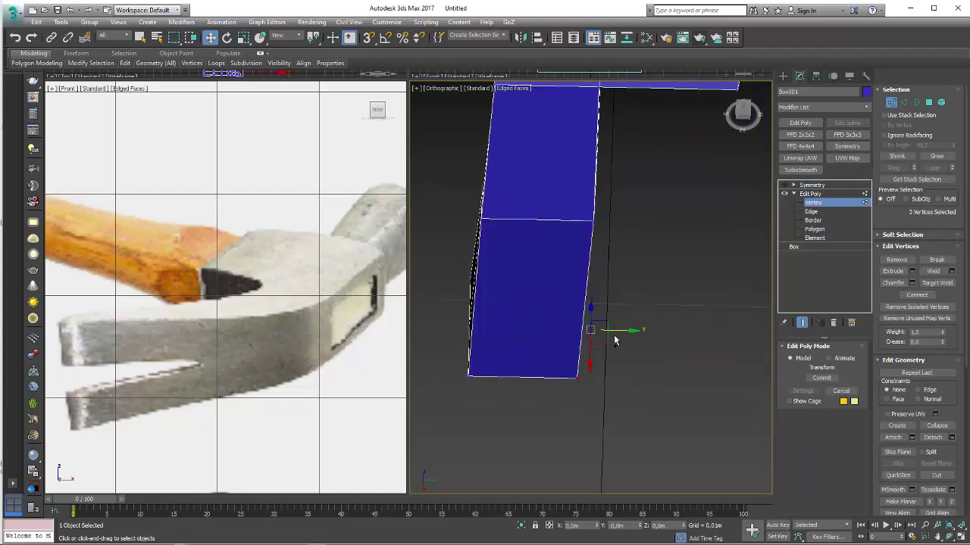
mouse_move(656, 315)
alt+middle_down()
mouse_move(639, 282)
mouse_move(852, 245)
alt+middle_up()
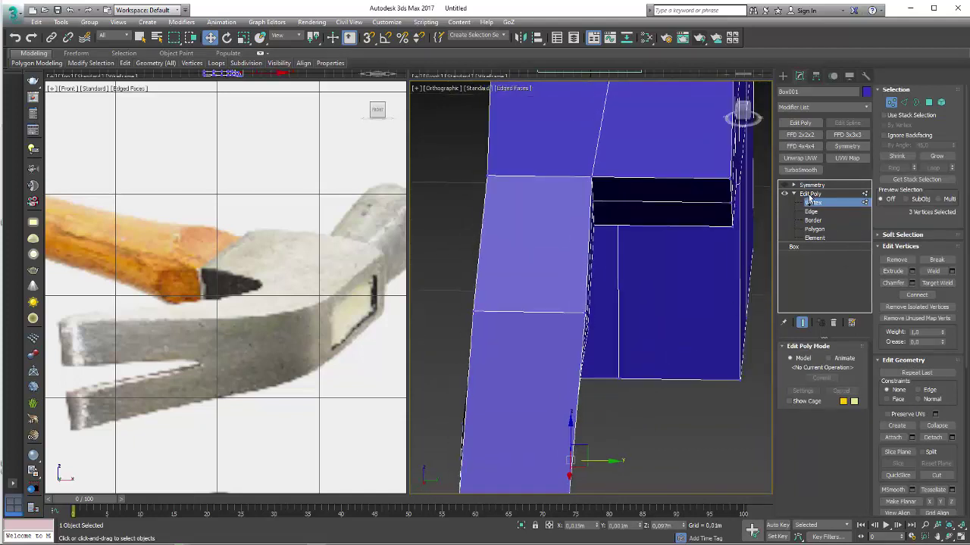
Exit Vertex level, re-enable Symmetry and make it the current modifier
click(808, 194)
click(785, 186)
mouse_move(606, 255)
alt+middle_down()
mouse_move(597, 299)
mouse_move(569, 277)
mouse_move(694, 346)
mouse_move(530, 310)
mouse_move(617, 341)
mouse_move(667, 326)
mouse_move(658, 280)
alt+middle_up()
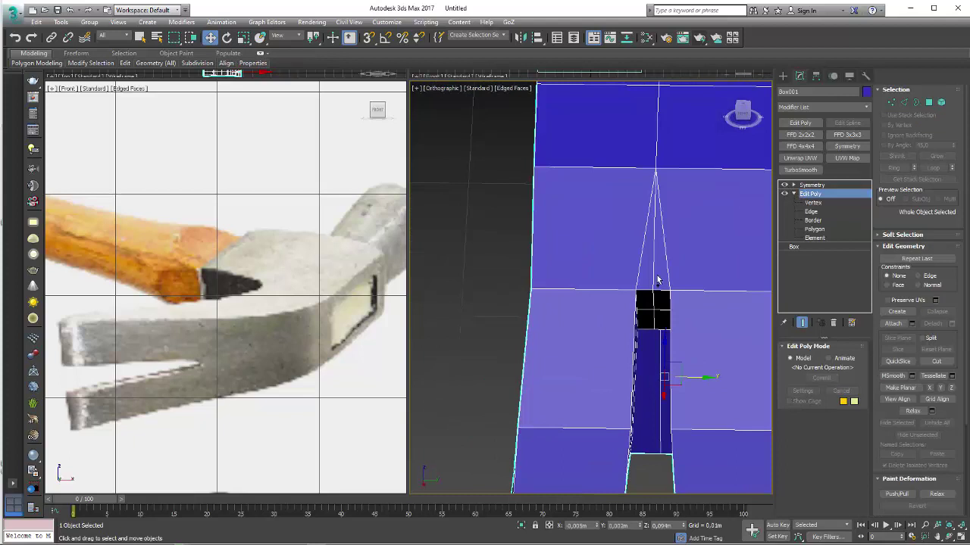
click(815, 188)
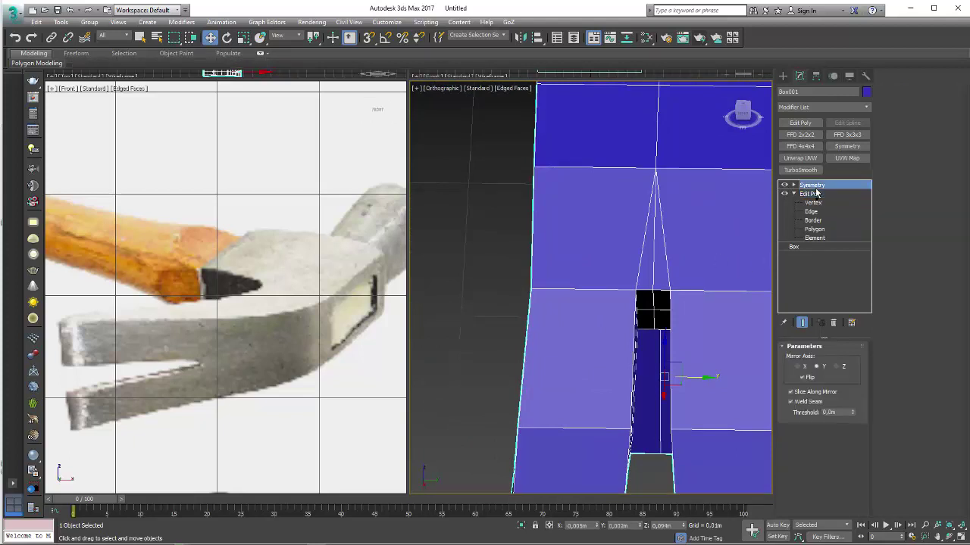
Add an Edit Poly above Symmetry and move the two vertices at the top of the claw gap
click(800, 124)
click(903, 103)
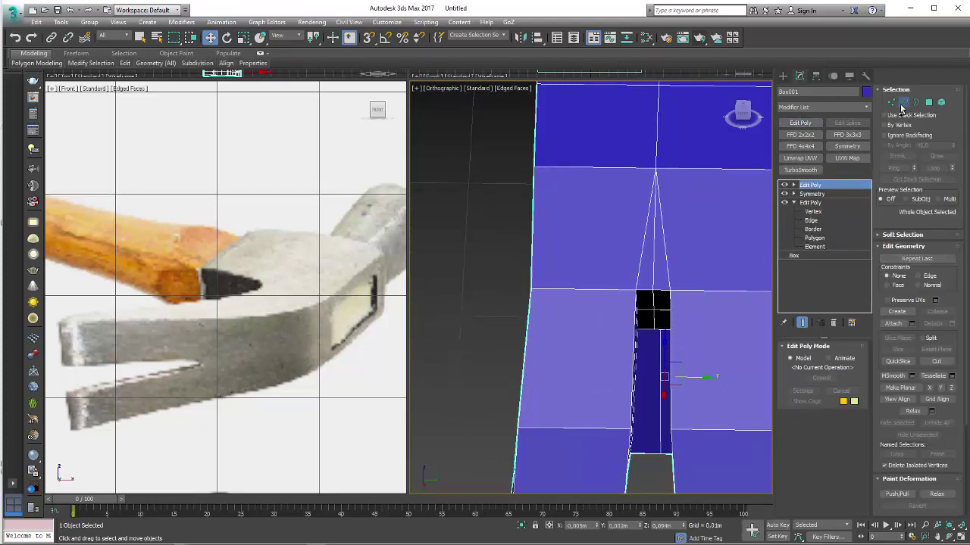
click(892, 102)
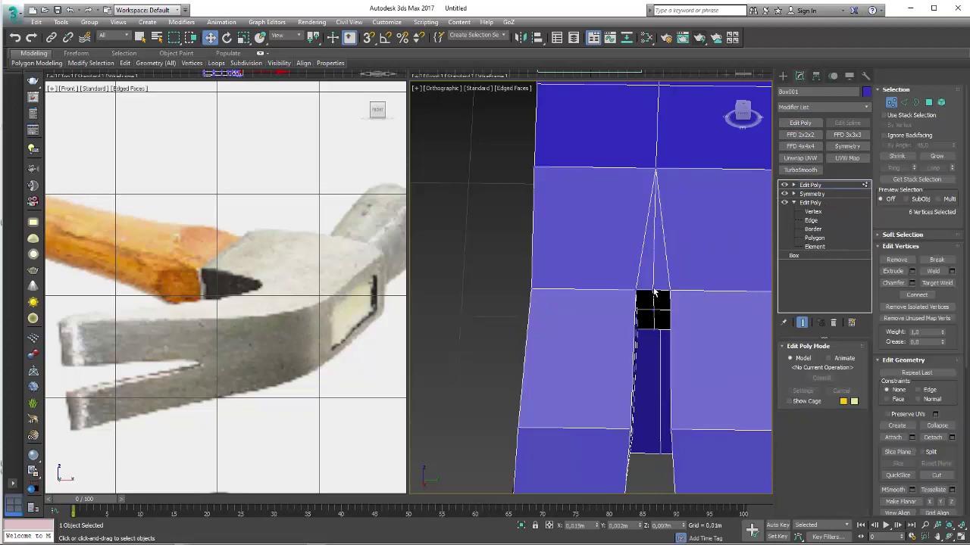
click(652, 311)
drag(653, 333, 644, 329)
alt+middle_drag(644, 328, 620, 346)
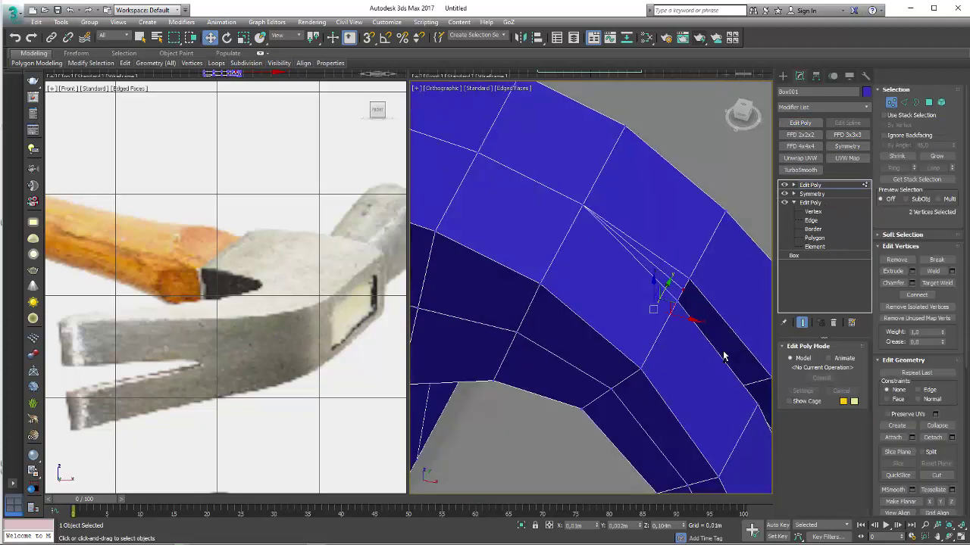
click(627, 325)
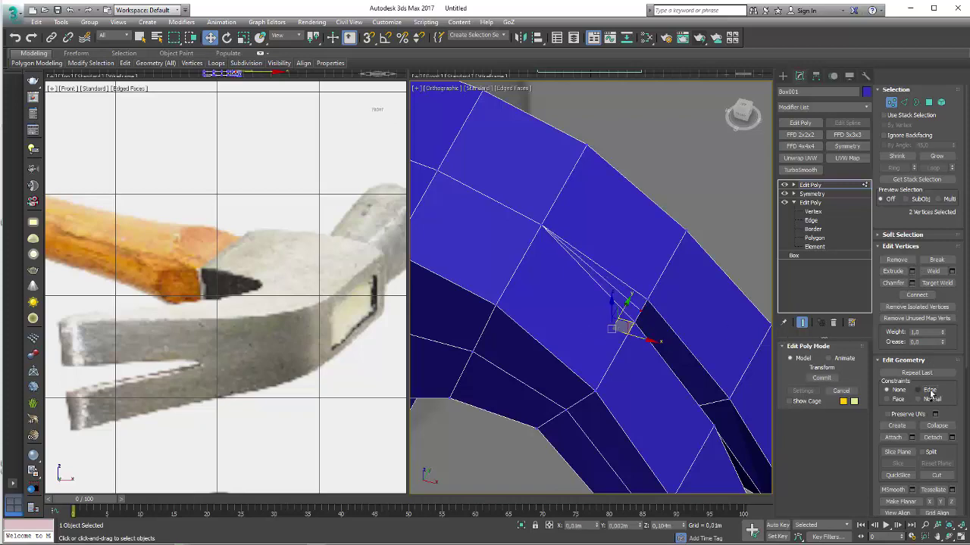
alt+middle_drag(687, 368, 657, 334)
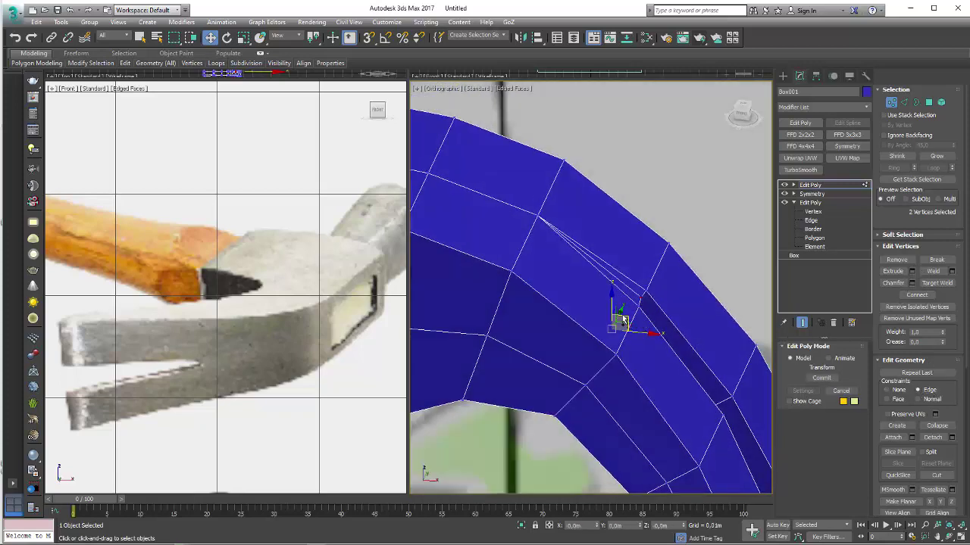
mouse_move(597, 303)
alt+middle_down()
mouse_move(626, 214)
mouse_move(628, 245)
mouse_move(556, 217)
mouse_move(523, 232)
mouse_move(534, 335)
alt+middle_up()
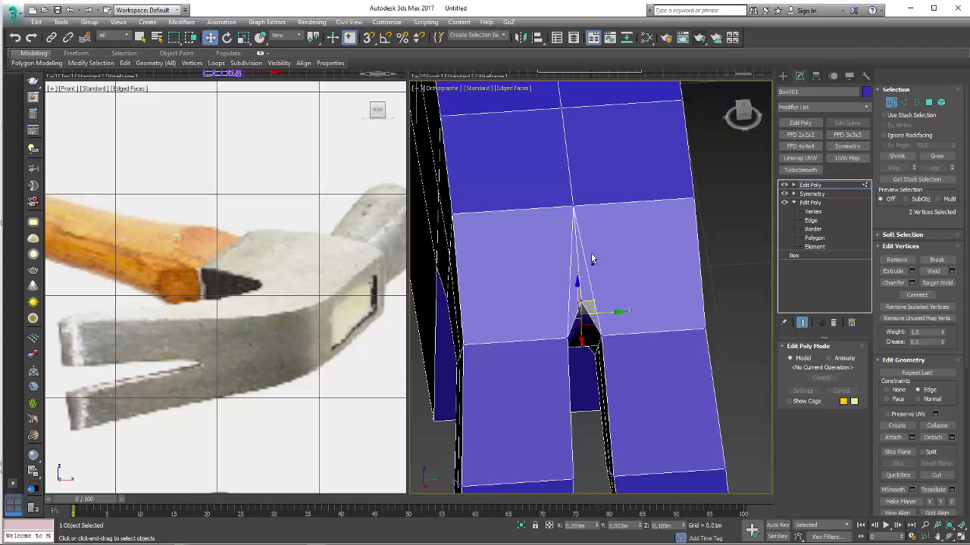
alt+middle_drag(553, 340, 584, 307)
Apply a TurboSmooth modifier and inspect the smoothed hammer head
click(810, 185)
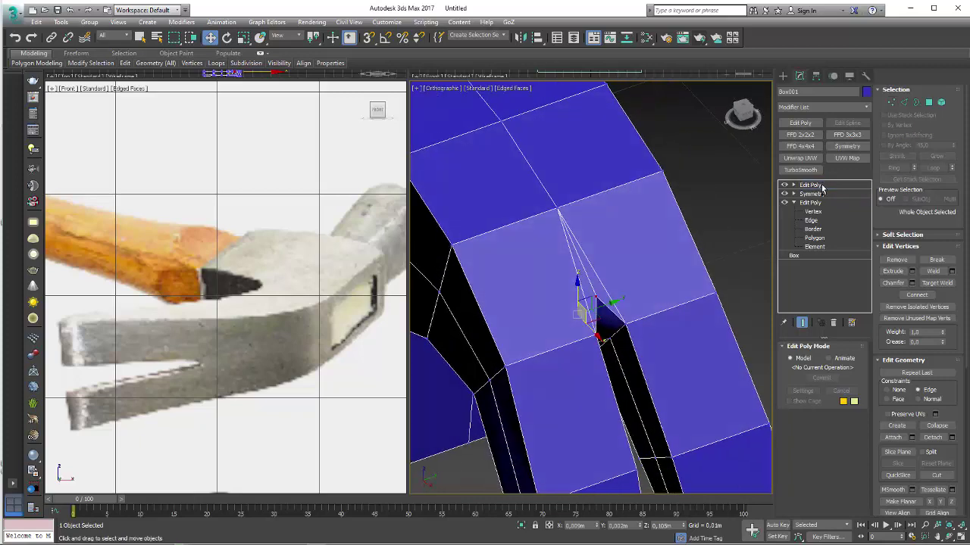
mouse_move(678, 281)
alt+middle_down()
mouse_move(665, 270)
mouse_move(511, 286)
alt+middle_up()
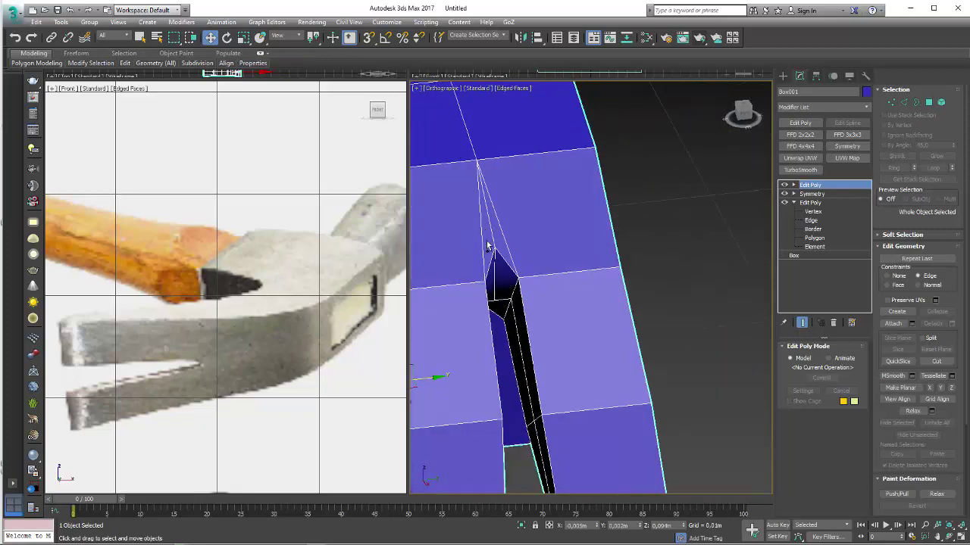
mouse_move(487, 245)
alt+middle_down()
mouse_move(648, 311)
mouse_move(619, 300)
alt+middle_up()
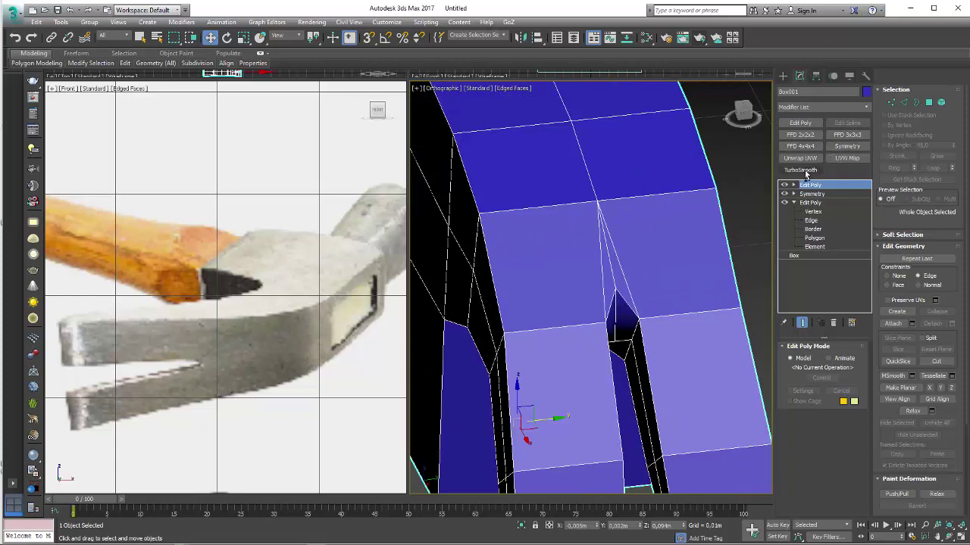
click(803, 173)
alt+middle_drag(602, 302, 594, 301)
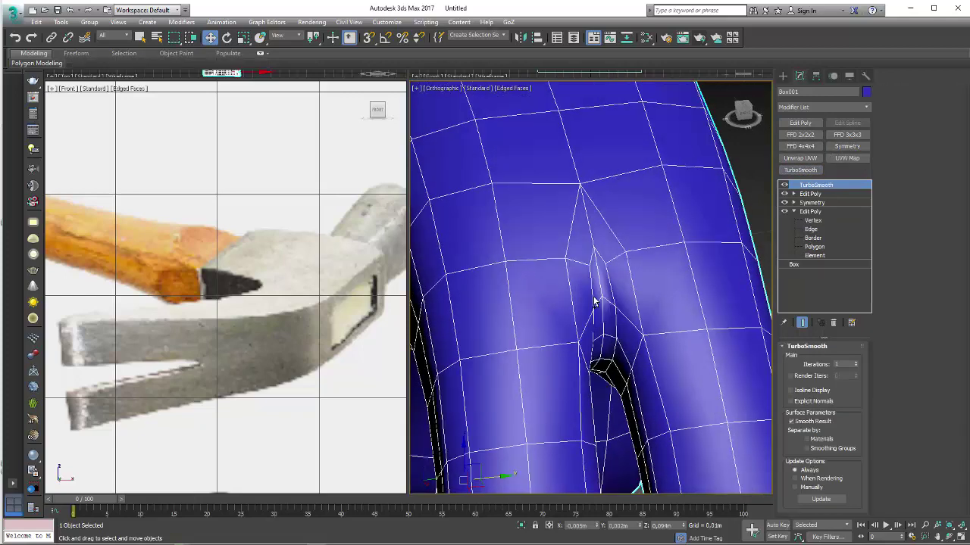
Delete the TurboSmooth modifier to return to the low-poly cage
click(833, 324)
scroll(618, 325, down, 5)
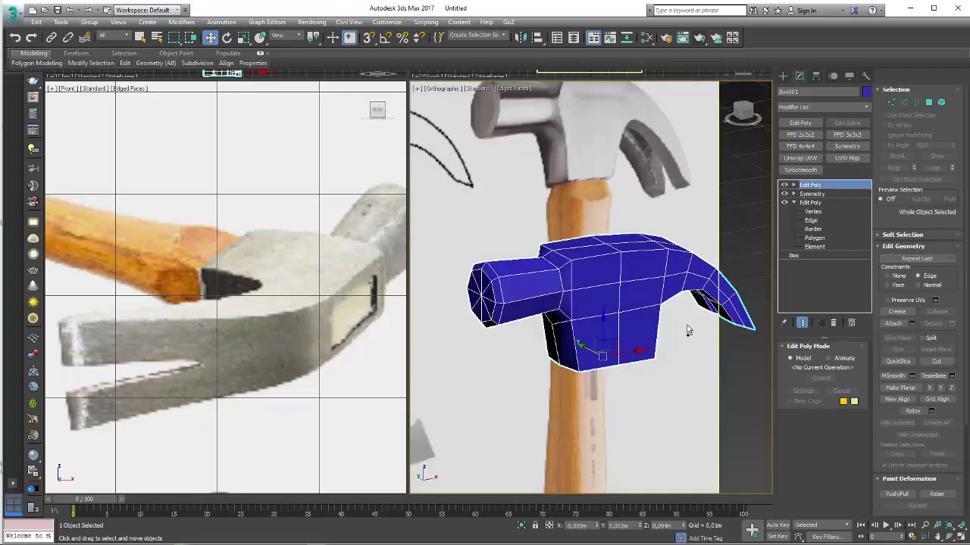
mouse_move(688, 330)
alt+middle_down()
mouse_move(613, 277)
mouse_move(623, 300)
alt+middle_up()
scroll(282, 320, down, 3)
scroll(264, 321, up, 3)
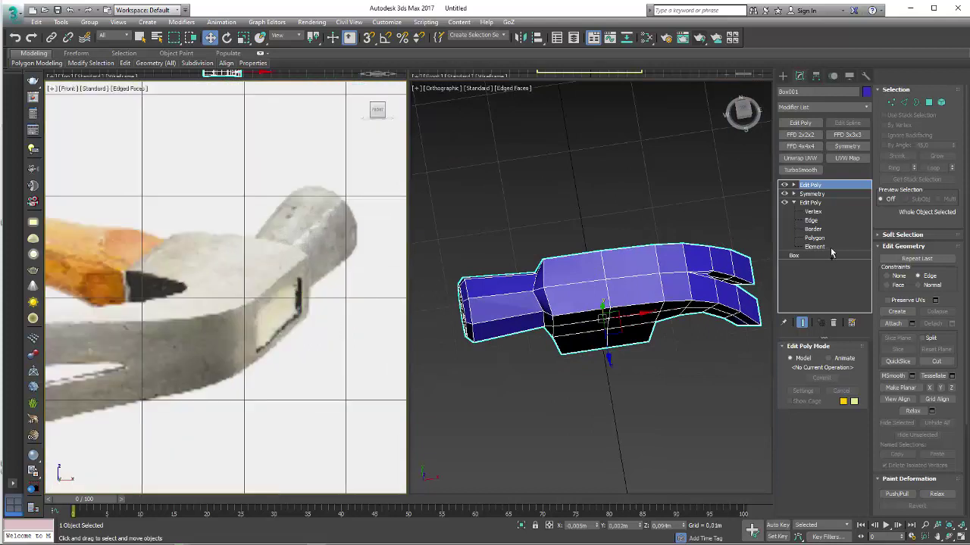
In Vertex mode, select several vertices on the head's top face
click(892, 103)
click(604, 264)
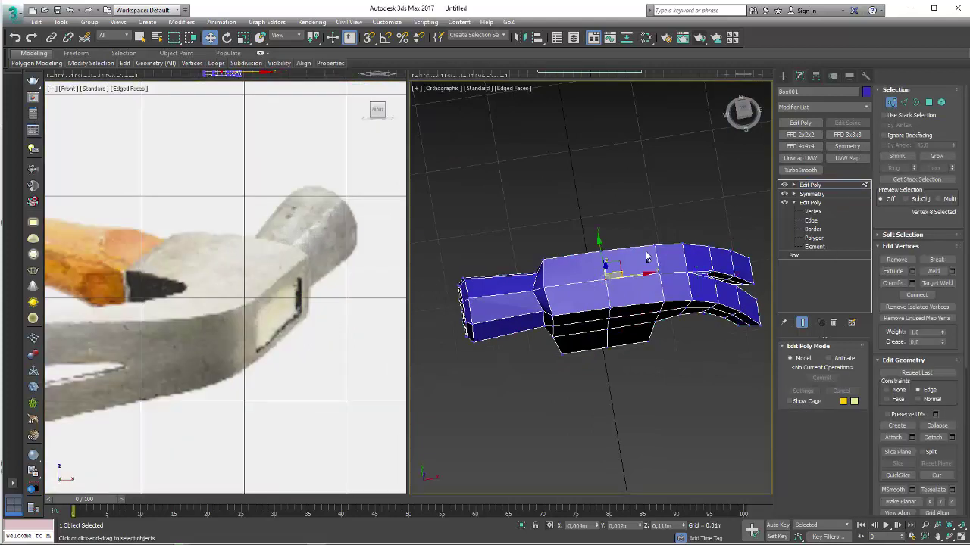
drag(656, 252, 553, 318)
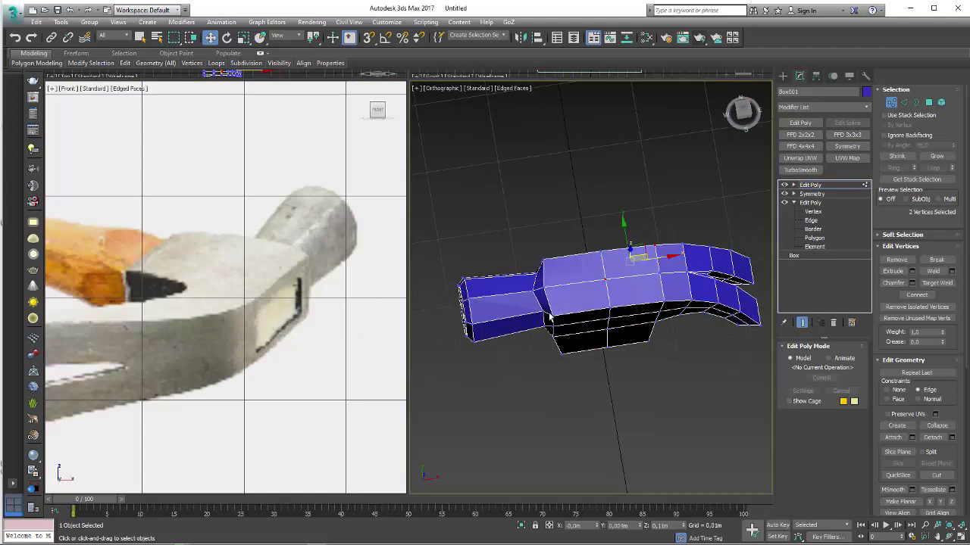
ctrl+click(543, 262)
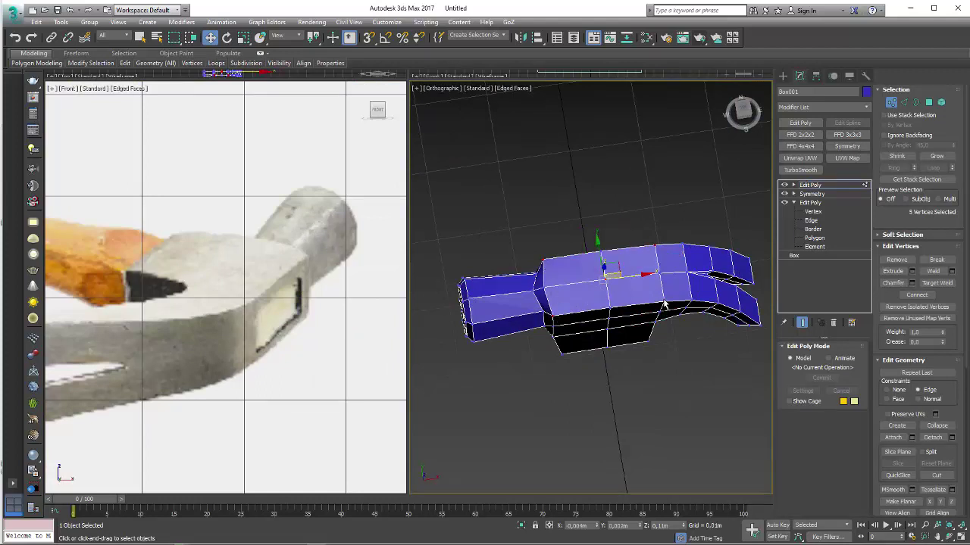
Select the eight polygons around the top face's centre vertex and inset them inward
key(z)
click(596, 273)
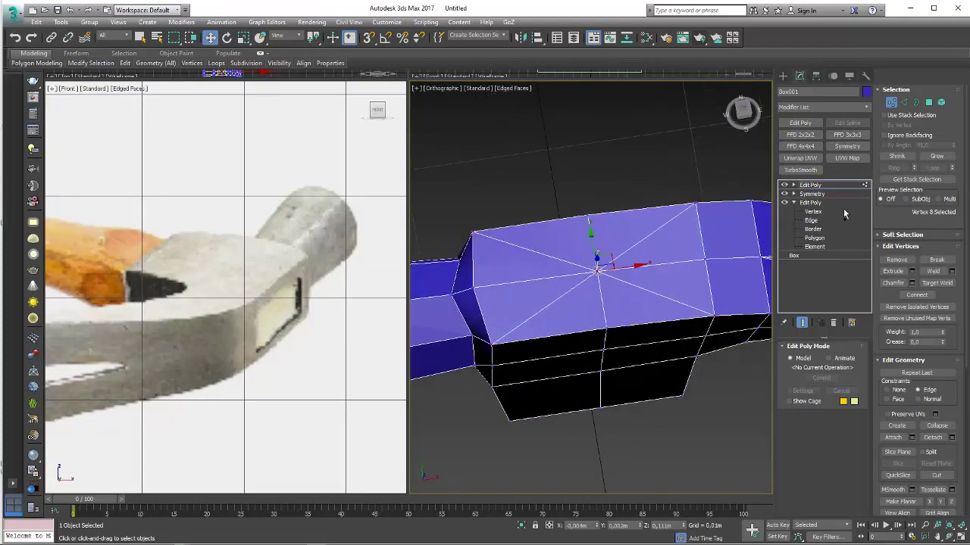
ctrl+click(928, 102)
click(932, 282)
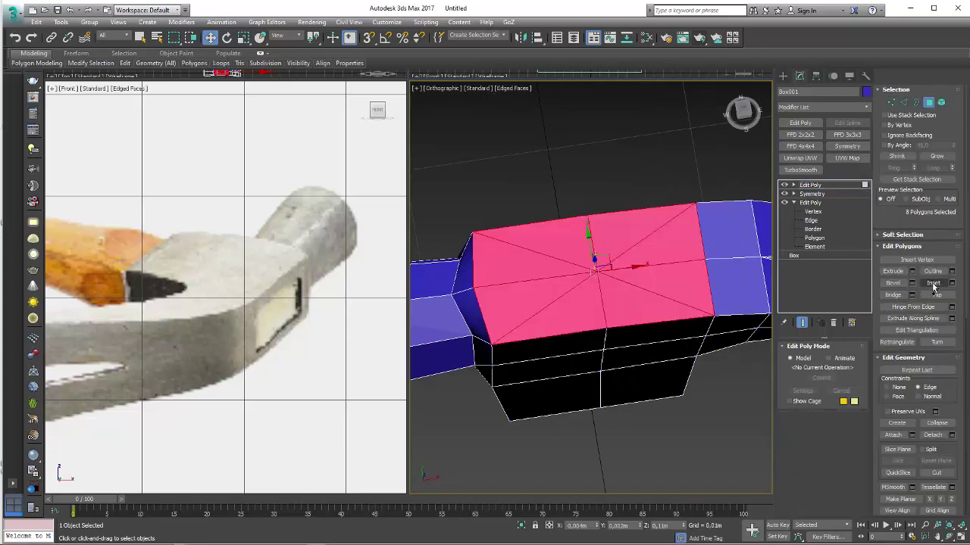
drag(695, 309, 641, 296)
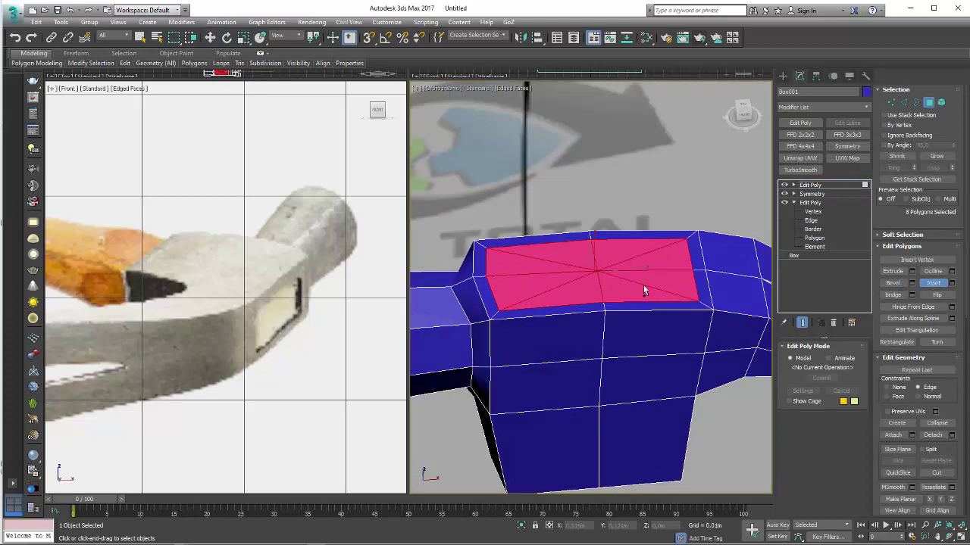
drag(633, 300, 620, 274)
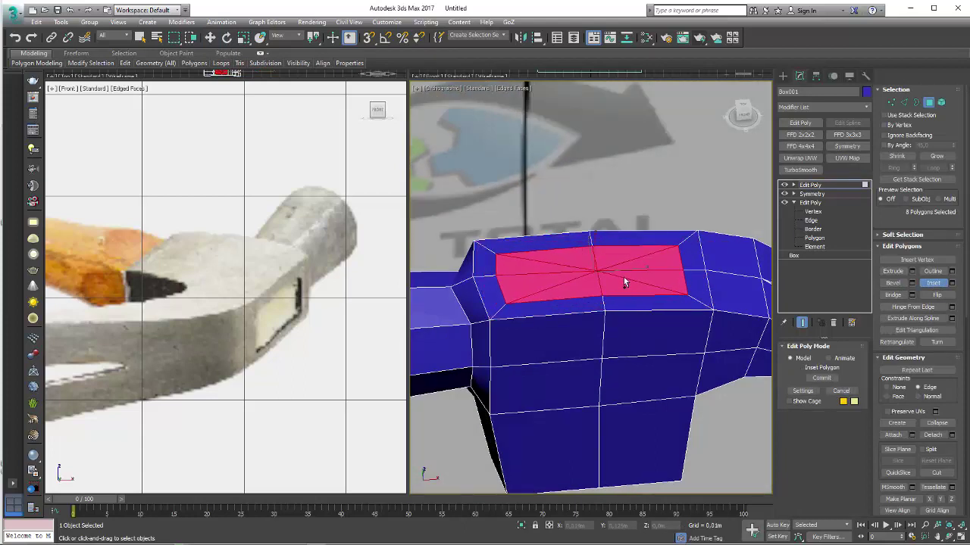
Extrude the inset polygons down into the head, inset them again, and leave Polygon level
key(shift+e)
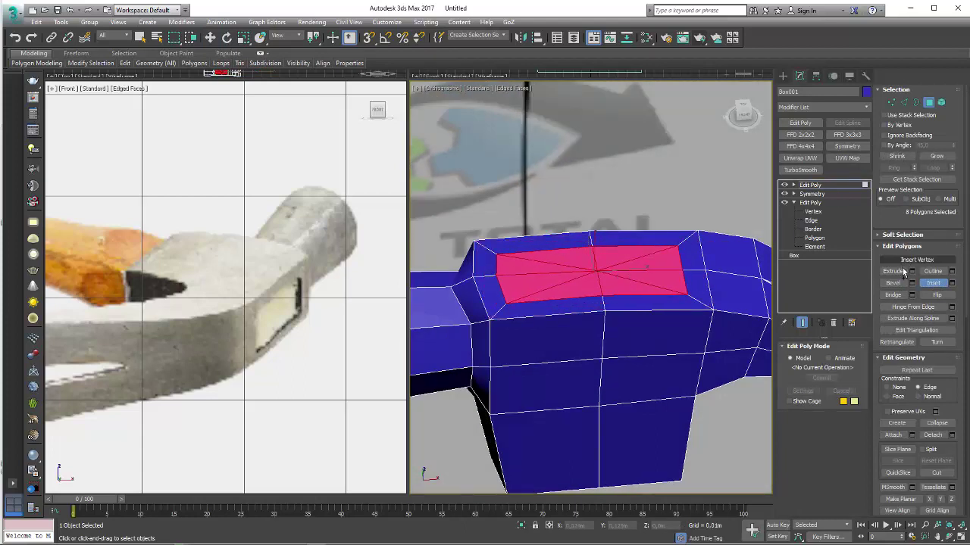
drag(648, 275, 650, 288)
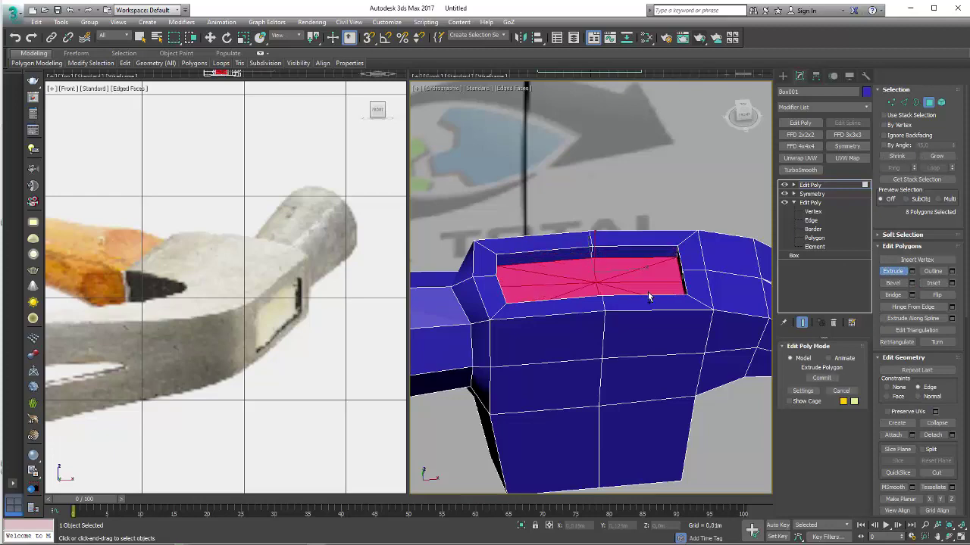
click(933, 283)
drag(650, 281, 641, 283)
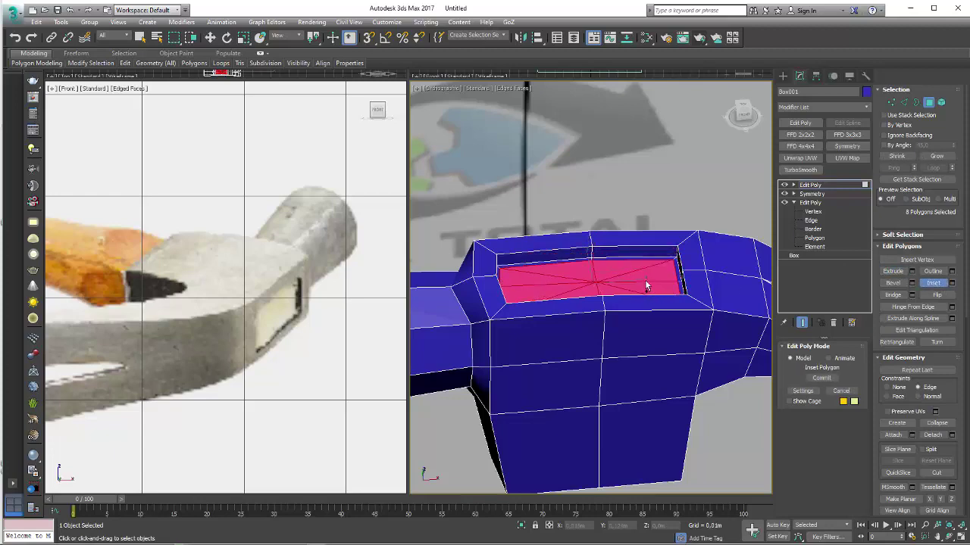
key(4)
key(alt+q)
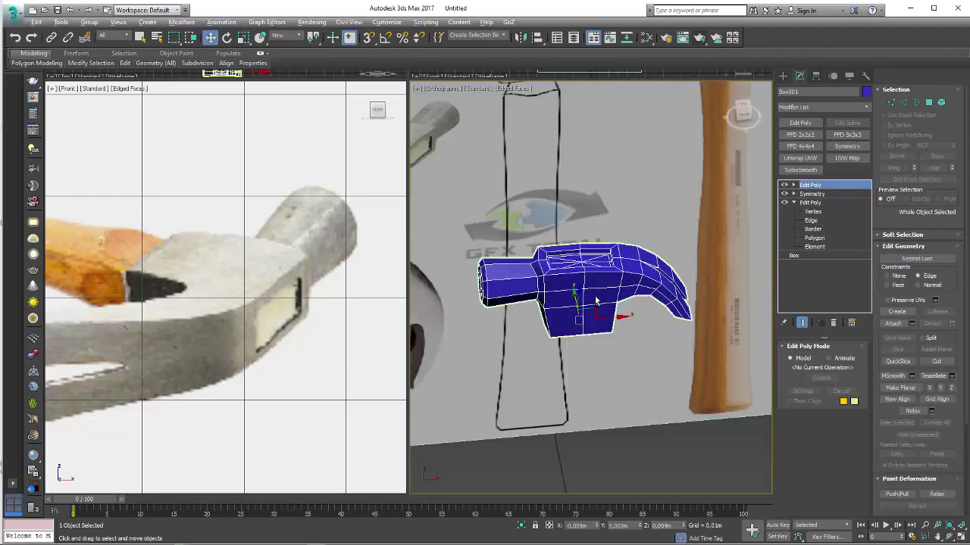
mouse_move(640, 377)
alt+middle_down()
mouse_move(584, 325)
mouse_move(681, 288)
alt+middle_up()
Move the lower corner edge where the head body meets the claw
scroll(584, 324, up, 5)
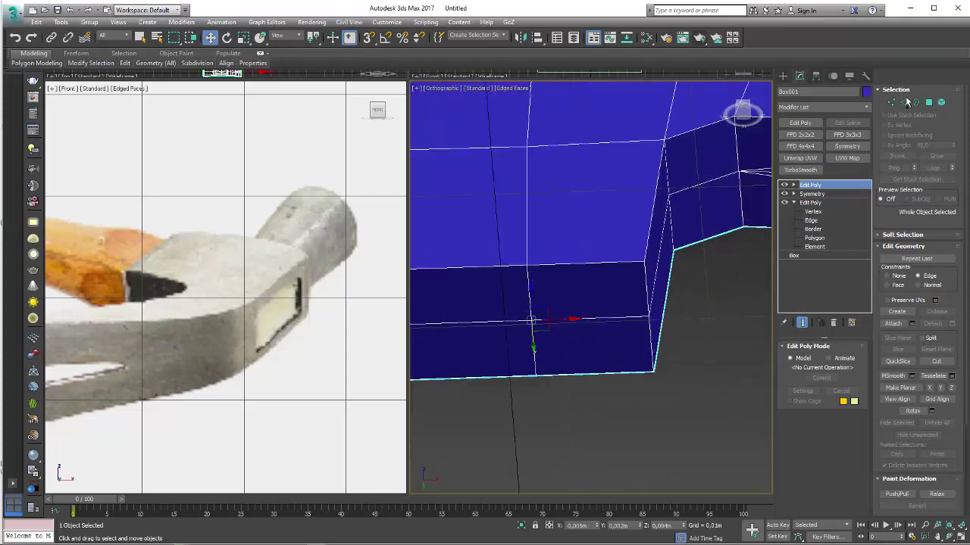
click(903, 102)
click(656, 263)
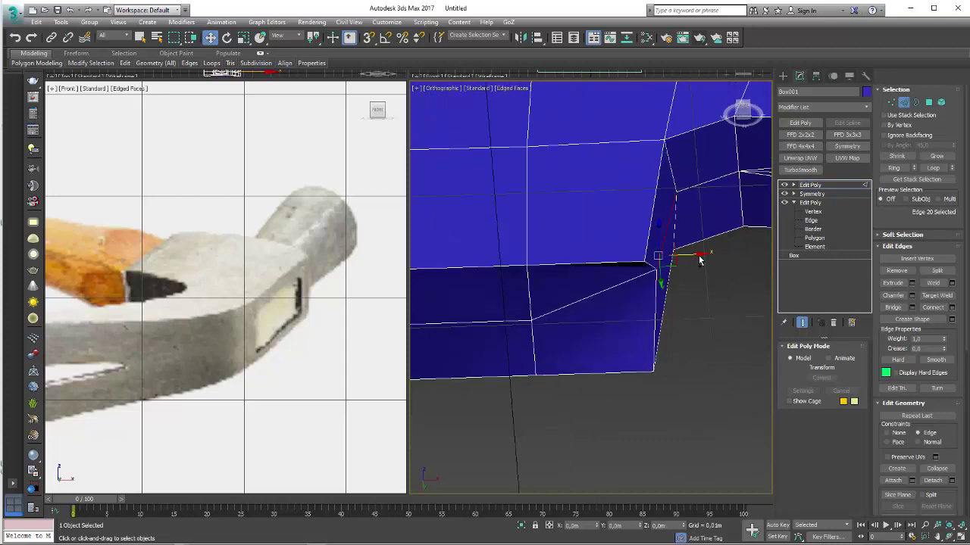
drag(699, 257, 665, 311)
scroll(708, 322, down, 4)
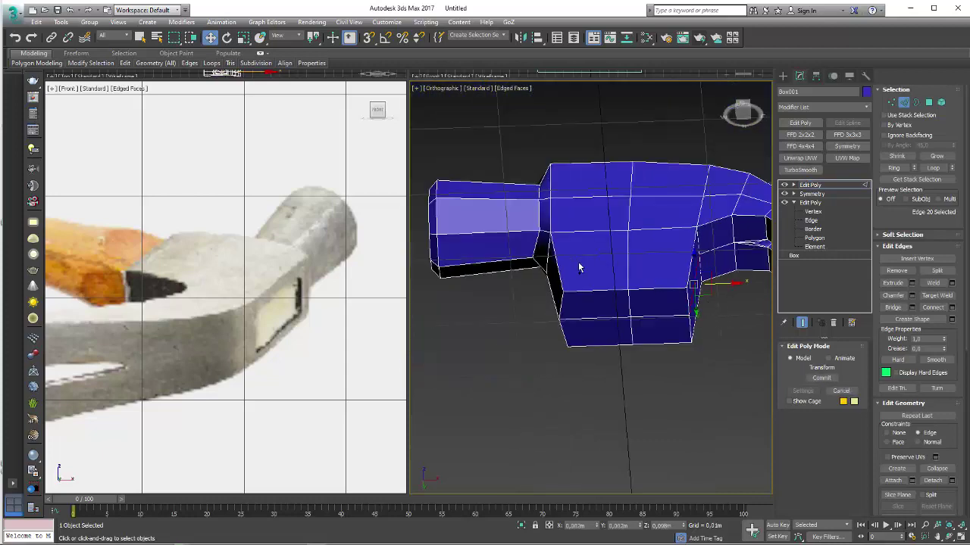
alt+middle_drag(720, 312, 680, 328)
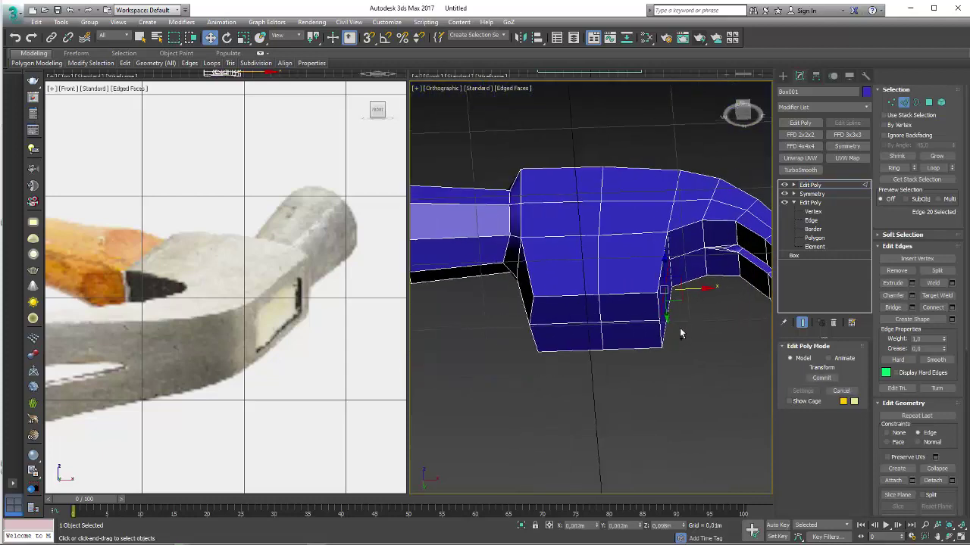
scroll(940, 326, down, 3)
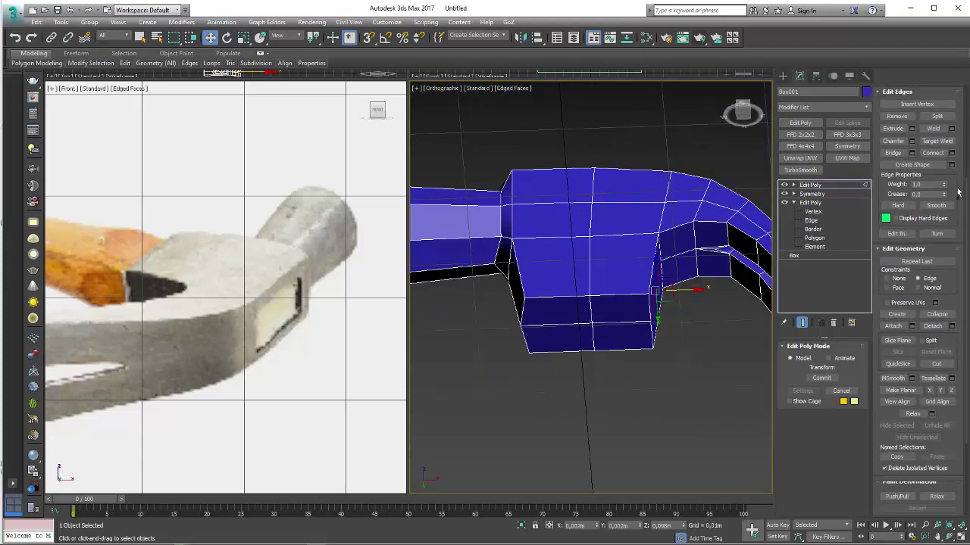
scroll(909, 280, down, 2)
scroll(706, 334, up, 2)
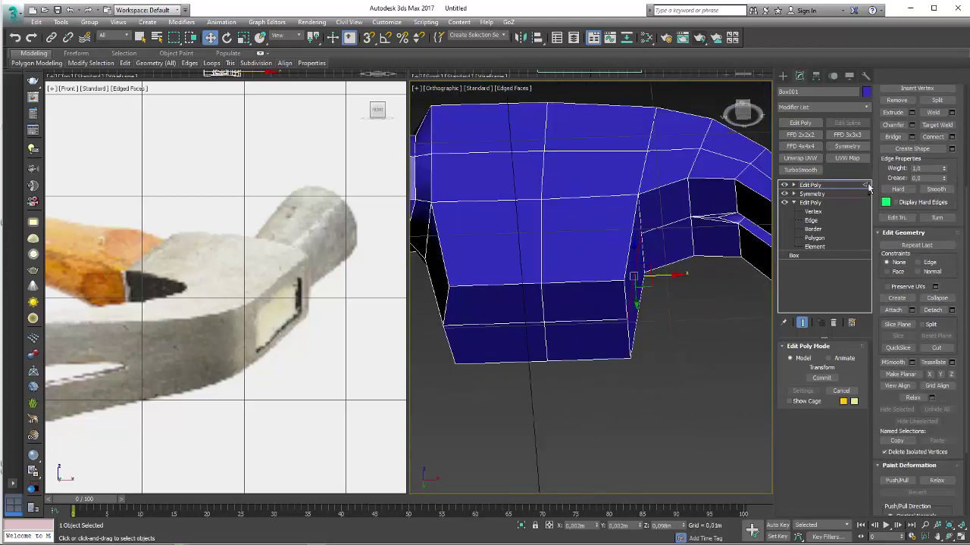
In Vertex mode, nudge the claw-corner vertex slightly to the right
click(793, 186)
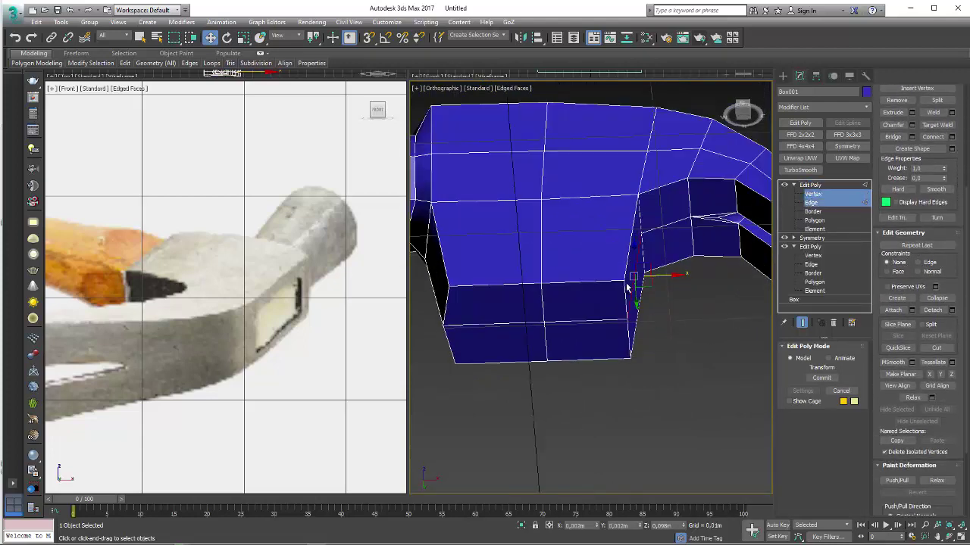
click(809, 194)
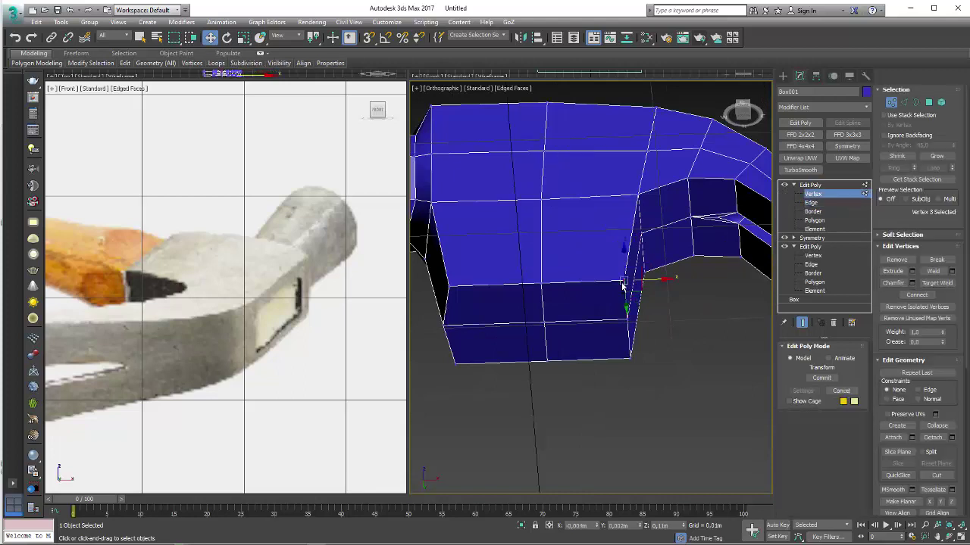
key(ctrl+z)
key(ctrl+z)
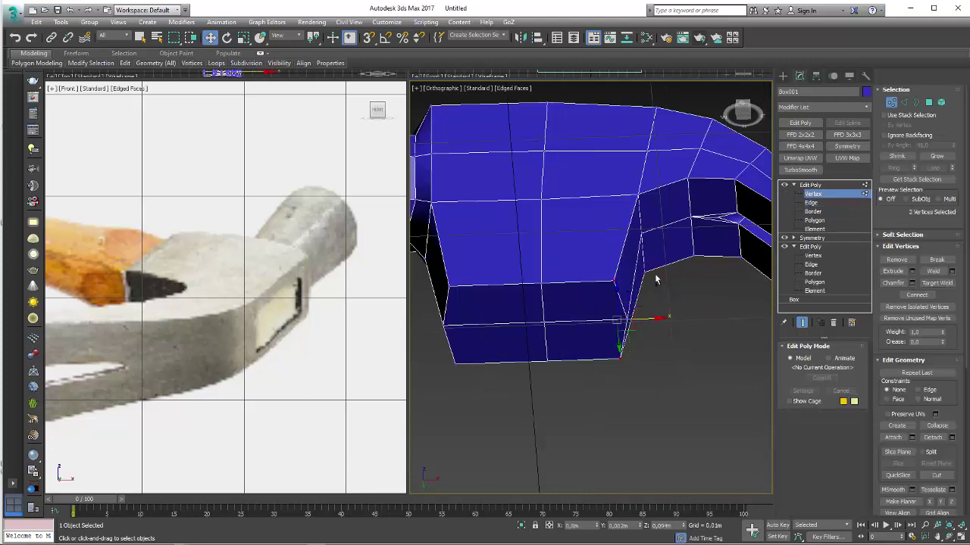
click(642, 240)
drag(676, 237, 686, 221)
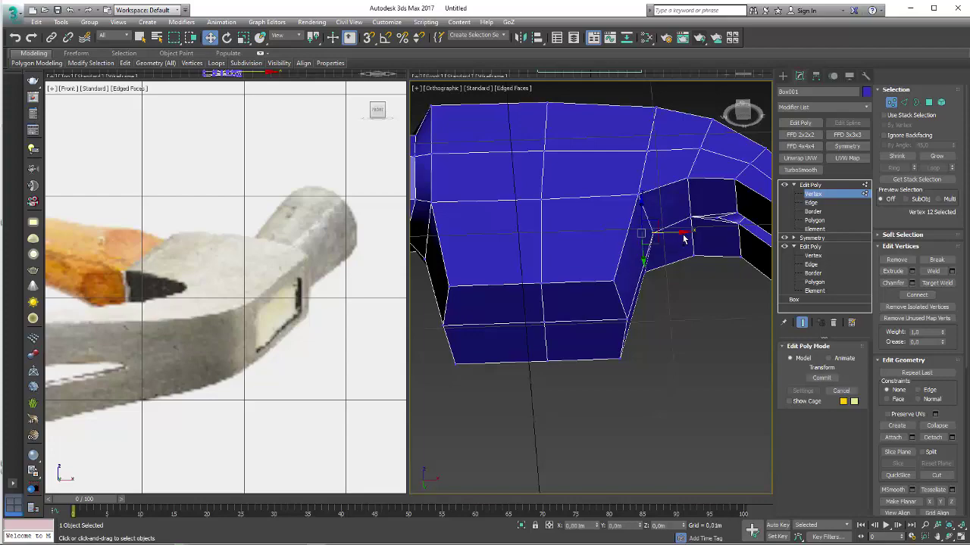
mouse_move(738, 231)
alt+middle_down()
mouse_move(697, 297)
mouse_move(703, 276)
mouse_move(665, 290)
mouse_move(664, 373)
mouse_move(584, 309)
mouse_move(613, 284)
mouse_move(608, 290)
mouse_move(617, 253)
alt+middle_up()
In wireframe view, select the lower-corner vertex, undoing a stray move, then exit Vertex level
key(F3)
click(615, 256)
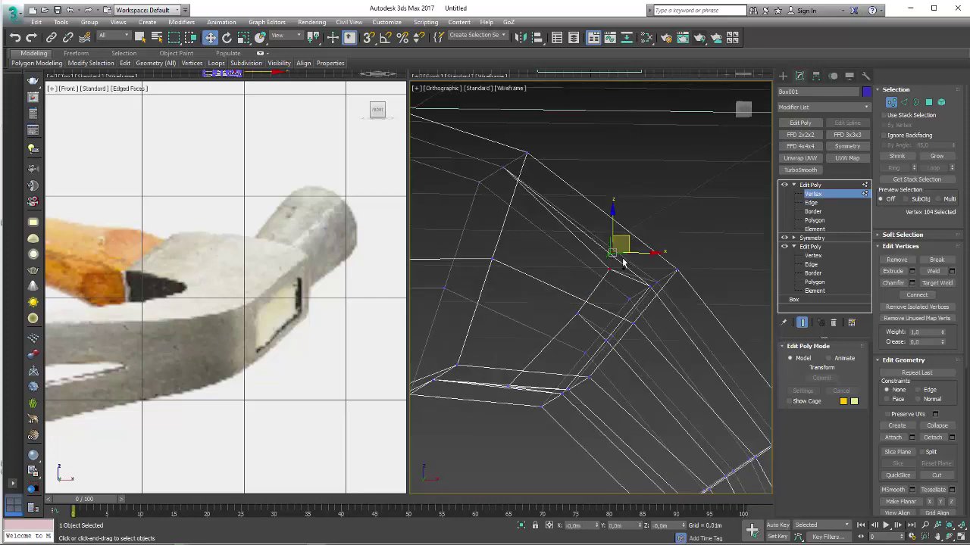
drag(626, 260, 618, 265)
key(ctrl+z)
click(509, 388)
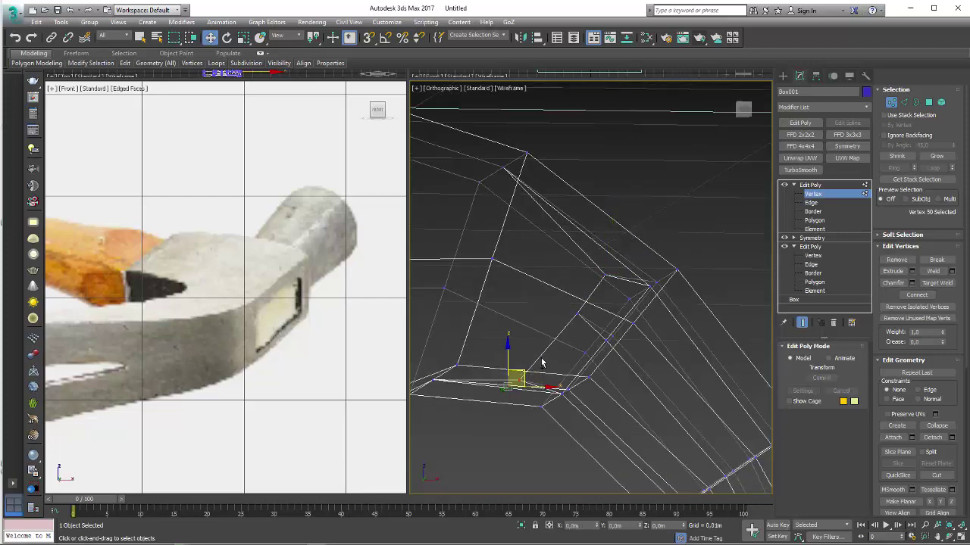
alt+middle_drag(544, 360, 621, 314)
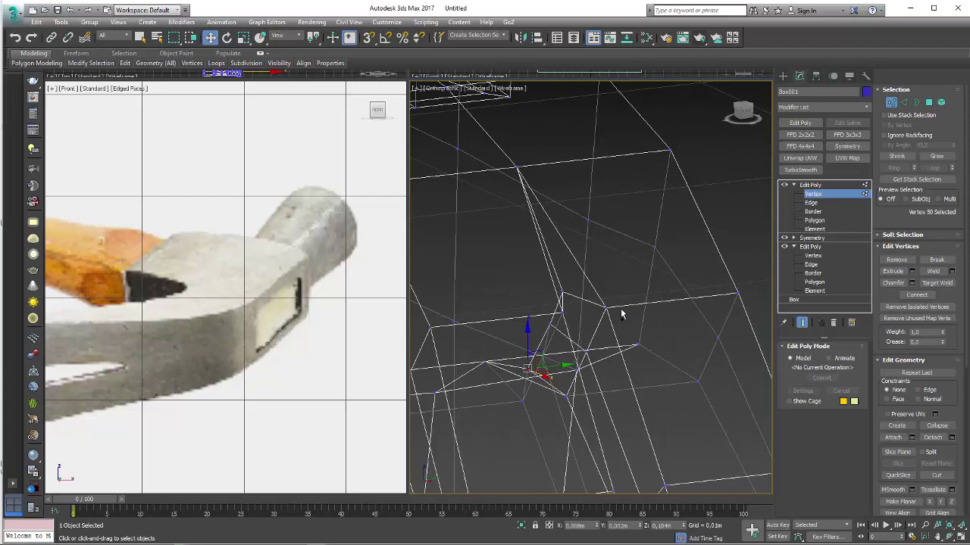
click(809, 185)
click(794, 186)
Return to shaded display and orbit and zoom out to frame the whole hammer head
key(F3)
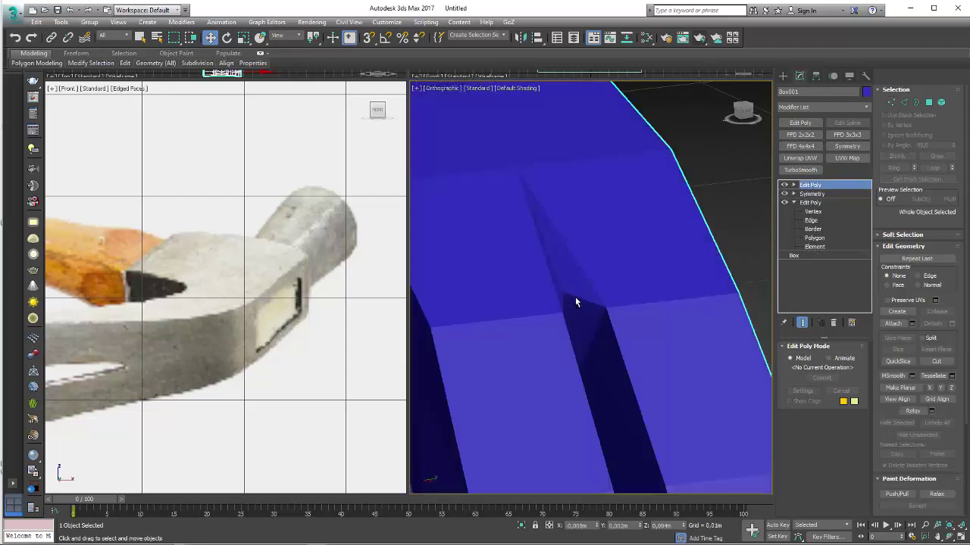
mouse_move(575, 297)
alt+middle_down()
mouse_move(604, 287)
mouse_move(586, 315)
mouse_move(742, 302)
mouse_move(675, 255)
mouse_move(675, 322)
mouse_move(584, 340)
mouse_move(649, 310)
mouse_move(610, 314)
mouse_move(654, 385)
mouse_move(608, 221)
alt+middle_up()
scroll(675, 321, up, 3)
scroll(675, 321, down, 3)
scroll(671, 336, up, 3)
scroll(670, 335, down, 1)
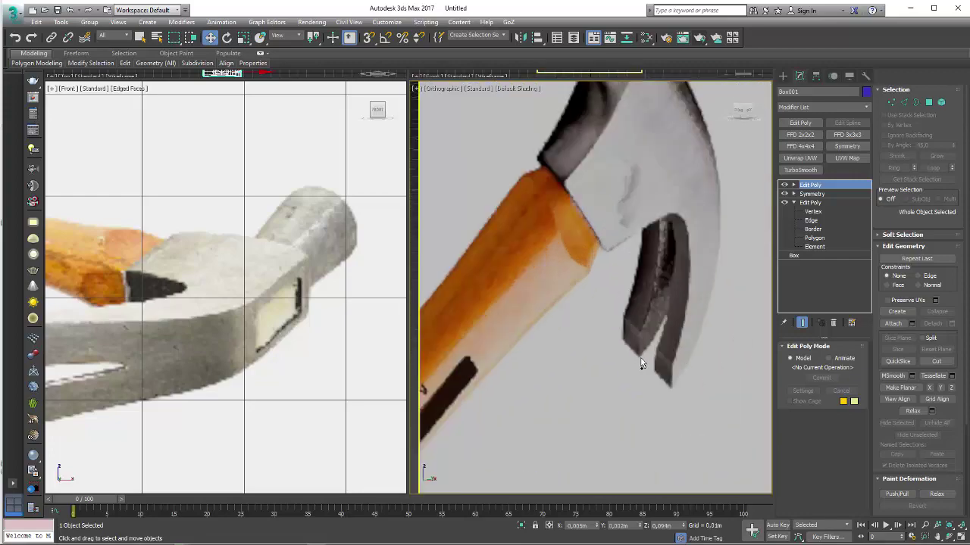
scroll(624, 417, down, 2)
scroll(596, 332, down, 2)
alt+middle_drag(596, 331, 595, 329)
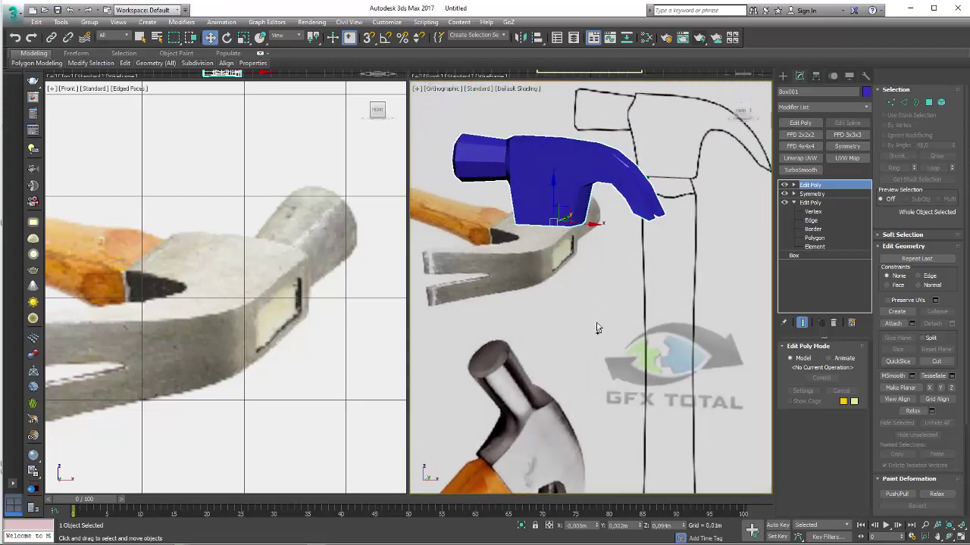
mouse_move(582, 251)
alt+middle_down()
mouse_move(563, 263)
mouse_move(656, 353)
mouse_move(643, 392)
mouse_move(569, 325)
mouse_move(648, 292)
alt+middle_up()
scroll(563, 263, up, 2)
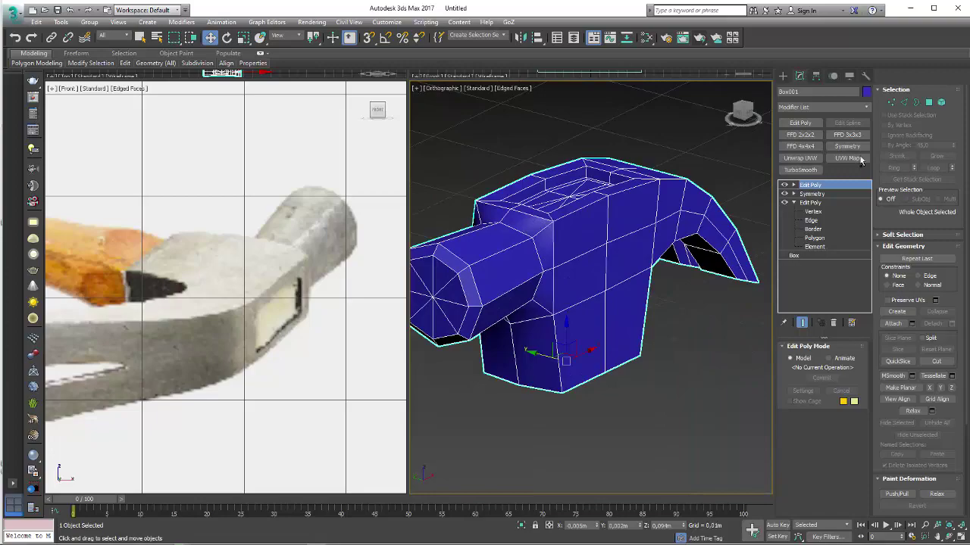
Preview a TurboSmooth at 3 iterations on the hammer head, then disable and delete it
click(800, 170)
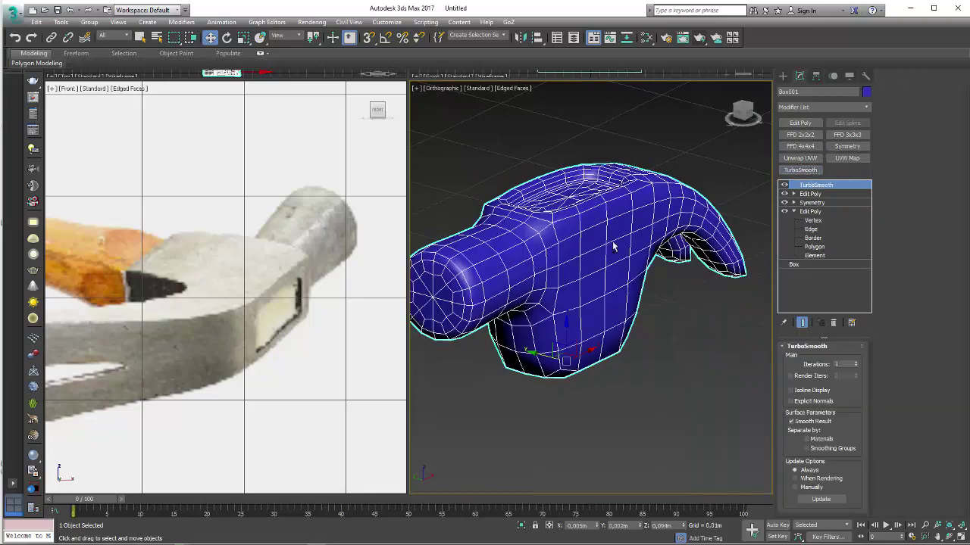
alt+middle_drag(623, 271, 659, 295)
click(856, 363)
click(856, 362)
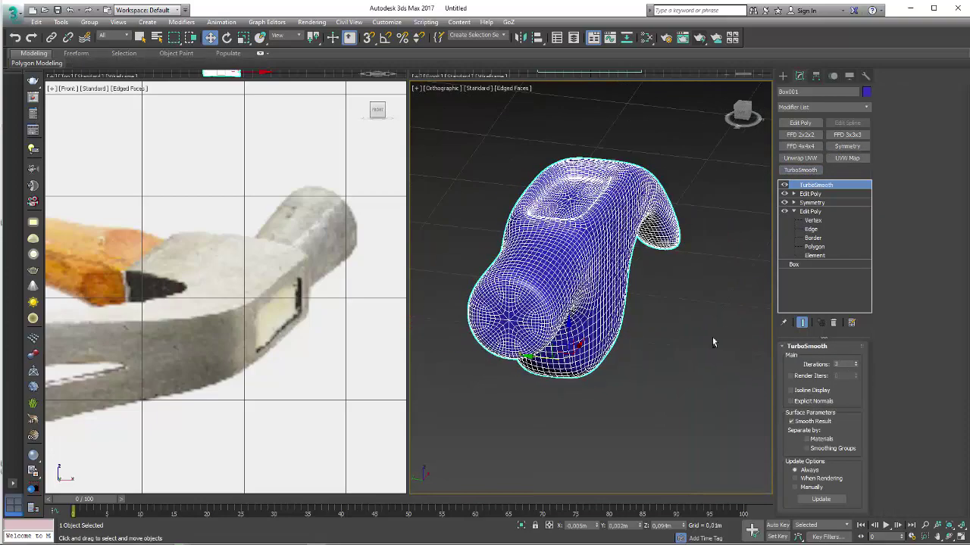
mouse_move(714, 340)
alt+middle_down()
mouse_move(520, 346)
mouse_move(491, 335)
mouse_move(546, 303)
alt+middle_up()
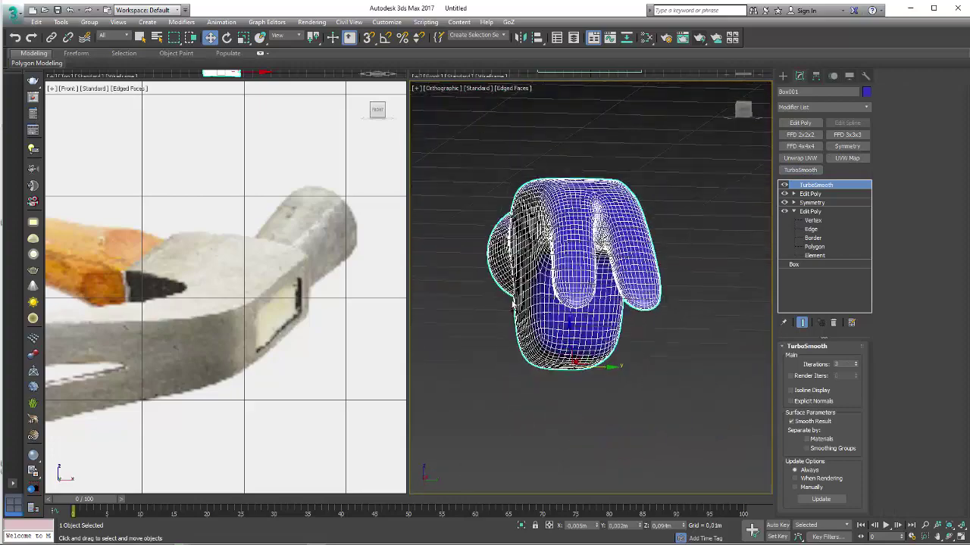
scroll(591, 250, up, 5)
alt+middle_drag(590, 250, 678, 184)
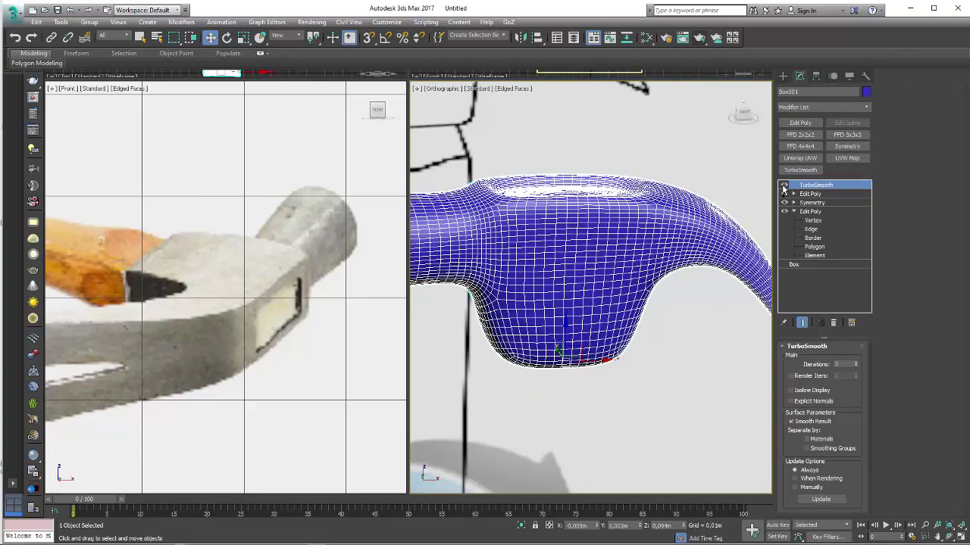
click(784, 185)
click(833, 323)
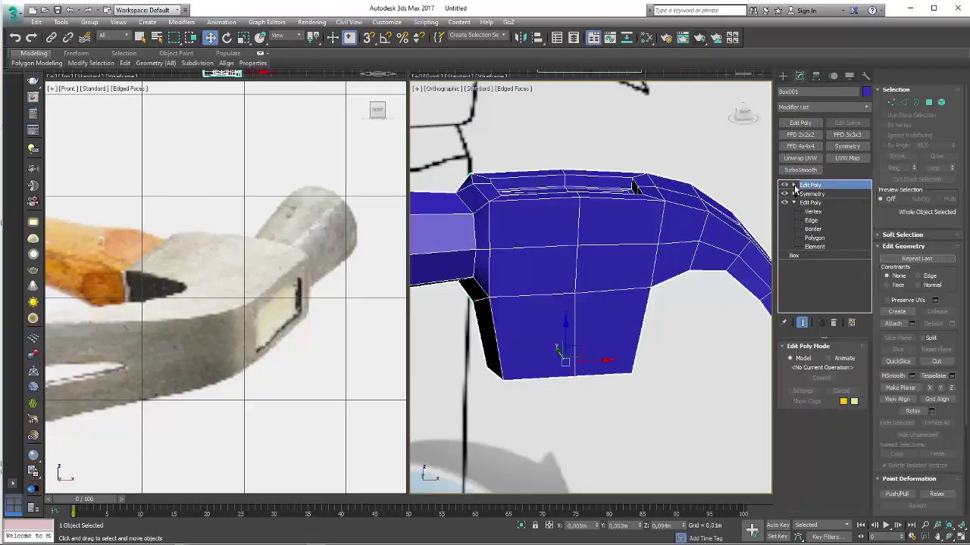
In Edge mode, select the top front edge plus the left vertical and bottom outline edges
key(2)
double_click(597, 202)
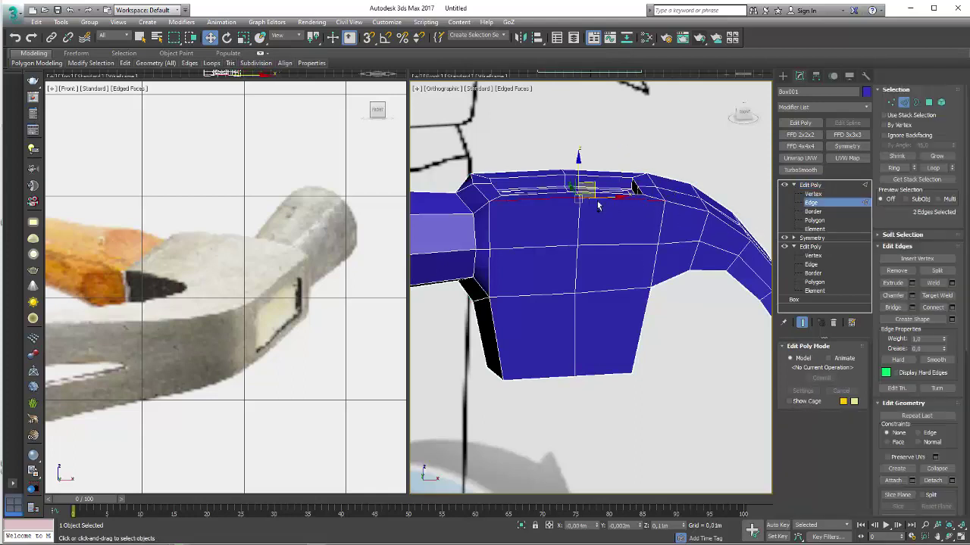
ctrl+click(487, 236)
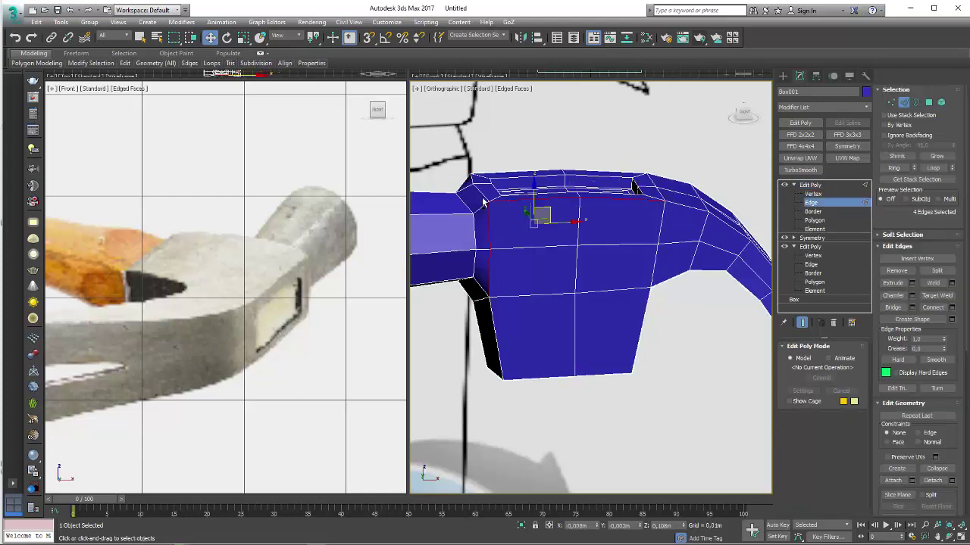
ctrl+click(488, 236)
ctrl+click(499, 358)
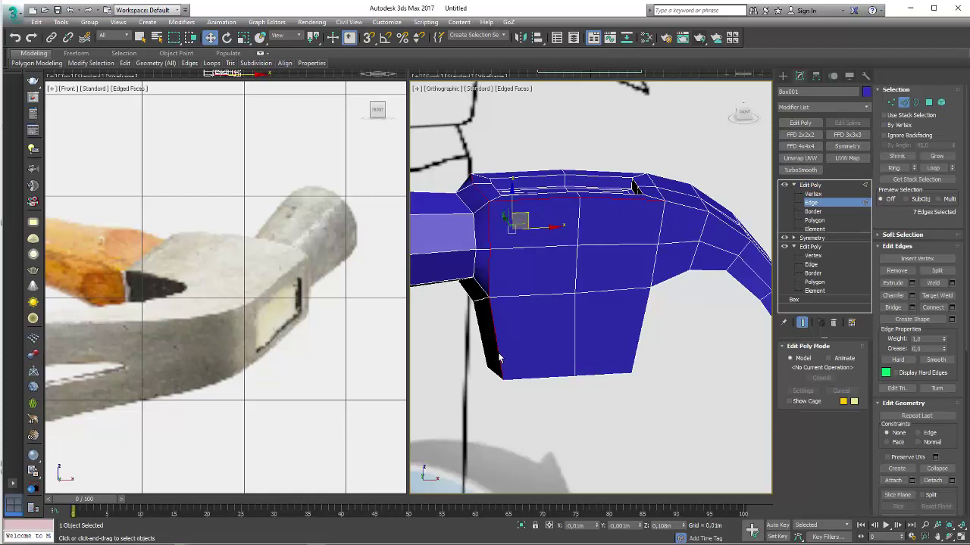
ctrl+click(636, 346)
ctrl+click(598, 379)
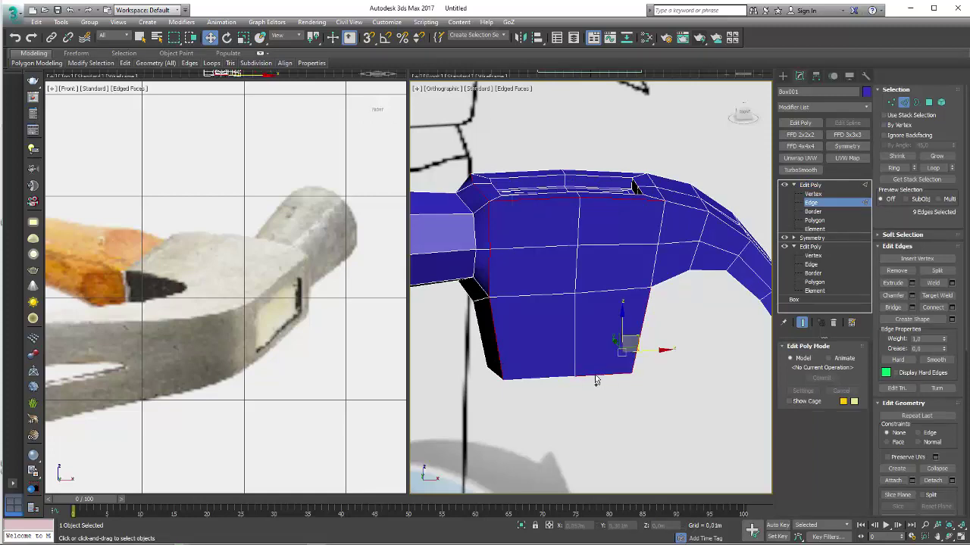
ctrl+click(555, 383)
alt+middle_drag(555, 382, 627, 370)
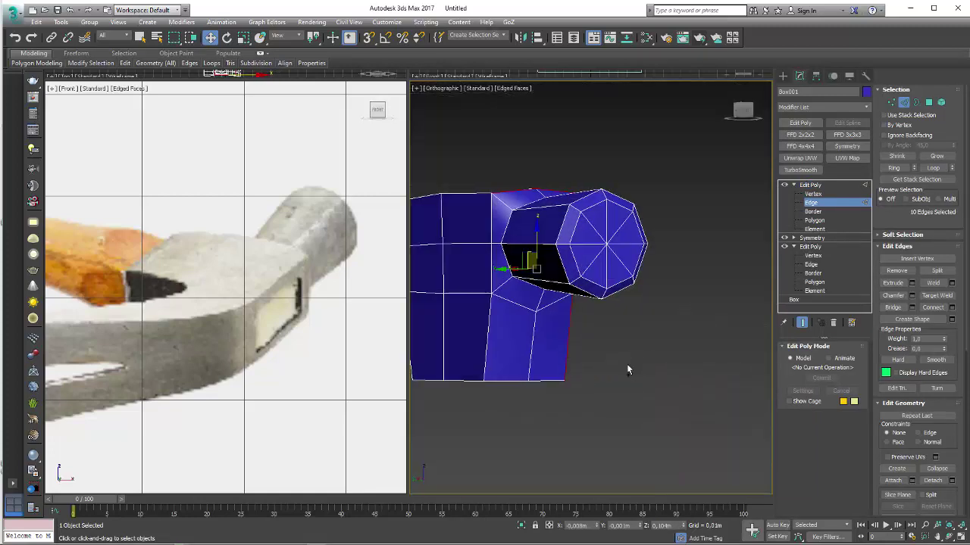
ctrl+click(543, 380)
ctrl+click(485, 373)
ctrl+click(476, 384)
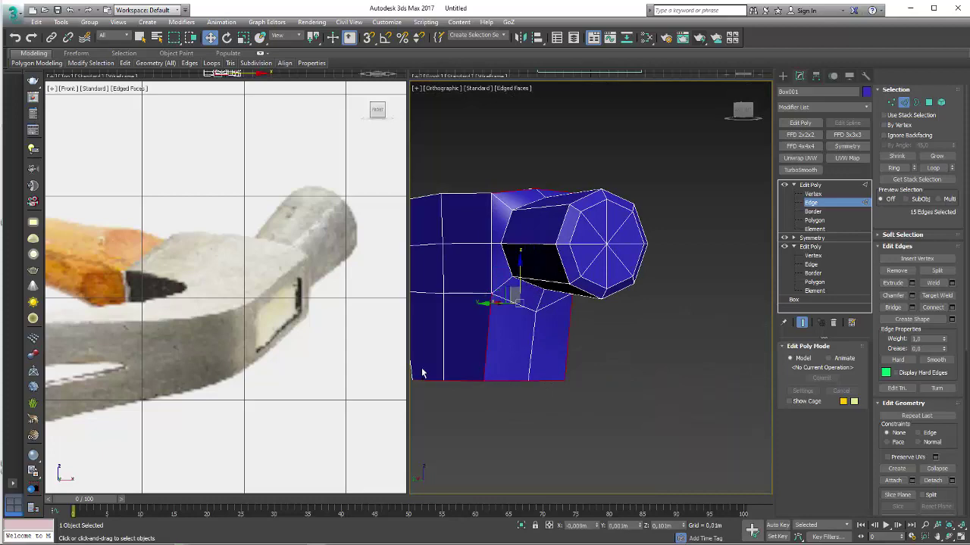
alt+middle_drag(475, 384, 564, 402)
ctrl+click(564, 401)
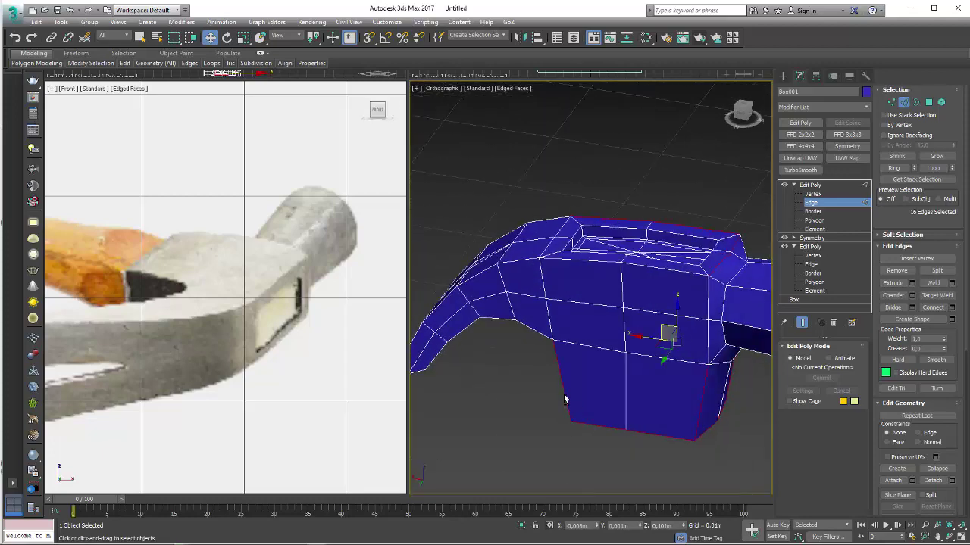
Add the curved edge loops, the top recess's inner loops and a side edge, totalling 46 edges
ctrl+double_click(518, 339)
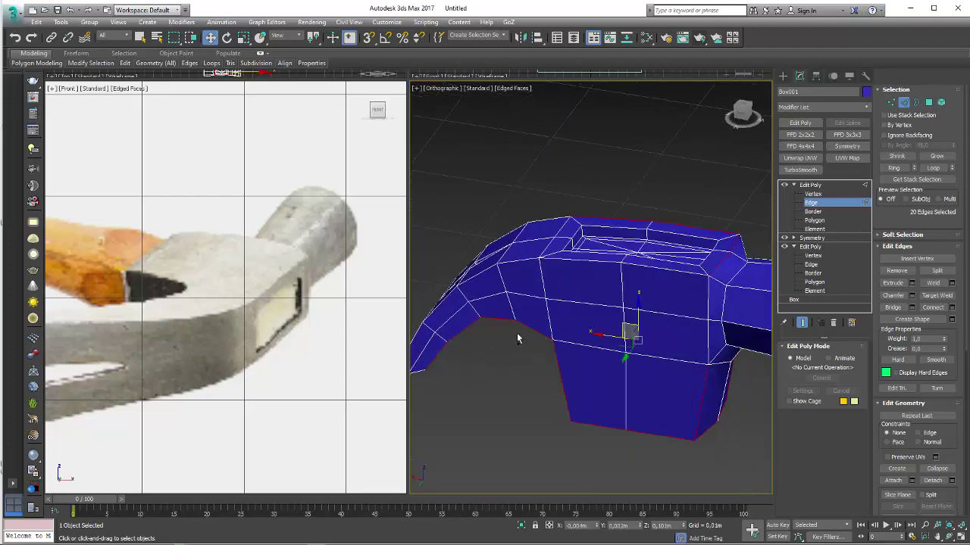
ctrl+double_click(490, 271)
ctrl+double_click(568, 267)
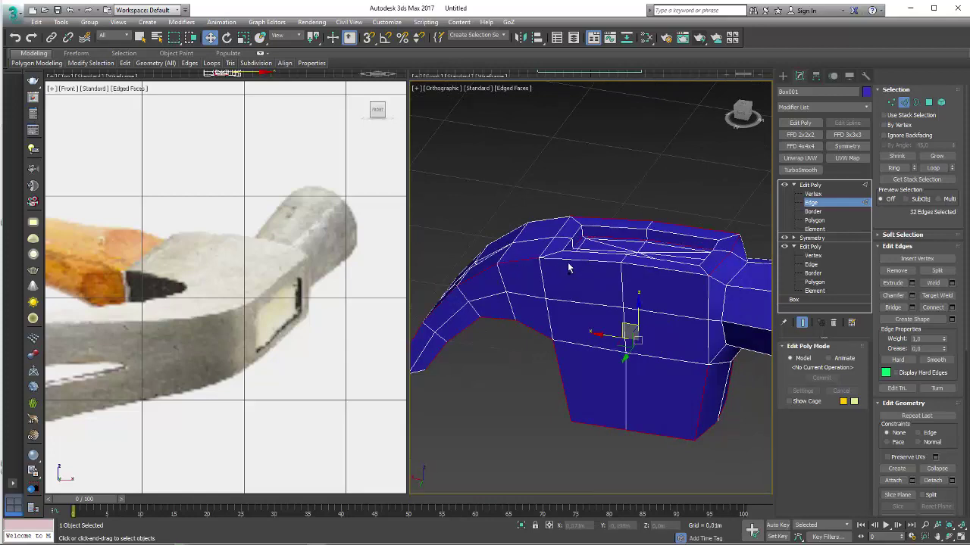
ctrl+double_click(581, 236)
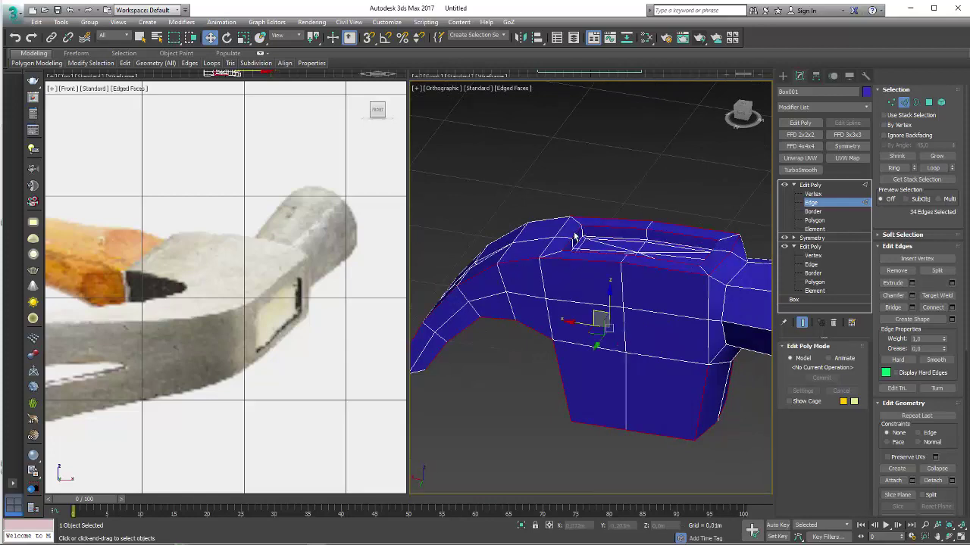
scroll(582, 236, up, 2)
scroll(587, 237, up, 2)
scroll(620, 235, down, 3)
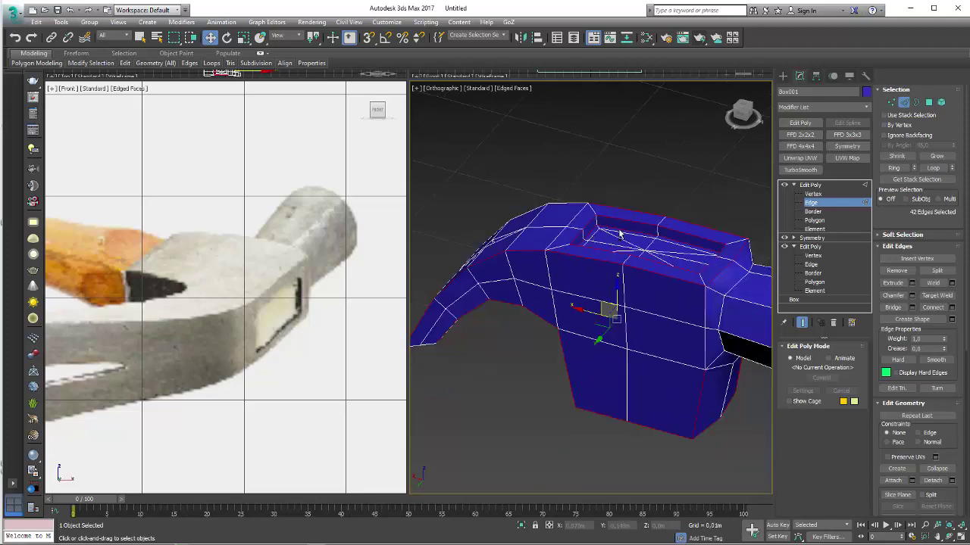
alt+middle_drag(620, 249, 642, 339)
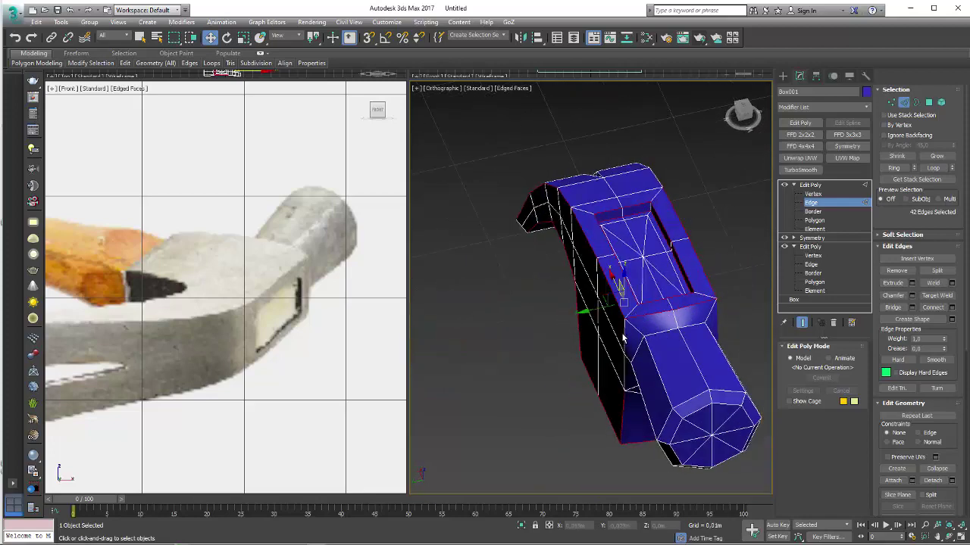
mouse_move(623, 338)
alt+middle_down()
mouse_move(606, 304)
mouse_move(575, 287)
alt+middle_up()
ctrl+click(653, 326)
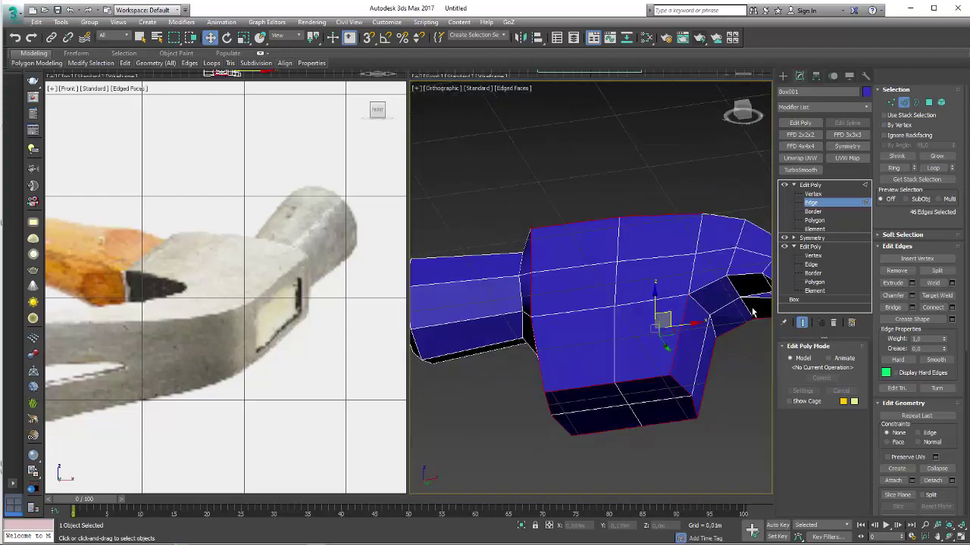
mouse_move(653, 326)
alt+middle_down()
mouse_move(589, 220)
mouse_move(656, 302)
mouse_move(651, 241)
alt+middle_up()
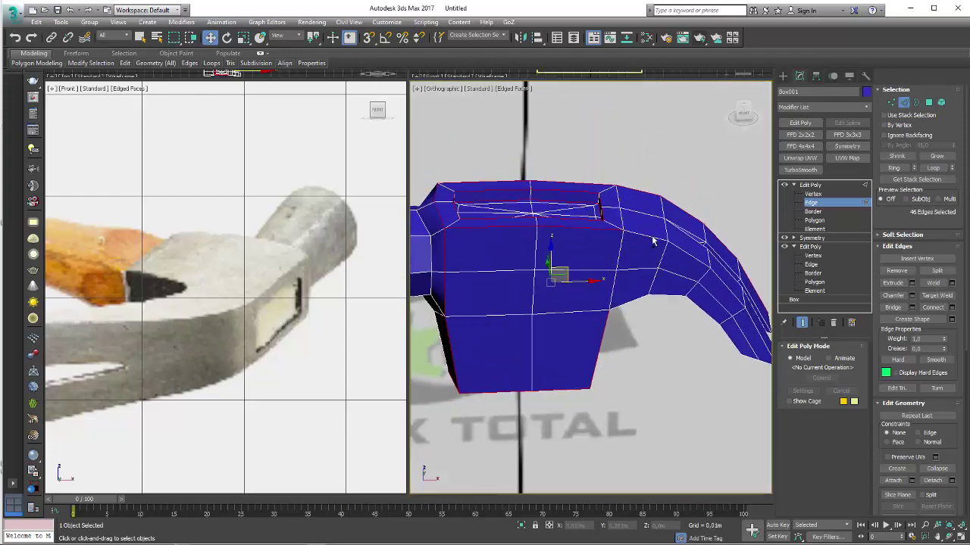
Add outline and claw edges down to the claw tip and along the right claw arm
ctrl+click(651, 240)
ctrl+click(648, 261)
ctrl+click(645, 308)
ctrl+click(650, 301)
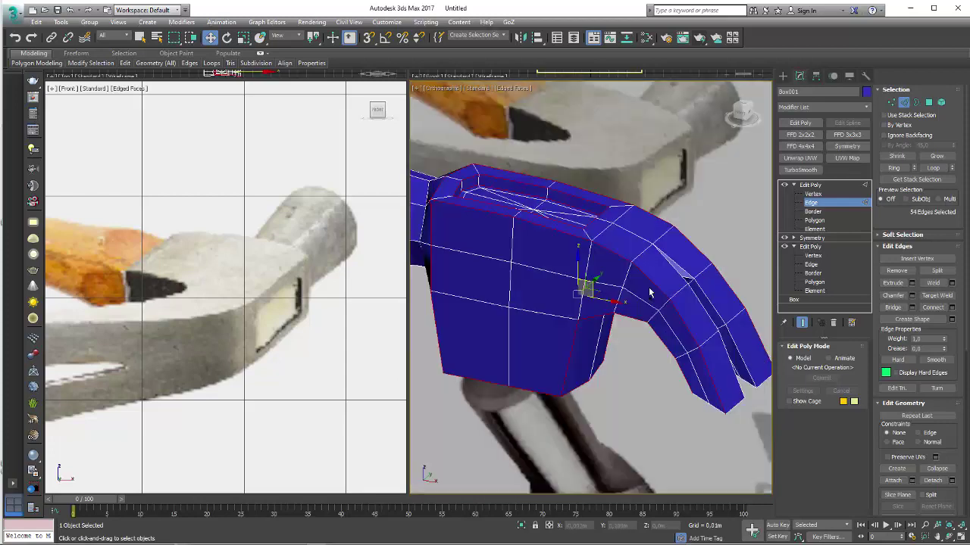
alt+middle_drag(650, 301, 659, 322)
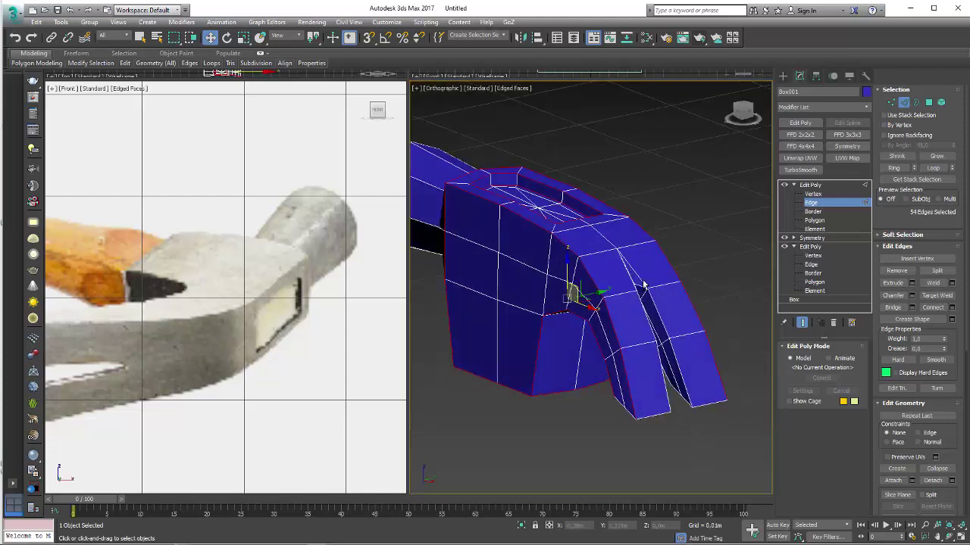
ctrl+click(650, 333)
ctrl+click(650, 454)
ctrl+click(653, 469)
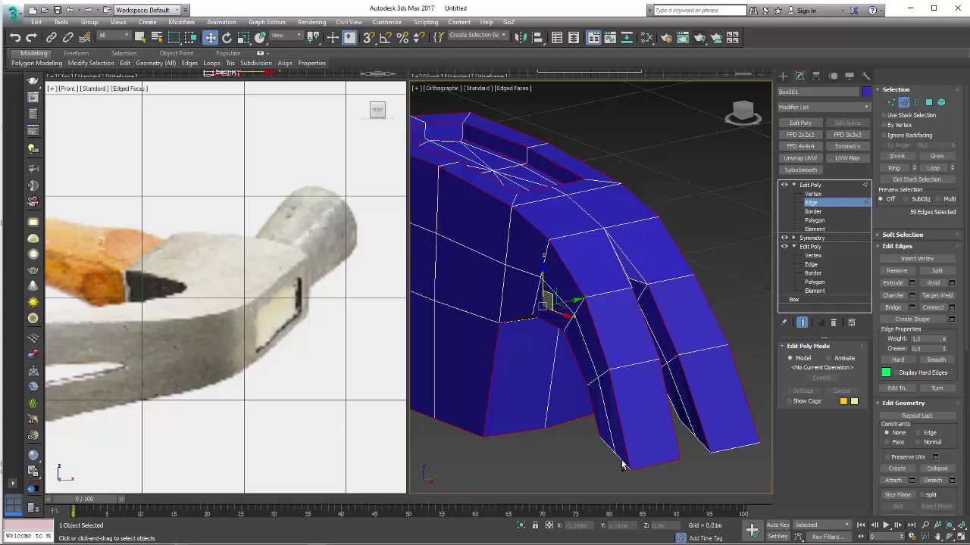
ctrl+click(623, 465)
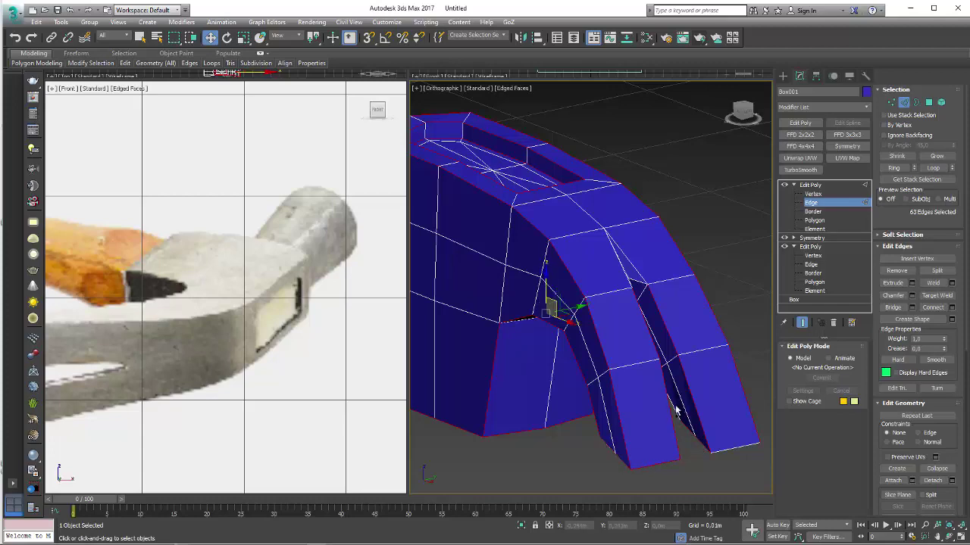
mouse_move(672, 411)
alt+middle_down()
mouse_move(612, 357)
mouse_move(468, 394)
alt+middle_up()
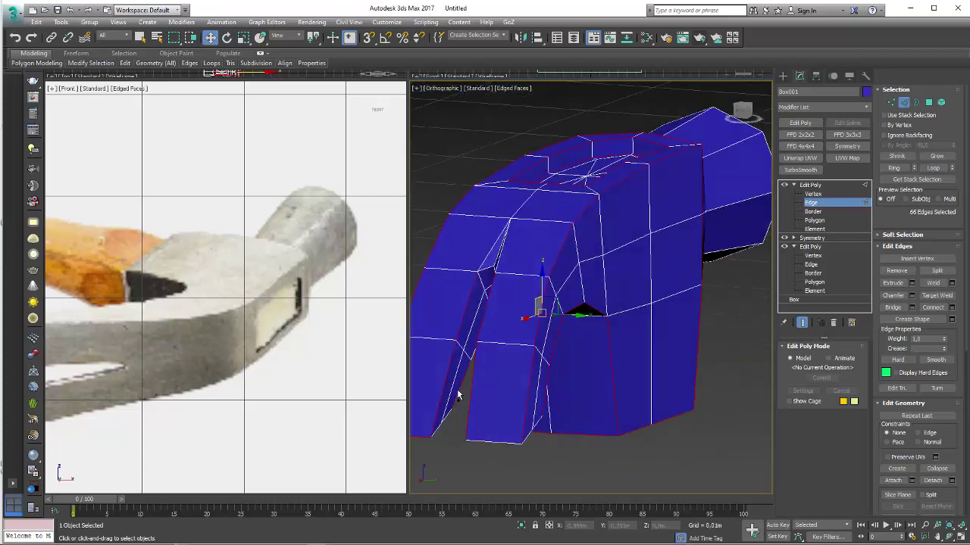
ctrl+click(447, 422)
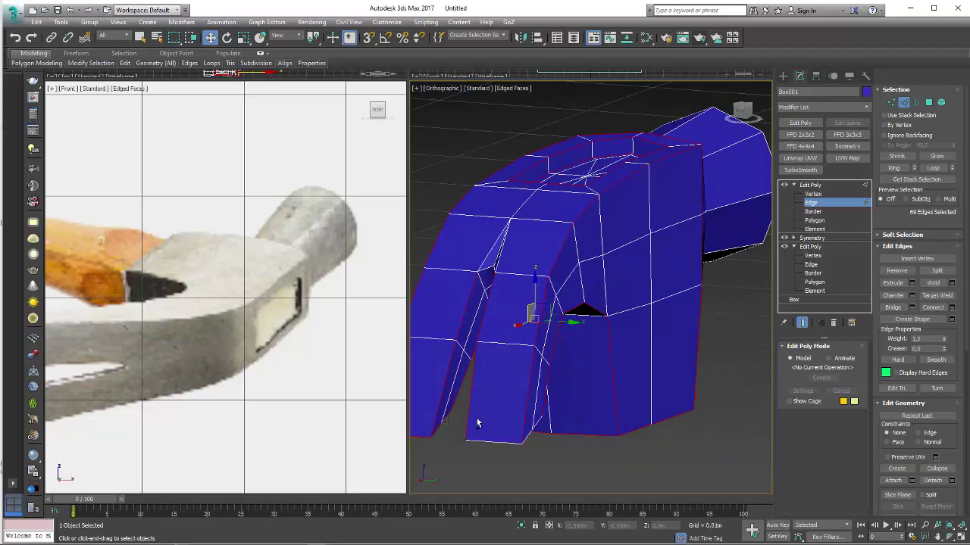
mouse_move(438, 412)
alt+middle_down()
mouse_move(627, 416)
mouse_move(590, 423)
mouse_move(573, 391)
mouse_move(632, 186)
mouse_move(682, 227)
alt+middle_up()
ctrl+click(581, 417)
ctrl+click(561, 422)
ctrl+click(591, 219)
View the claw notch from above and add one more hard edge, reaching 86 edges
scroll(681, 182, up, 4)
scroll(681, 172, up, 2)
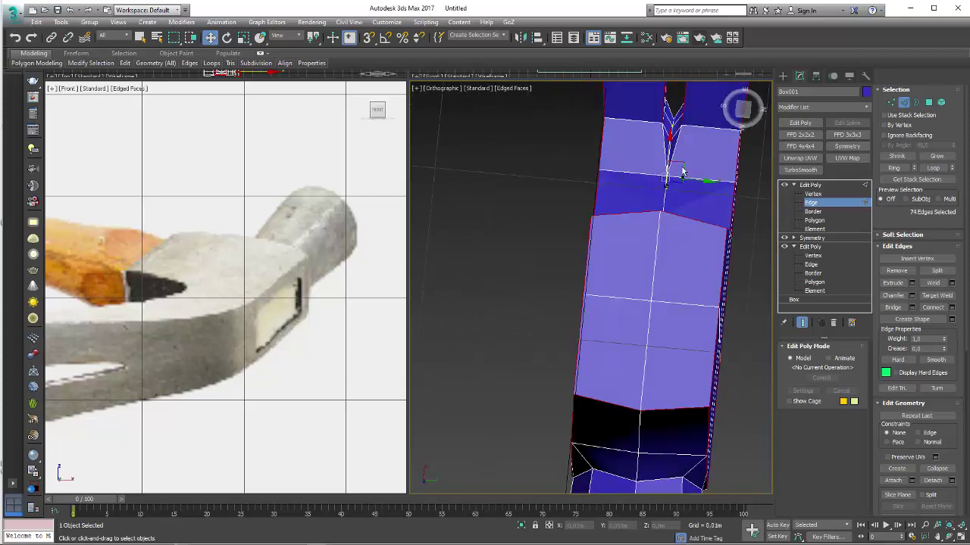
middle_drag(681, 172, 663, 294)
scroll(640, 296, up, 1)
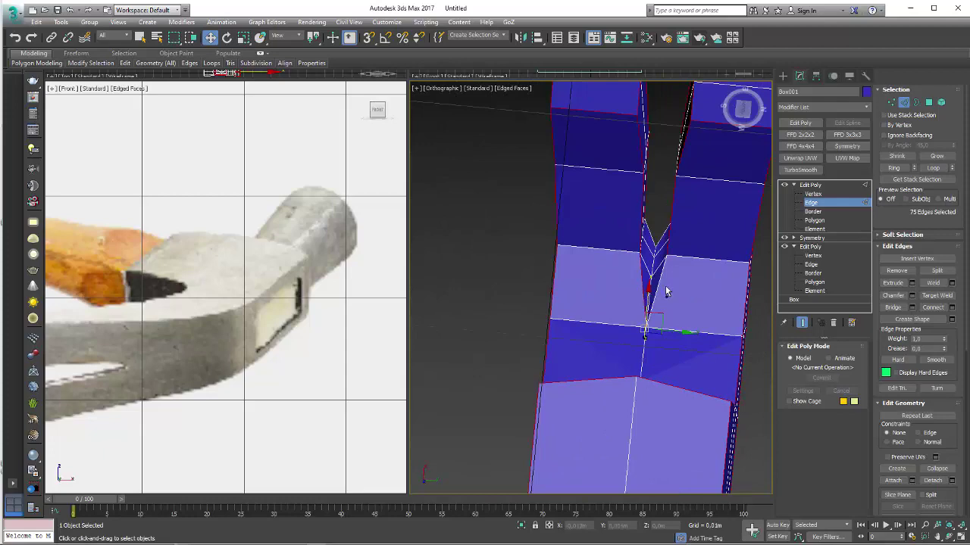
scroll(659, 285, down, 4)
alt+middle_drag(675, 234, 675, 314)
scroll(666, 330, up, 3)
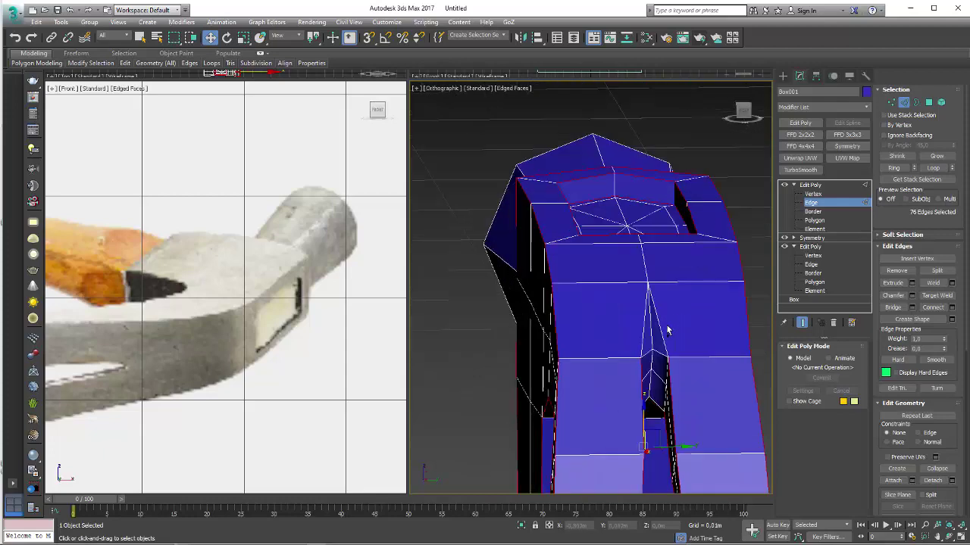
ctrl+click(644, 336)
scroll(645, 335, down, 3)
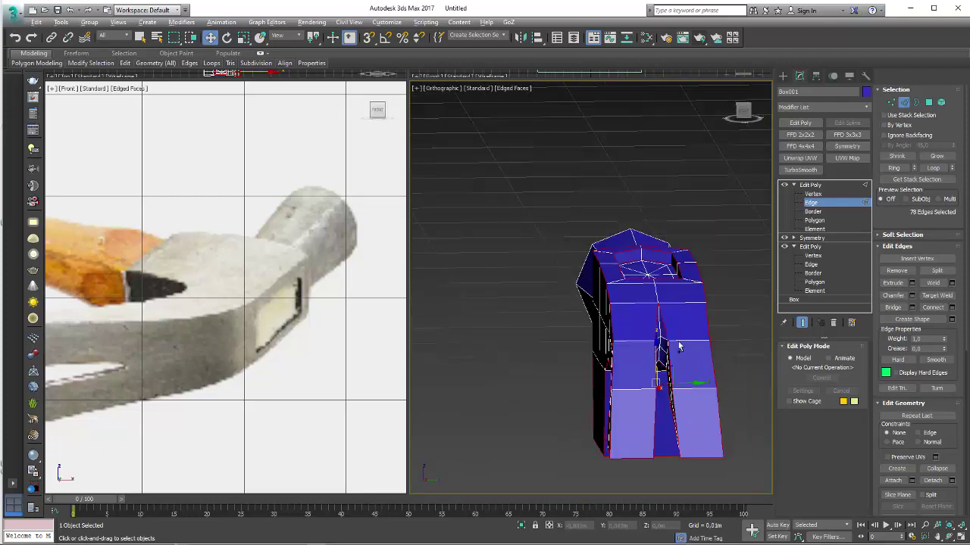
scroll(618, 309, up, 3)
mouse_move(677, 342)
alt+middle_down()
mouse_move(617, 309)
mouse_move(603, 260)
mouse_move(697, 325)
mouse_move(730, 333)
mouse_move(659, 341)
mouse_move(530, 311)
mouse_move(475, 312)
mouse_move(547, 282)
alt+middle_up()
scroll(731, 333, down, 3)
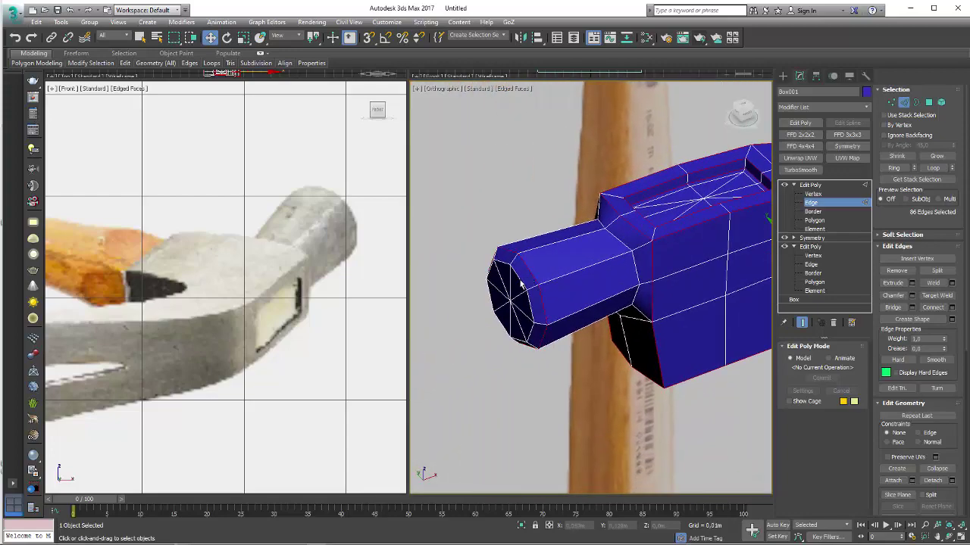
Restore the previous view and step up to the top Edit Poly's object level
key(shift+z)
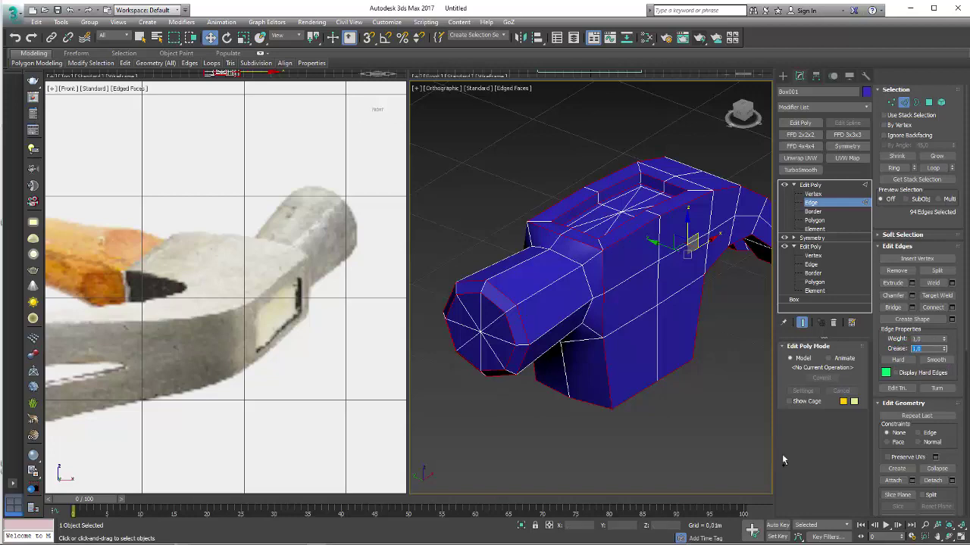
alt+middle_drag(621, 335, 634, 327)
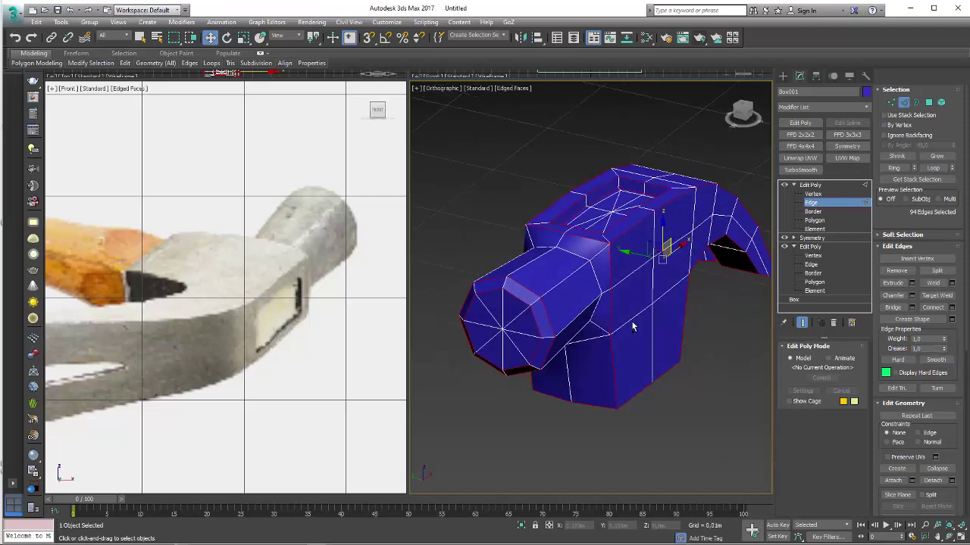
click(812, 184)
Add TurboSmooth at 3 iterations and inspect the smoothed head with edged faces toggled
click(802, 170)
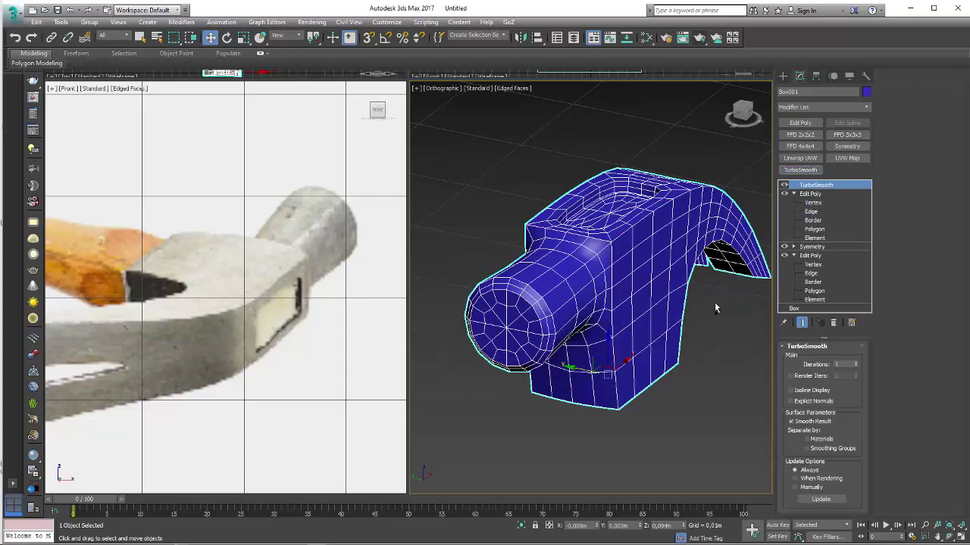
click(857, 362)
click(857, 362)
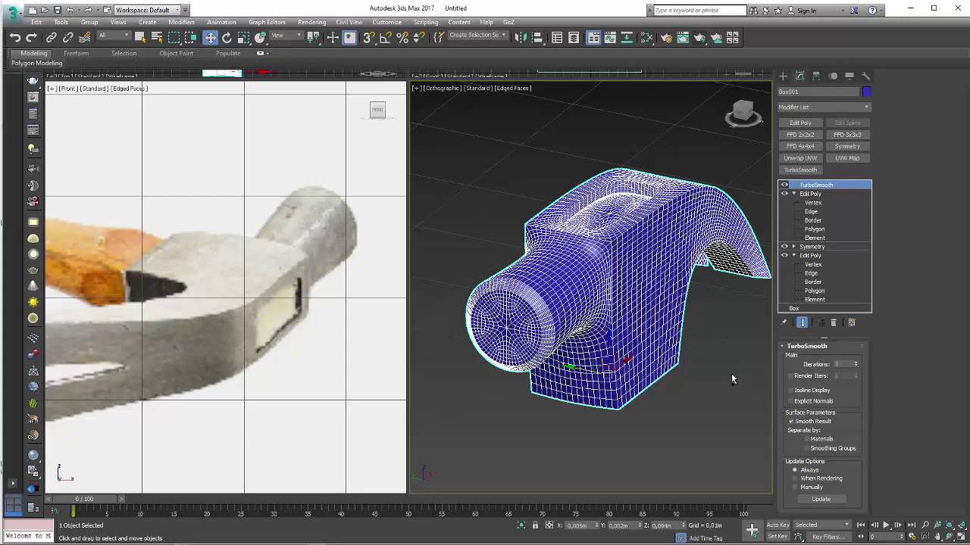
key(F4)
mouse_move(720, 362)
alt+middle_down()
mouse_move(557, 365)
mouse_move(543, 383)
mouse_move(552, 424)
mouse_move(611, 439)
mouse_move(695, 377)
mouse_move(615, 307)
alt+middle_up()
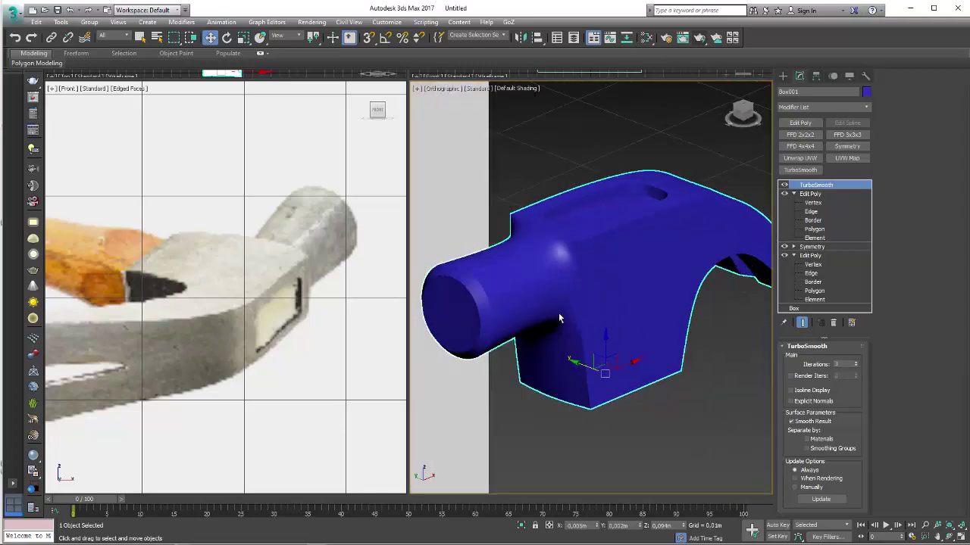
key(F4)
scroll(485, 292, up, 1)
scroll(520, 281, up, 3)
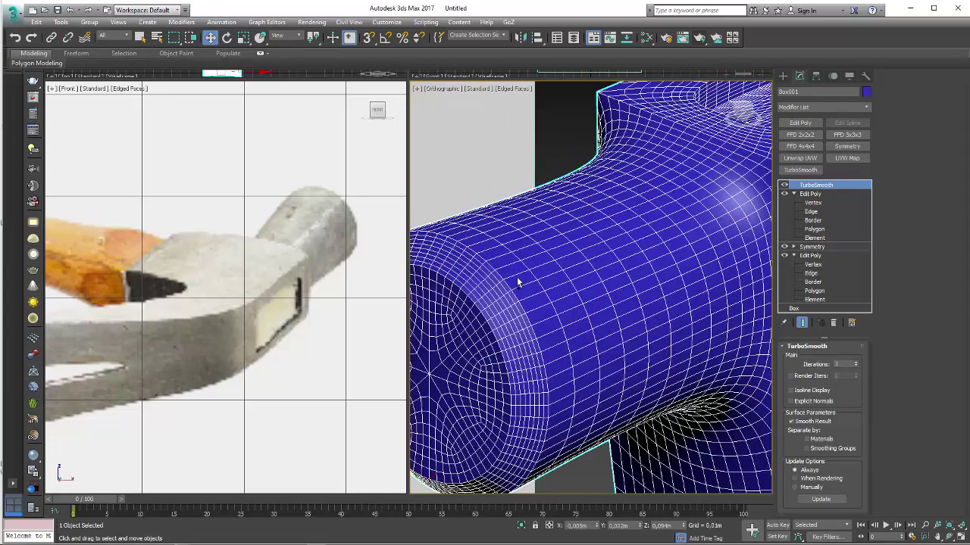
scroll(515, 280, down, 4)
scroll(495, 272, up, 3)
scroll(484, 265, up, 2)
scroll(478, 262, down, 1)
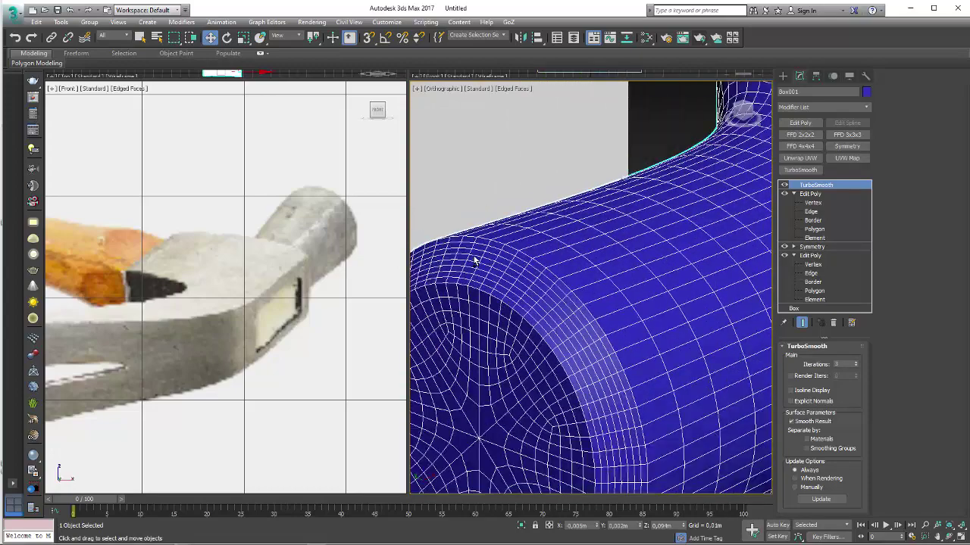
scroll(530, 261, down, 2)
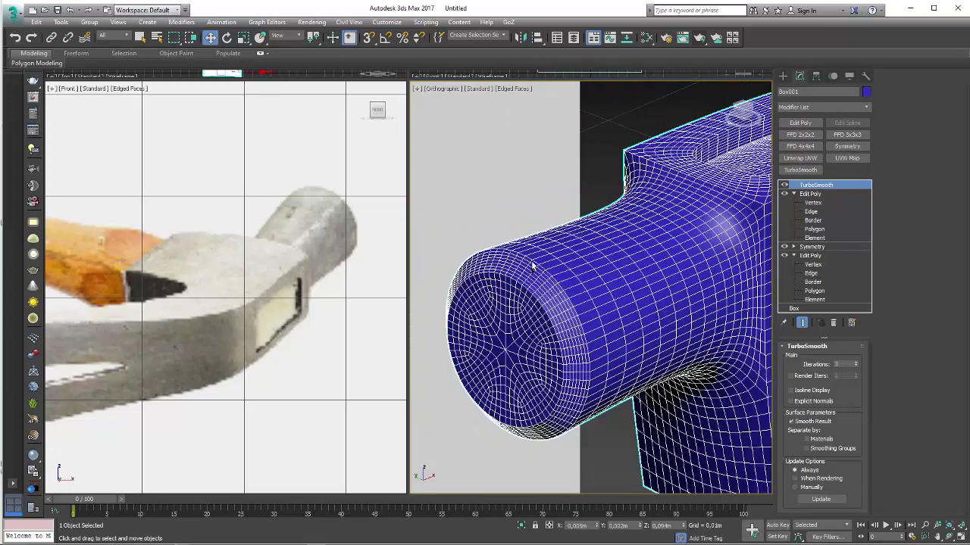
scroll(628, 261, down, 3)
scroll(655, 286, up, 2)
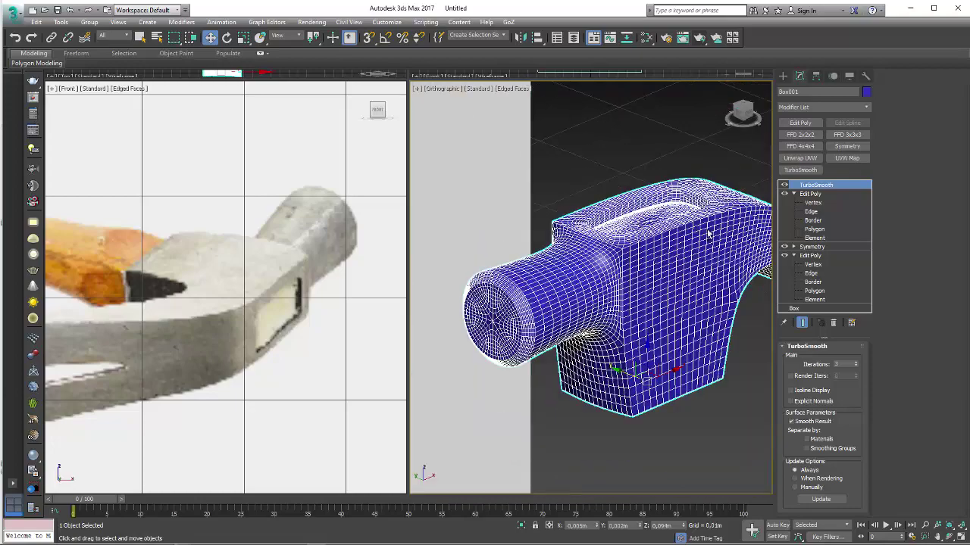
scroll(636, 274, up, 1)
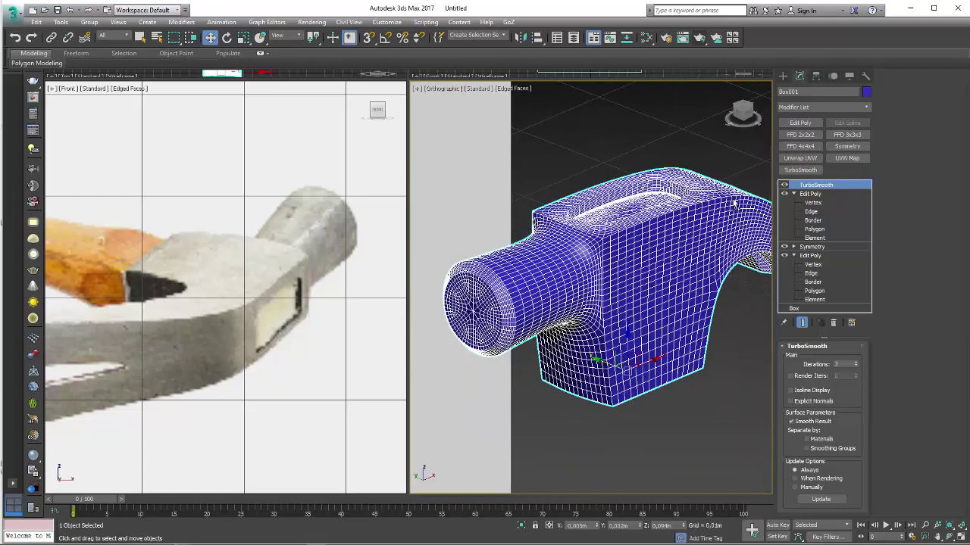
scroll(734, 202, up, 1)
scroll(762, 258, down, 1)
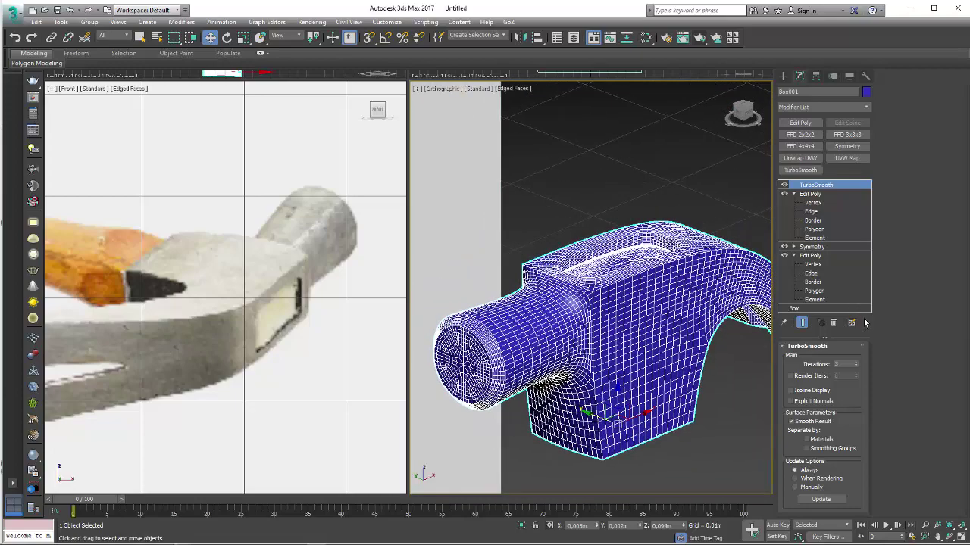
Drop the first TurboSmooth to 2 iterations and add a second TurboSmooth above it
click(856, 368)
click(857, 369)
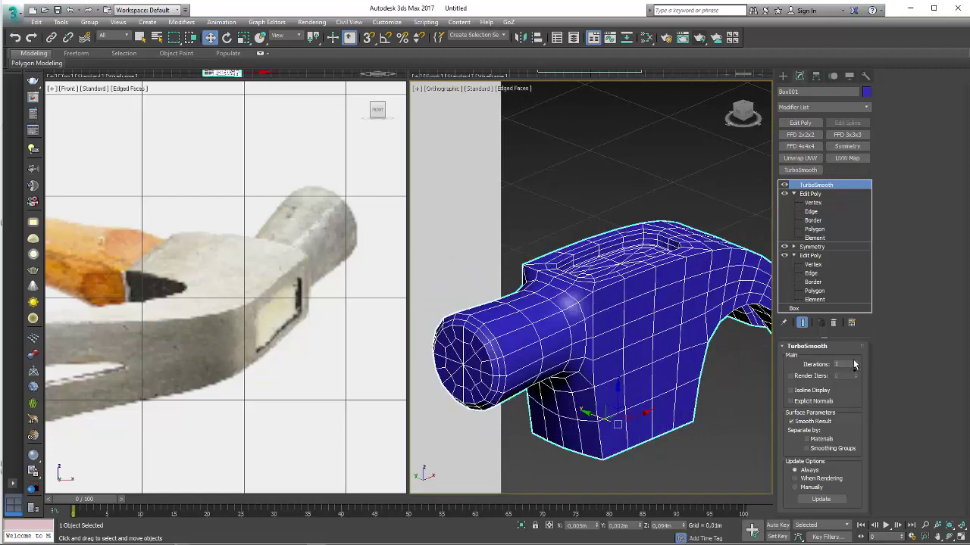
click(857, 366)
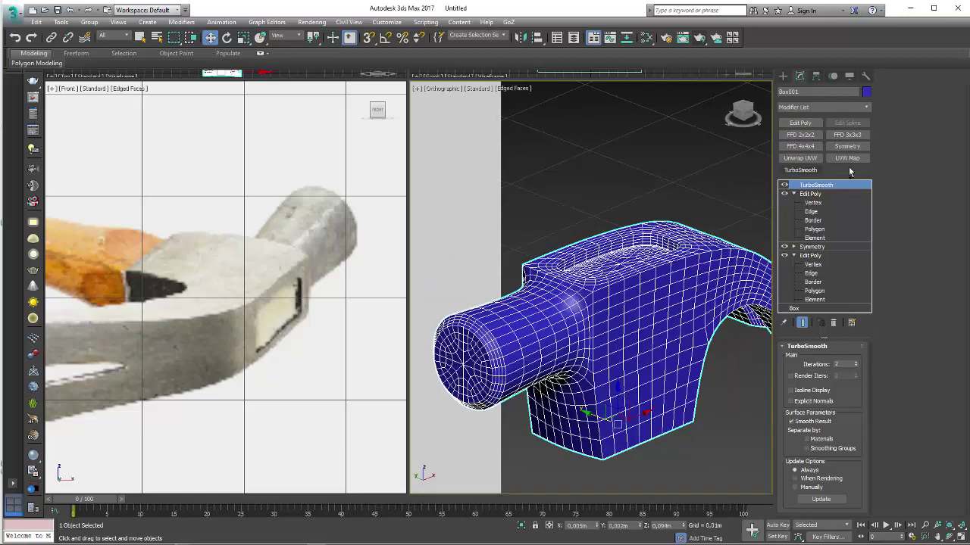
click(799, 170)
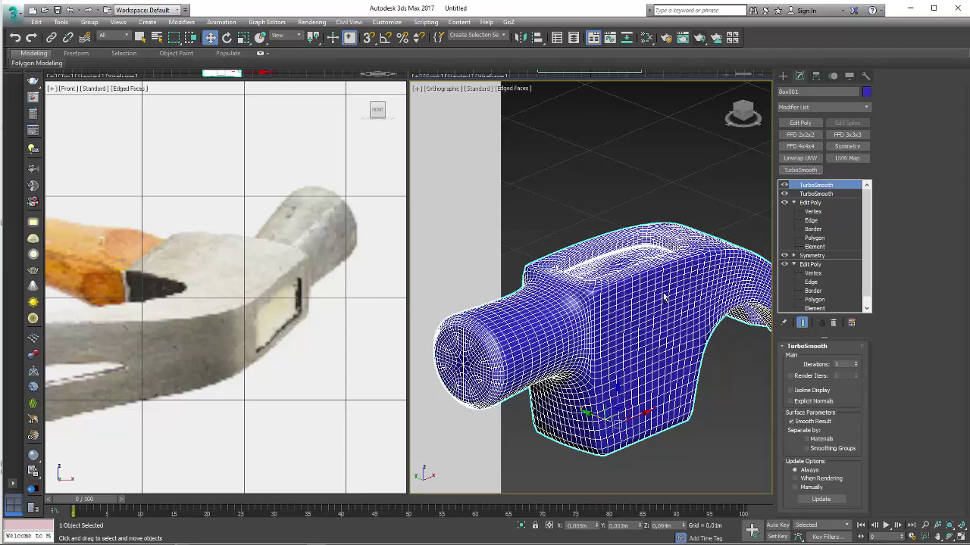
Set the second TurboSmooth's Iterations to 2
key(F4)
mouse_move(657, 280)
alt+middle_down()
mouse_move(677, 275)
mouse_move(671, 252)
alt+middle_up()
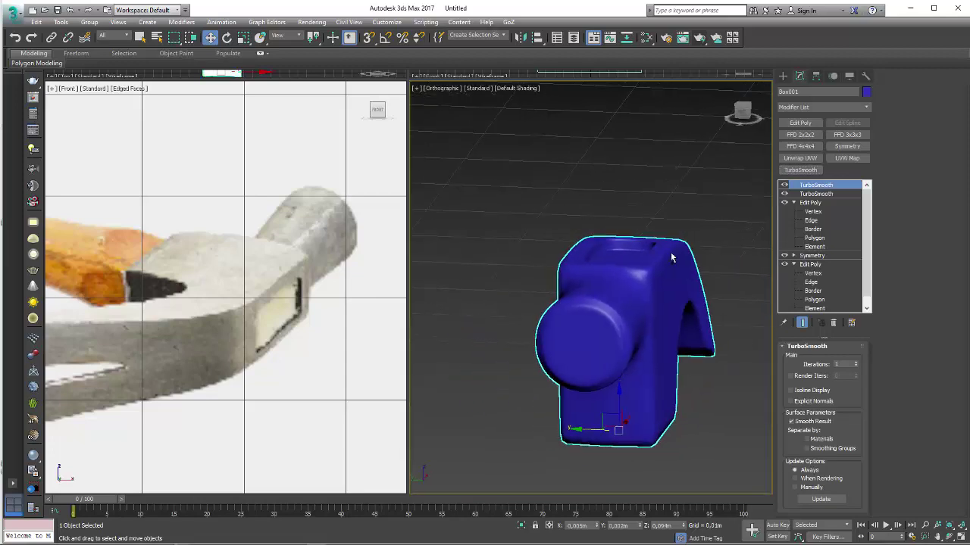
scroll(671, 252, up, 5)
key(F4)
scroll(665, 250, up, 3)
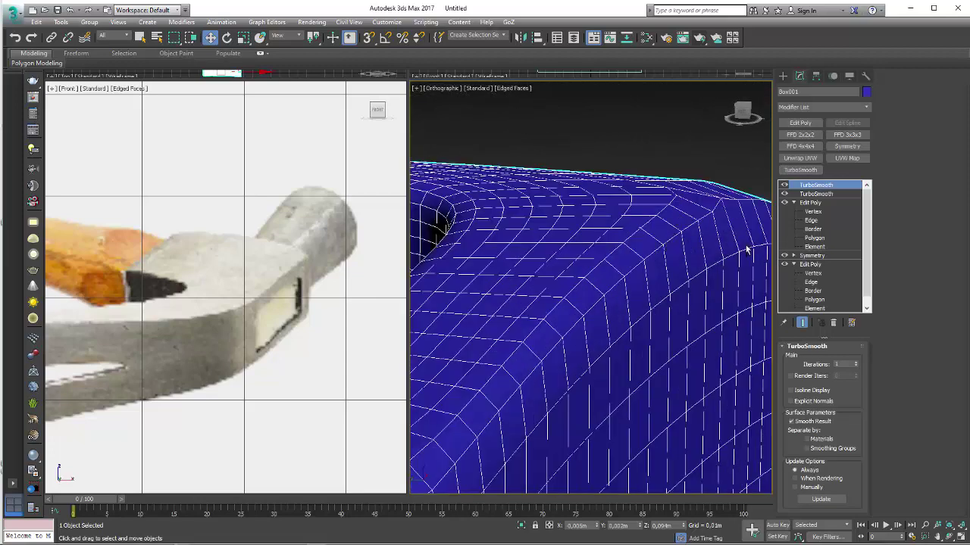
click(856, 364)
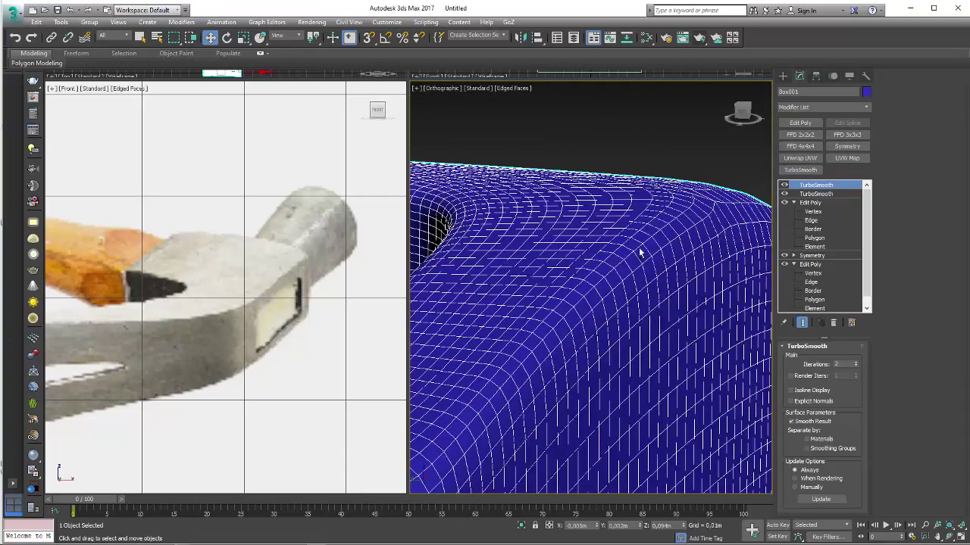
Hide the wireframe and orbit the hammer head to check the smooth shading from several angles
scroll(667, 262, down, 3)
scroll(667, 227, down, 3)
alt+middle_drag(650, 271, 629, 303)
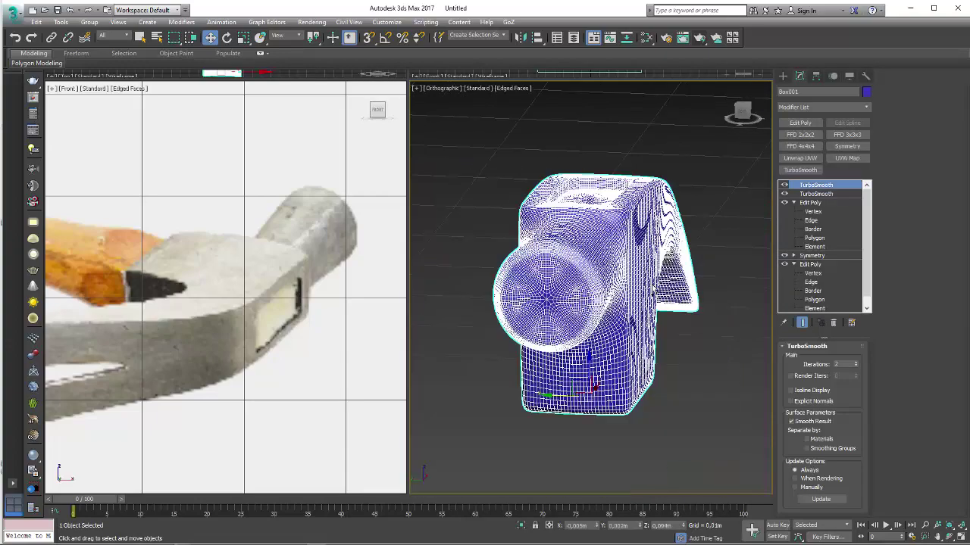
scroll(616, 339, up, 4)
key(F4)
scroll(621, 339, down, 2)
mouse_move(628, 339)
alt+middle_down()
mouse_move(522, 326)
mouse_move(498, 342)
mouse_move(564, 392)
mouse_move(595, 363)
mouse_move(606, 235)
mouse_move(576, 258)
alt+middle_up()
scroll(497, 342, up, 3)
scroll(564, 392, down, 4)
scroll(595, 364, up, 3)
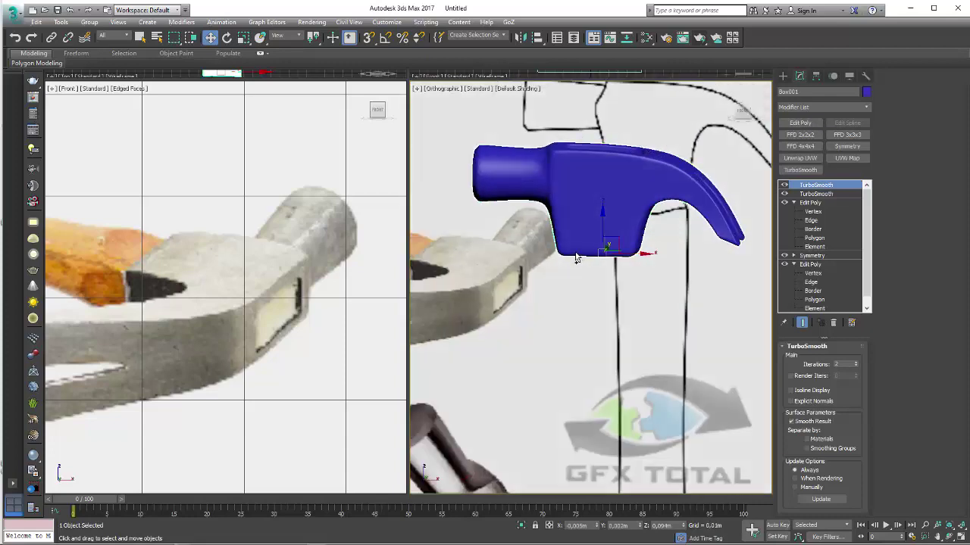
Switch to the Front view and zoom out to compare the head with the front reference image
key(f)
scroll(595, 318, down, 3)
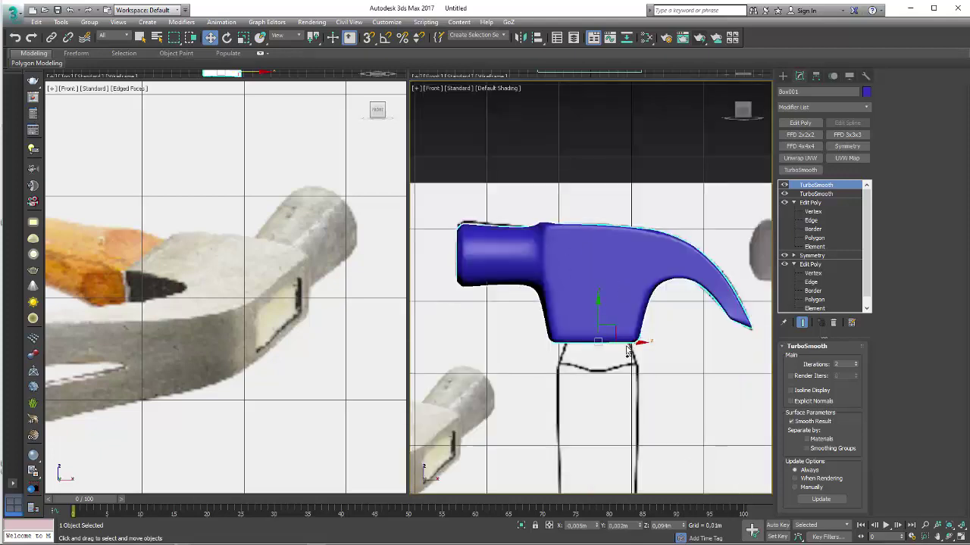
scroll(609, 203, down, 4)
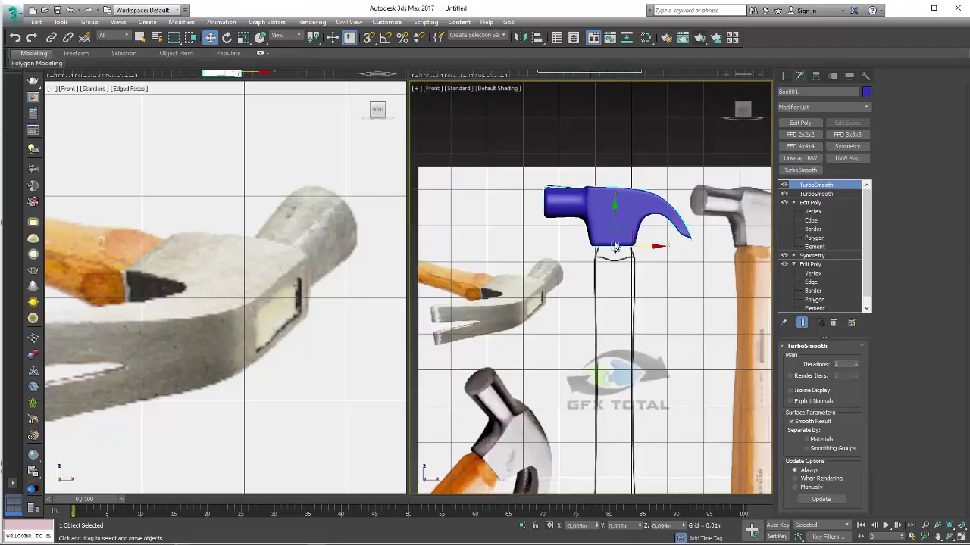
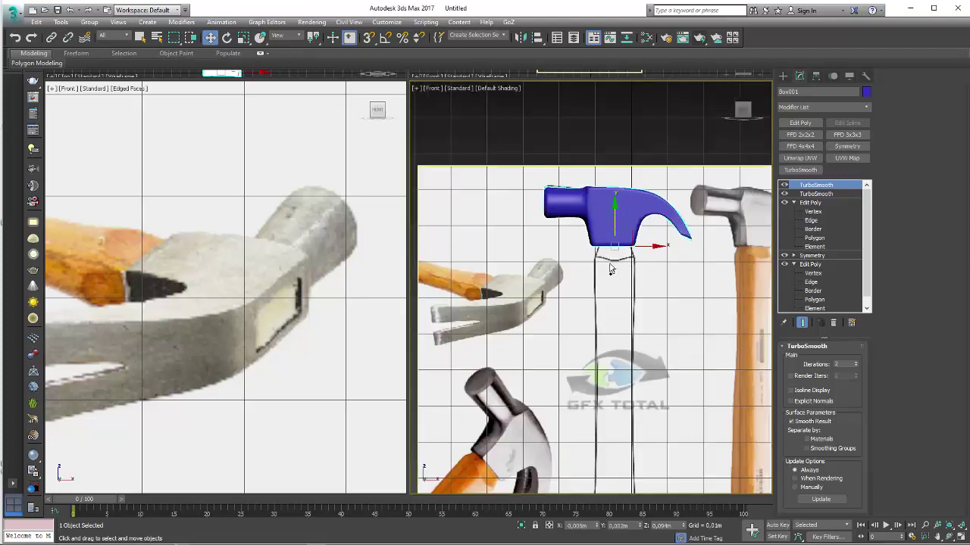
Shift-drag a copy of the hammer head below the original
scroll(611, 269, up, 5)
scroll(637, 271, up, 3)
alt+middle_drag(637, 271, 648, 240)
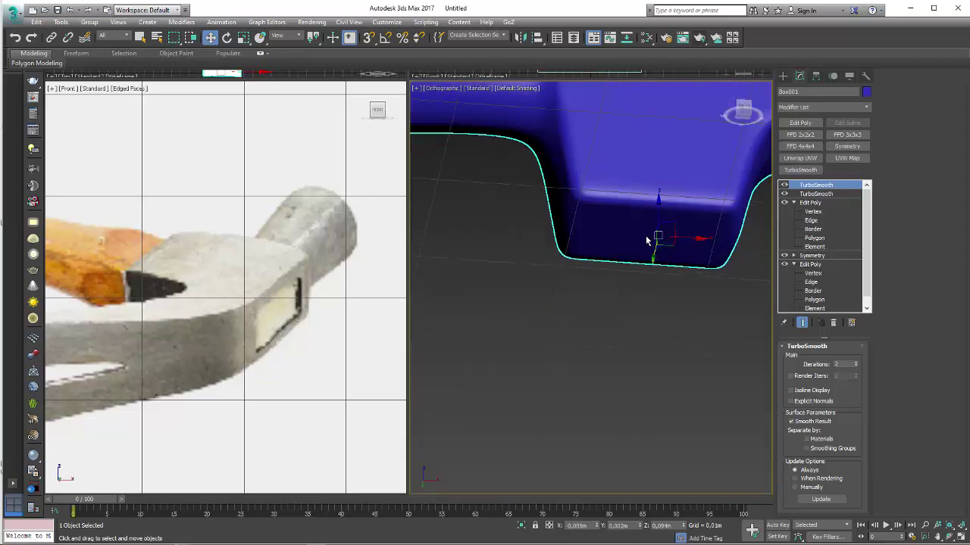
scroll(646, 224, down, 5)
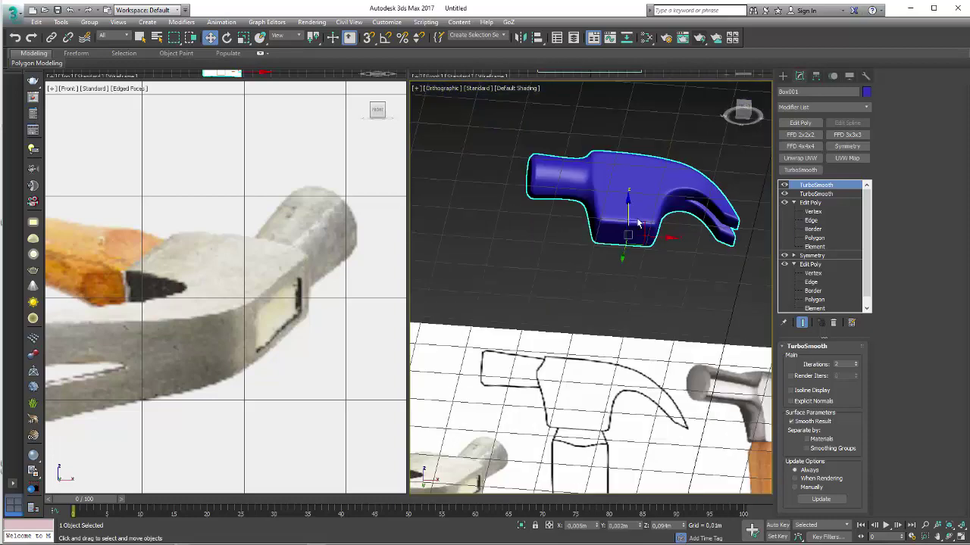
shift+drag(630, 208, 630, 312)
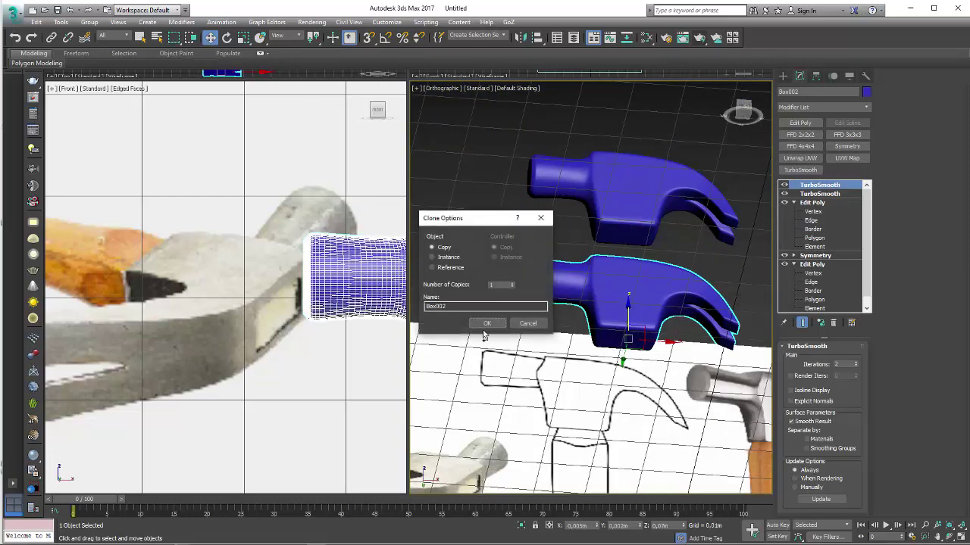
click(488, 324)
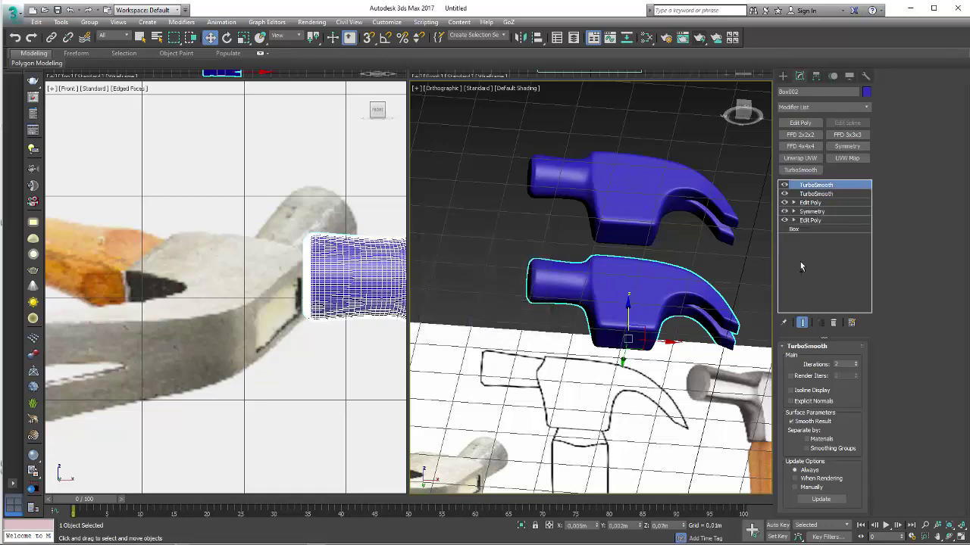
Delete every modifier from Box002 so only a plain box remains, shown with edged faces
click(838, 325)
click(838, 326)
click(838, 326)
click(838, 325)
click(838, 326)
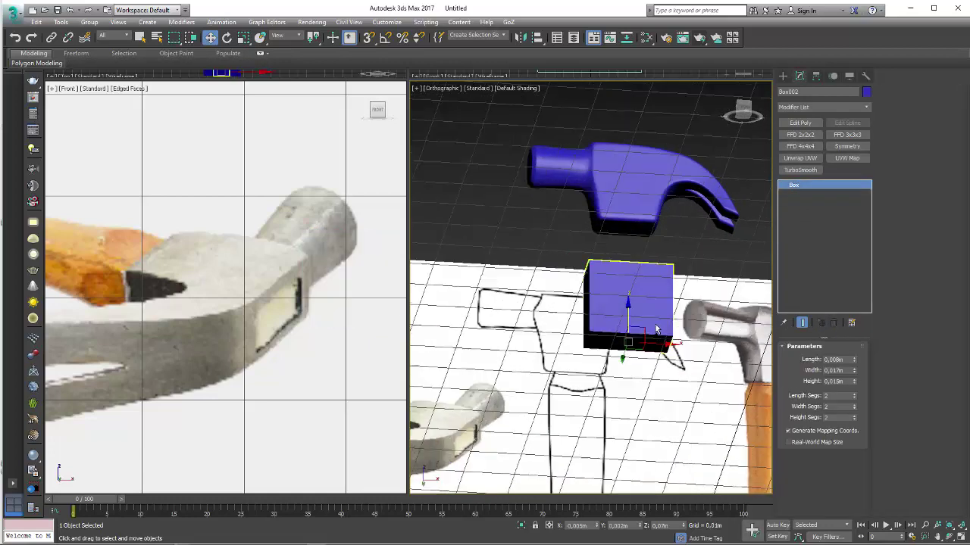
key(F4)
key(z)
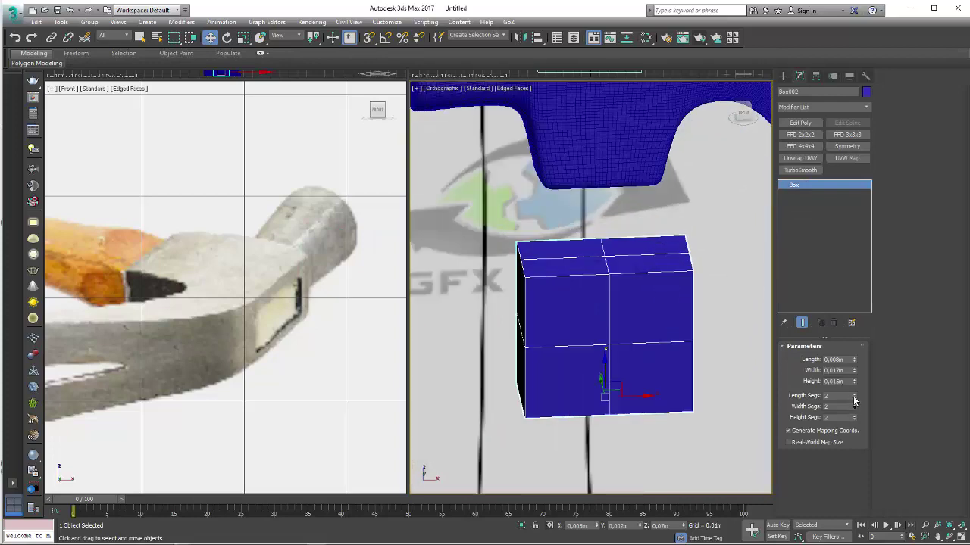
Set Box002's Length Segs and Width Segs to 1
click(854, 397)
click(853, 408)
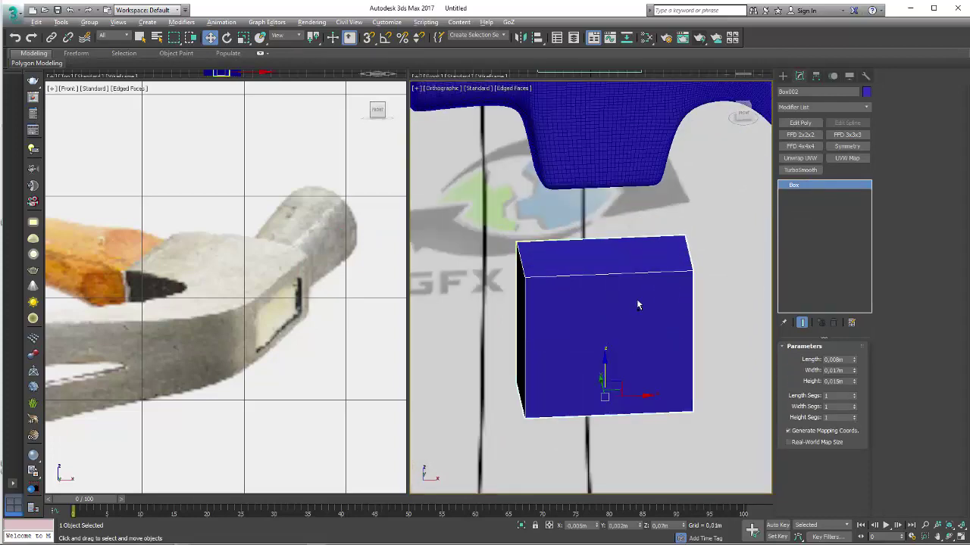
alt+middle_drag(638, 305, 682, 295)
Add an Edit Poly modifier and chamfer the box's four vertical corner edges
click(800, 122)
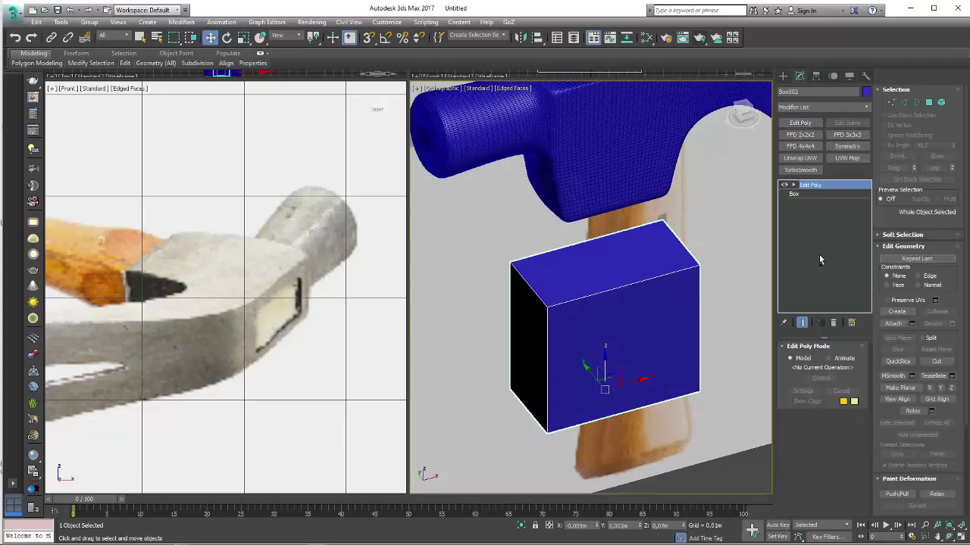
click(903, 103)
mouse_move(622, 303)
alt+middle_down()
mouse_move(544, 306)
mouse_move(841, 258)
alt+middle_up()
click(899, 299)
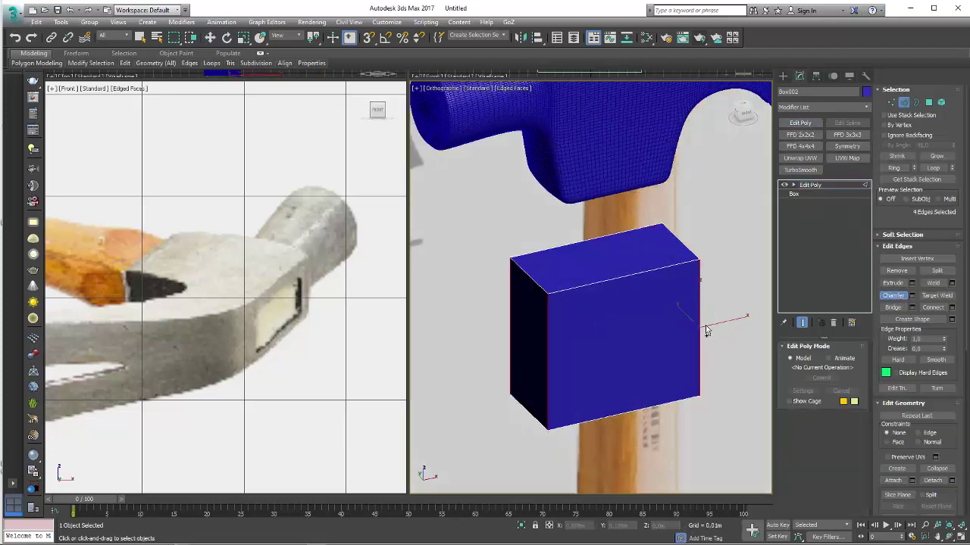
drag(700, 331, 703, 321)
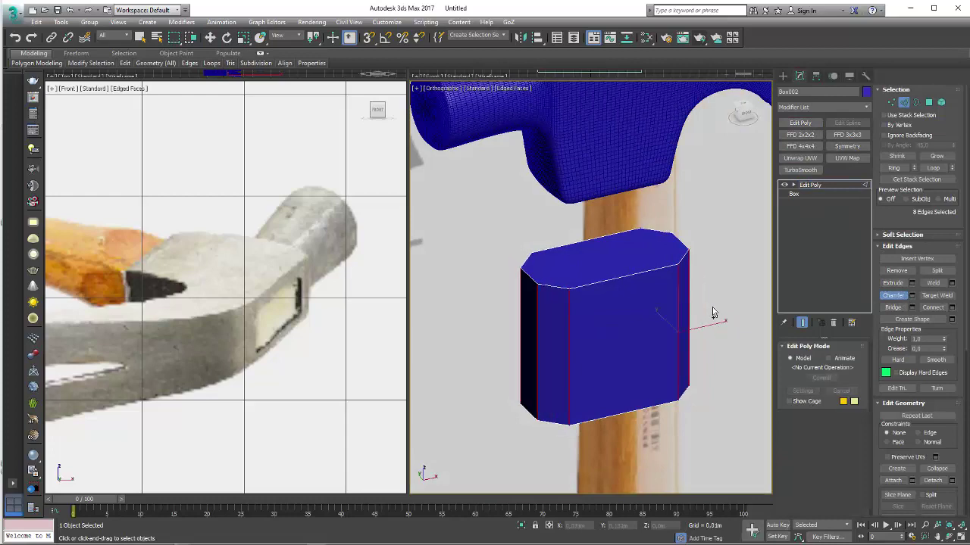
right_click(704, 322)
mouse_move(704, 322)
alt+middle_down()
mouse_move(694, 349)
mouse_move(671, 340)
alt+middle_up()
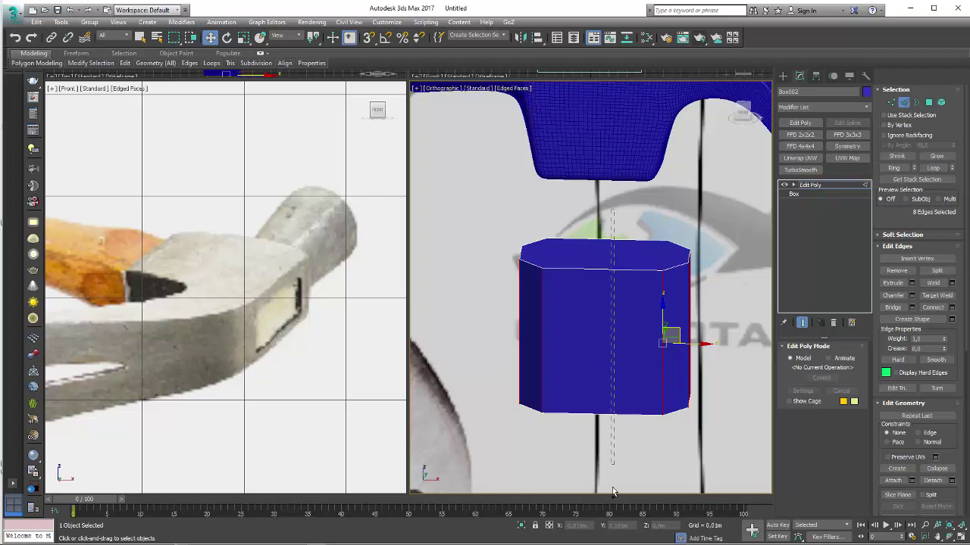
Select a different set of edges and return to the straight front view
click(890, 272)
alt+middle_drag(622, 333, 628, 314)
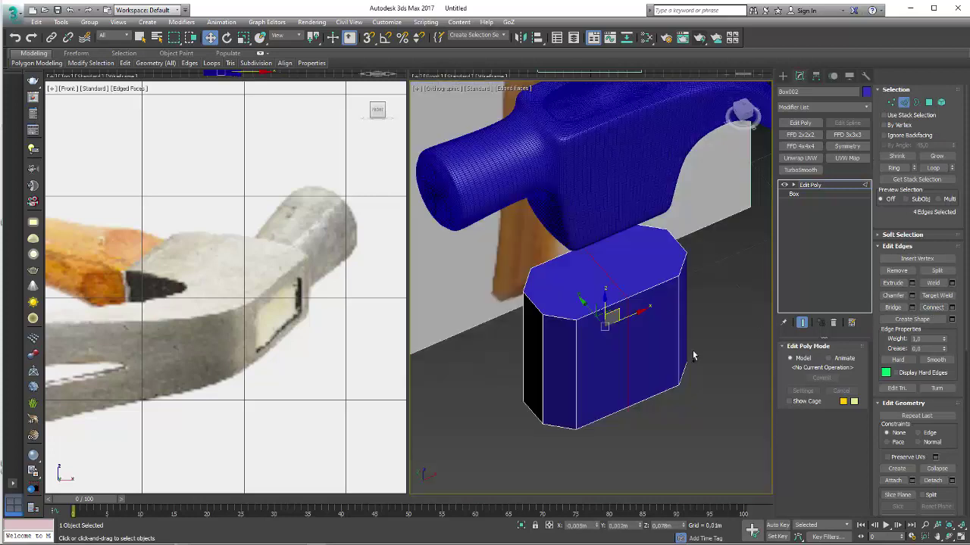
key(e)
key(r)
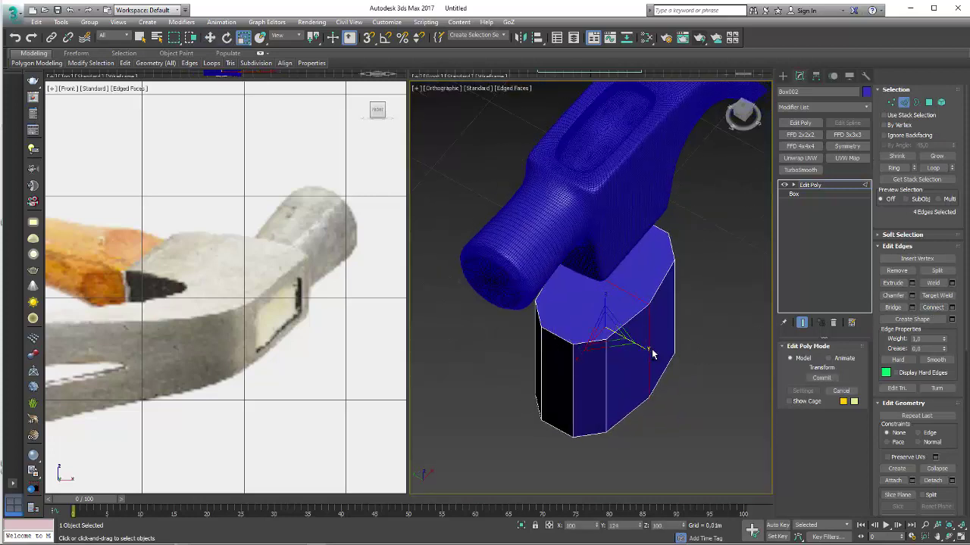
key(shift+z)
Delete the block's top and bottom cap polygons to open both ends
click(926, 102)
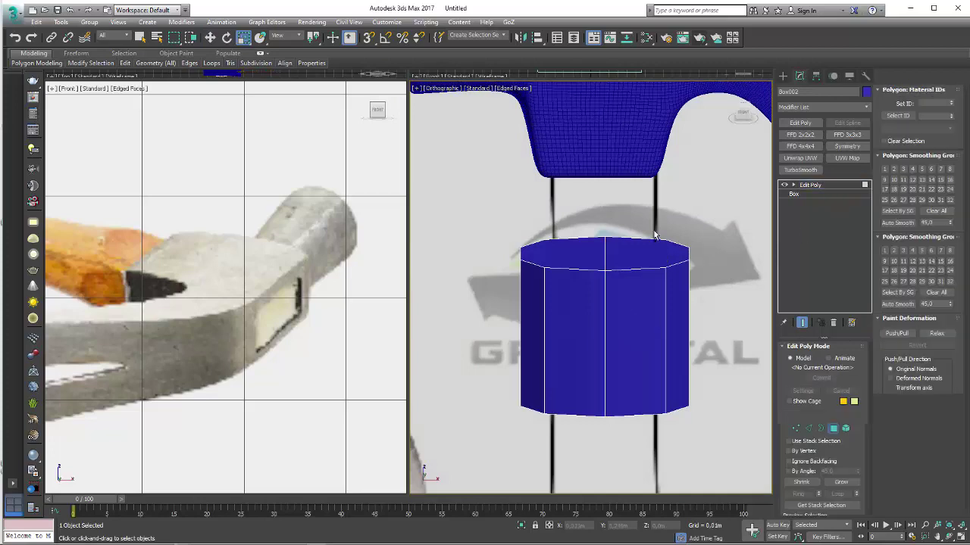
click(644, 264)
key(Delete)
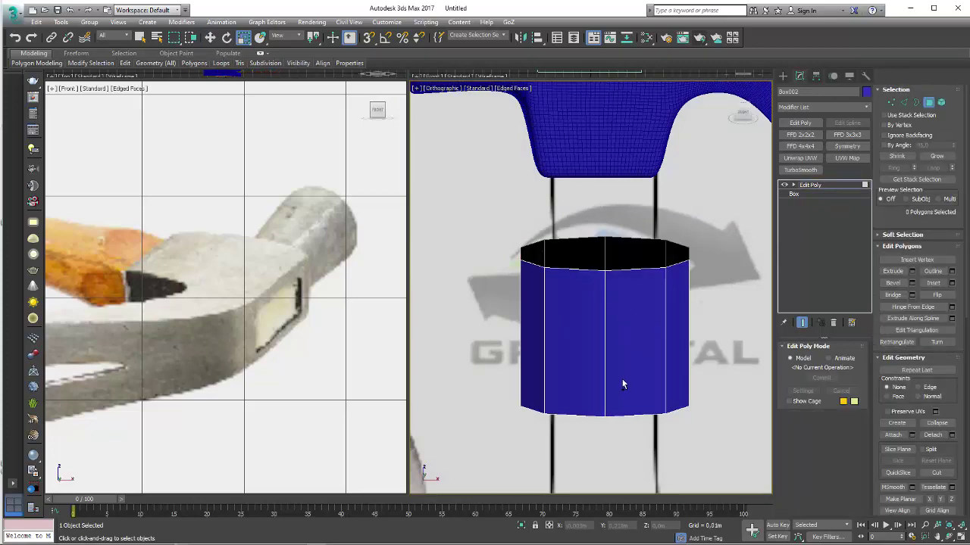
key(shift+y)
click(623, 394)
key(Delete)
click(580, 400)
key(Delete)
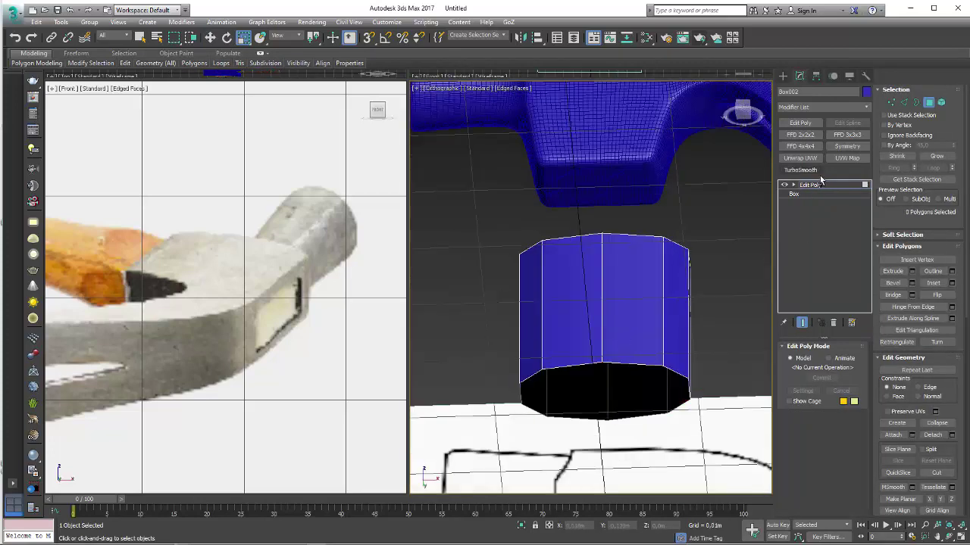
Scale the block down to handle width and move it just under the hammer head
click(815, 185)
key(f)
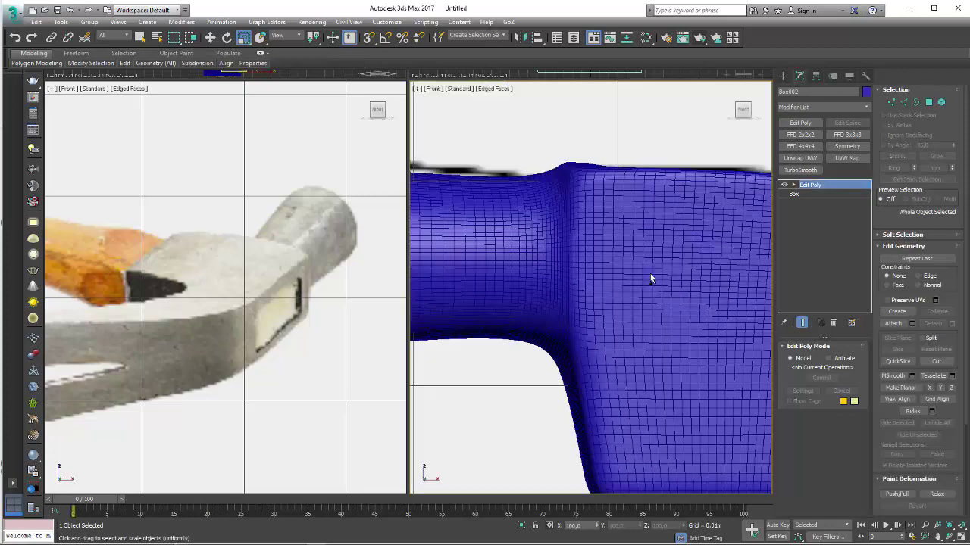
scroll(536, 317, down, 4)
middle_drag(537, 317, 537, 179)
scroll(550, 286, down, 4)
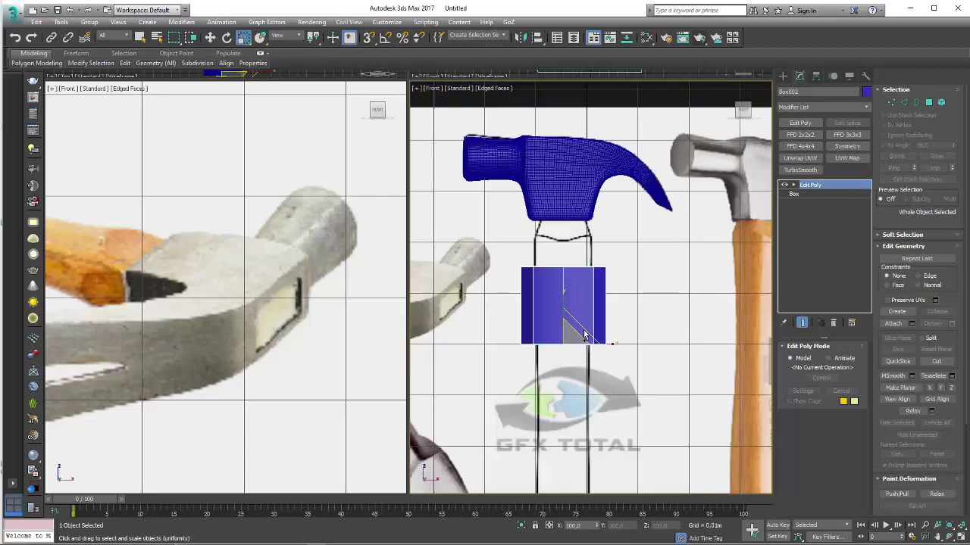
drag(573, 346, 574, 369)
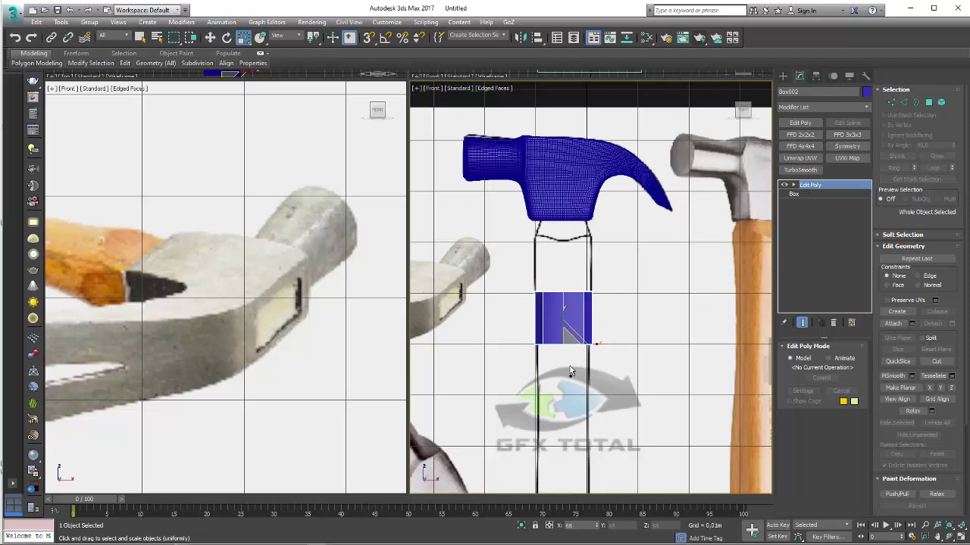
key(w)
drag(563, 317, 572, 229)
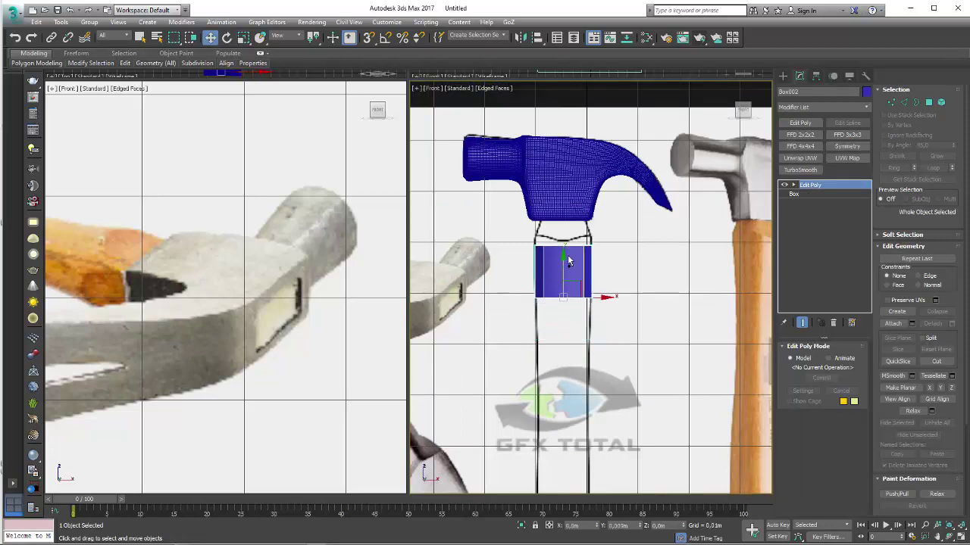
Make the block see-through with Alt+X
scroll(569, 245, up, 4)
key(alt+x)
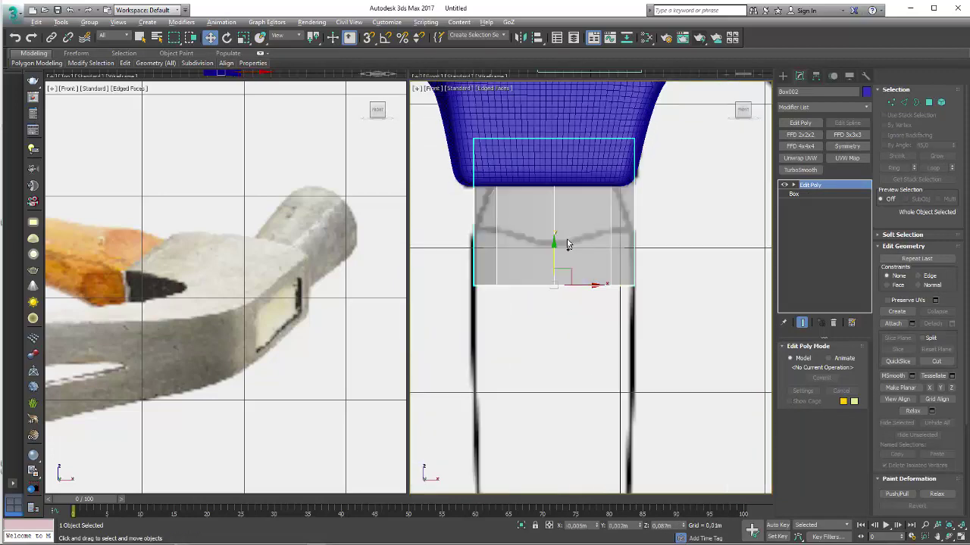
scroll(556, 258, up, 2)
mouse_move(553, 277)
mouse_down()
mouse_move(547, 258)
mouse_move(574, 288)
mouse_up()
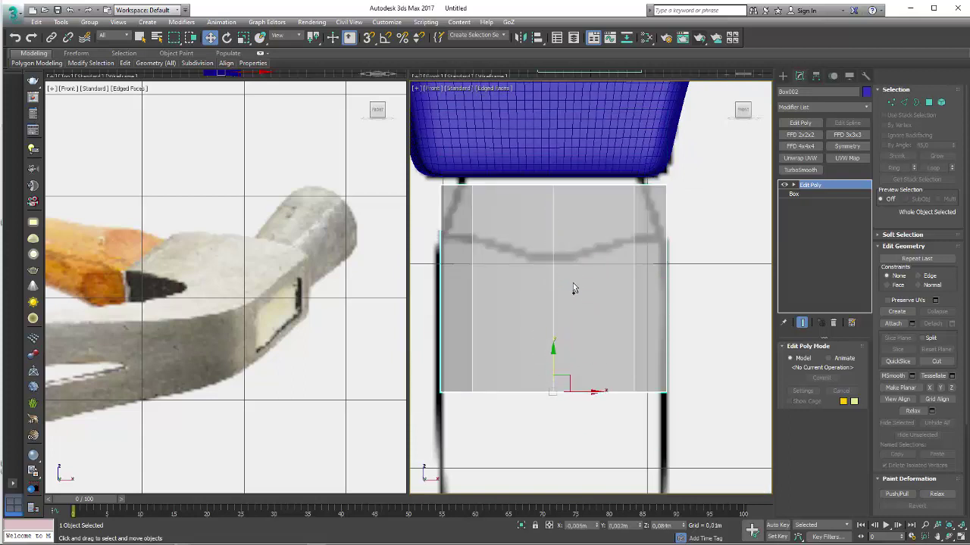
Raise the block's top border and scale it narrower so the sides taper
click(916, 101)
click(577, 185)
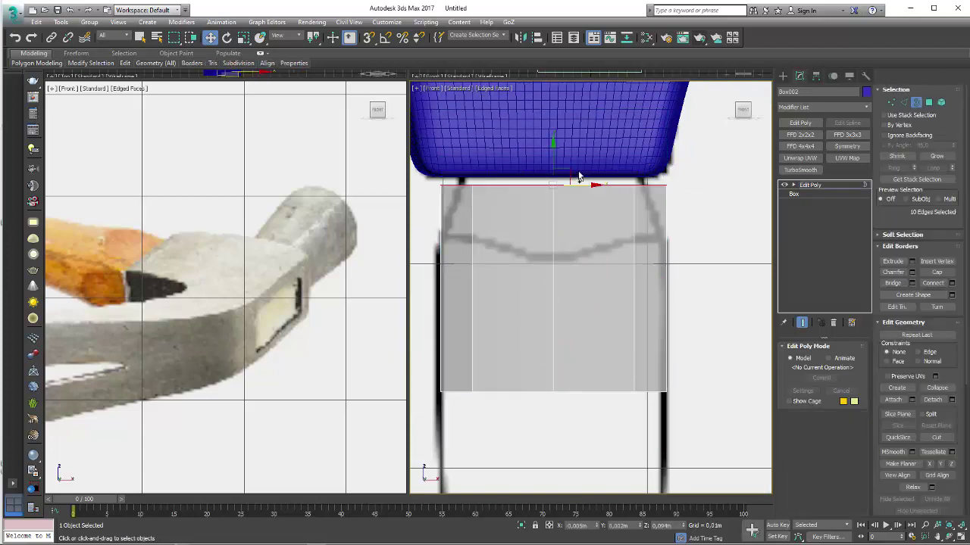
drag(555, 155, 551, 214)
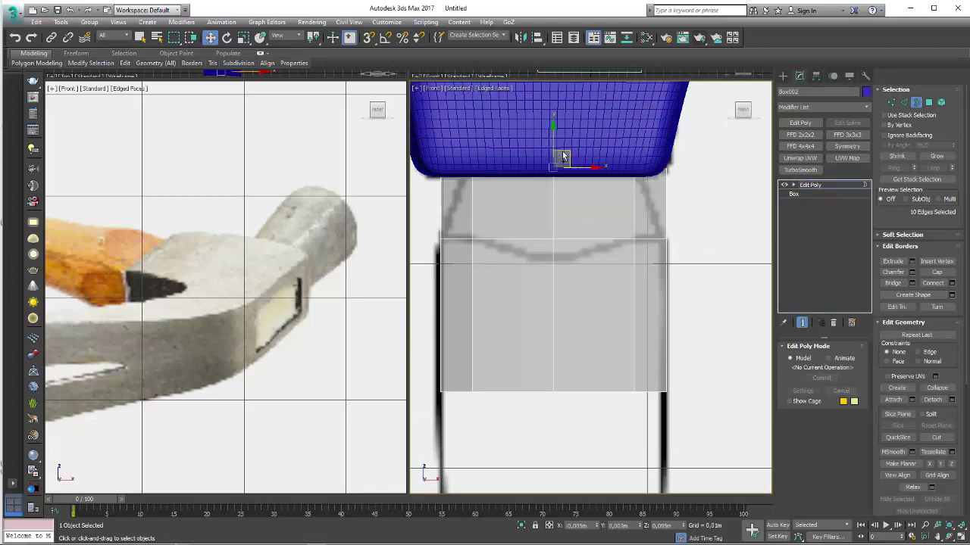
middle_drag(563, 163, 565, 210)
key(e)
key(r)
drag(565, 212, 569, 231)
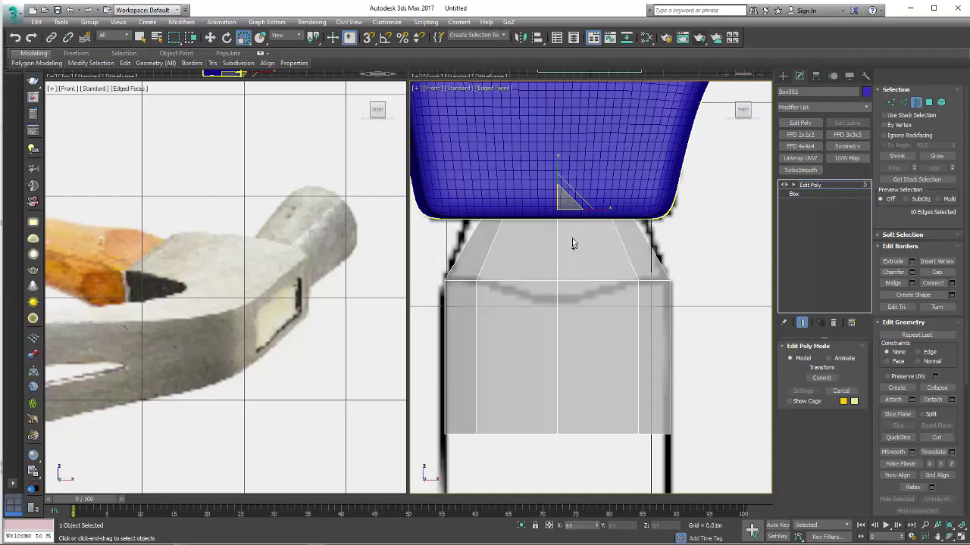
key(w)
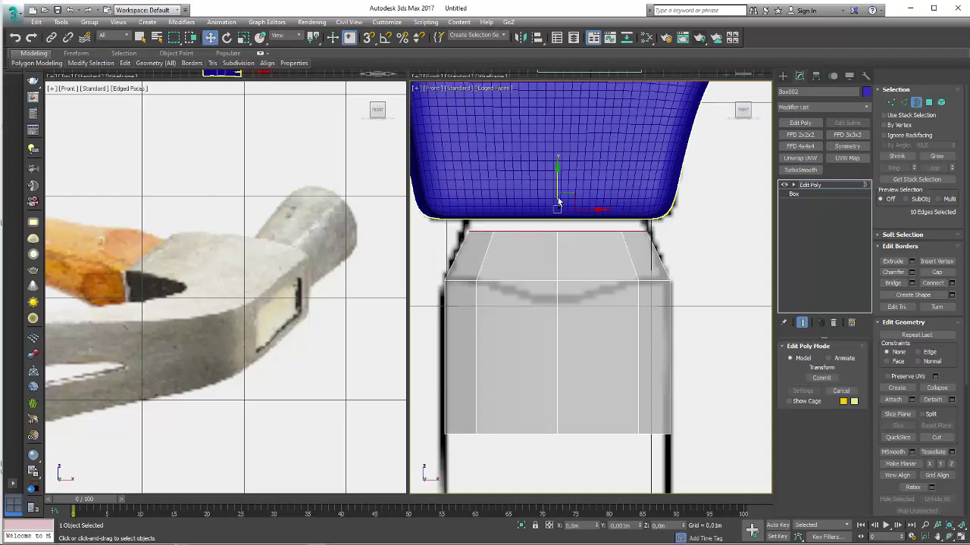
Turn off the hammer head's TurboSmooth and inspect its Edit Poly vertices
alt+middle_drag(563, 192, 660, 207)
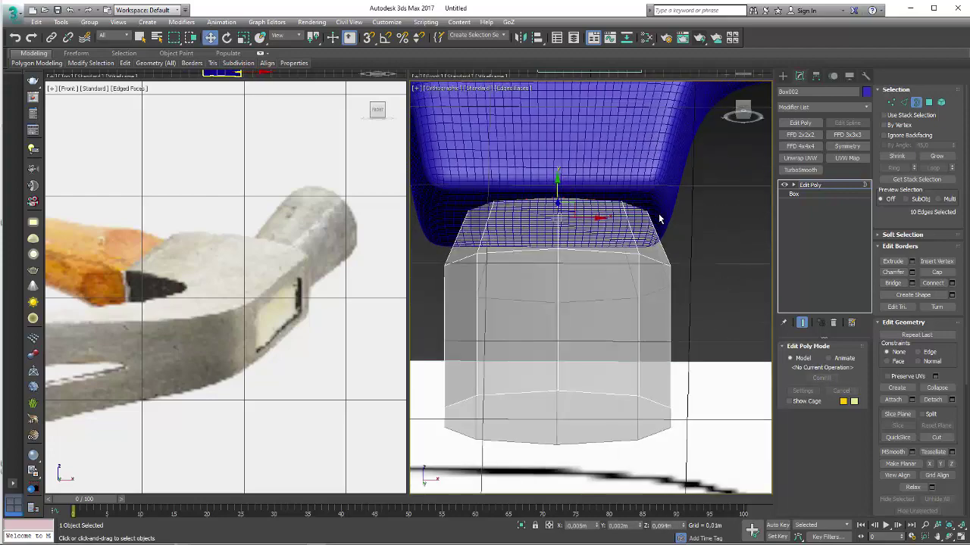
click(784, 185)
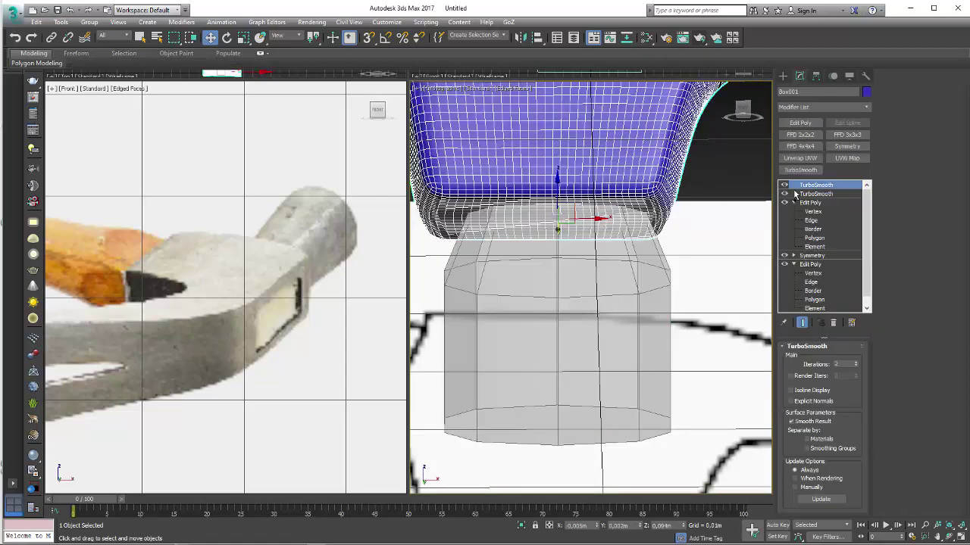
click(784, 194)
click(812, 212)
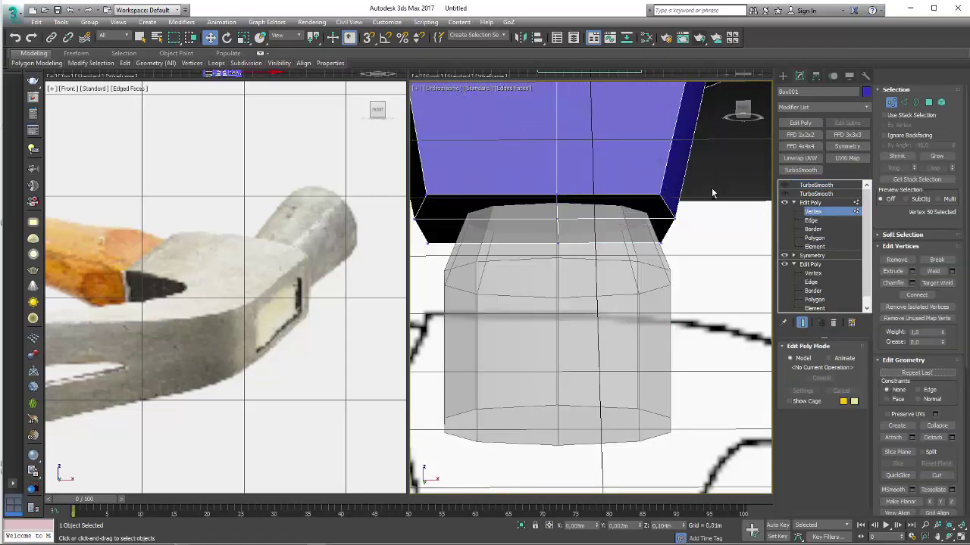
click(809, 202)
Re-enable both TurboSmooth modifiers and select the collar box below the head
click(816, 185)
click(784, 194)
click(784, 185)
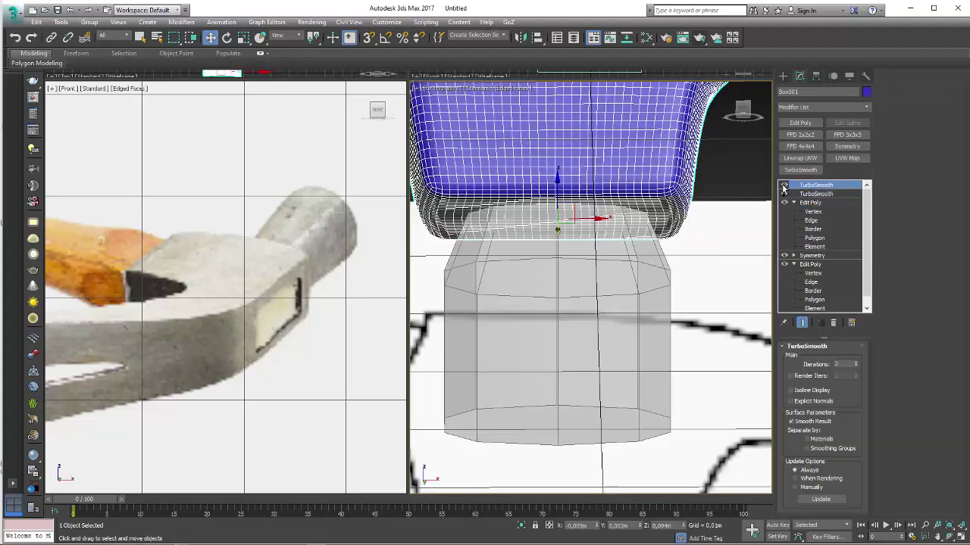
scroll(621, 231, down, 3)
click(599, 246)
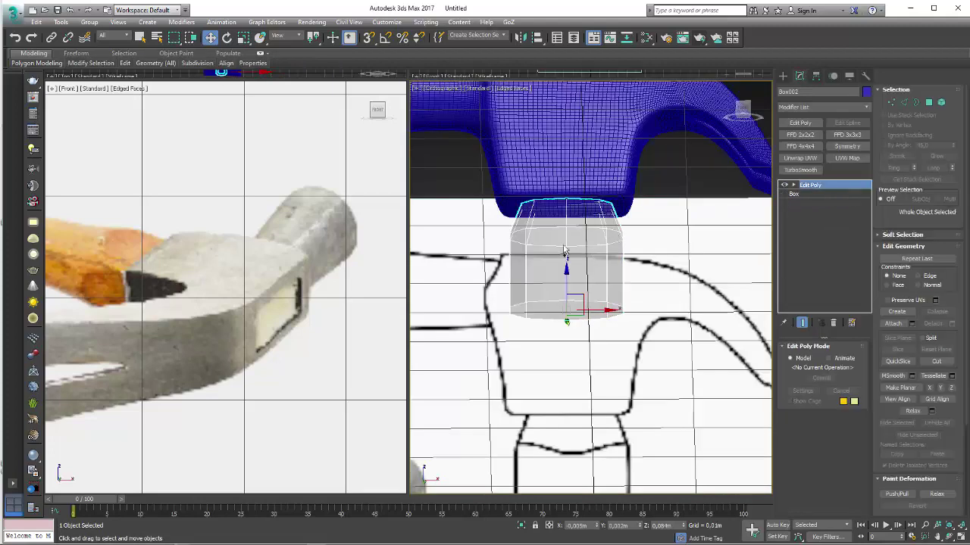
Select the collar's open border and switch to a see-through front view
key(alt+x)
alt+middle_drag(603, 283, 818, 335)
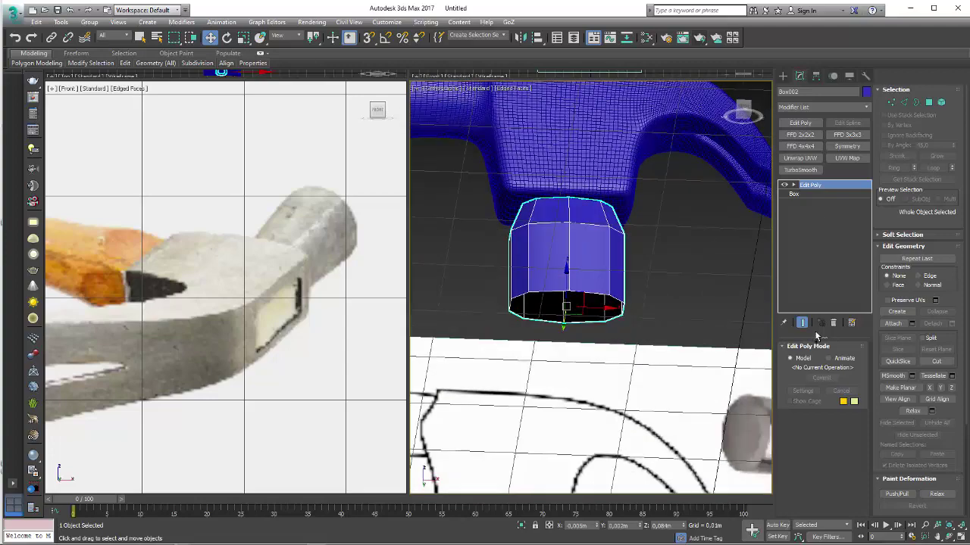
click(916, 102)
click(577, 322)
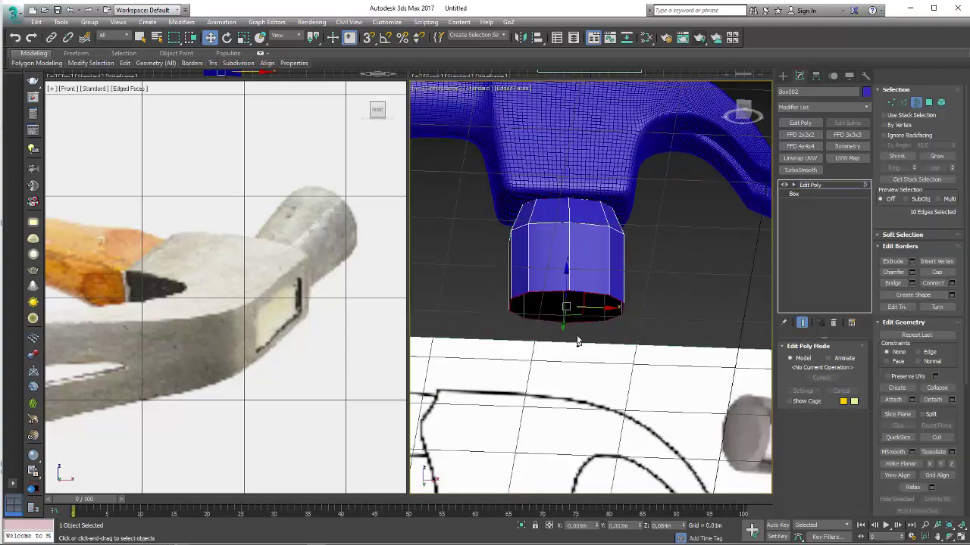
alt+middle_drag(577, 322, 592, 269)
scroll(669, 174, up, 2)
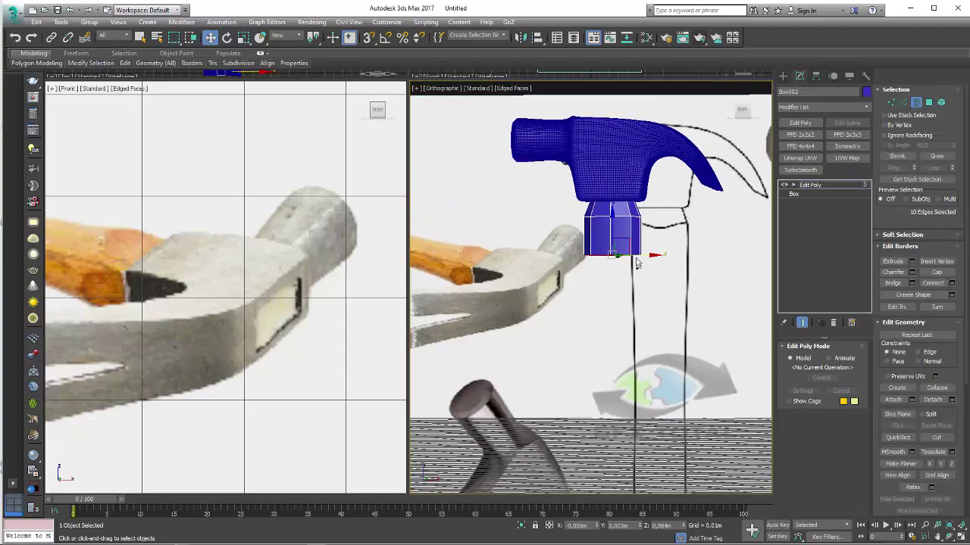
scroll(607, 232, up, 2)
key(f)
scroll(606, 303, down, 3)
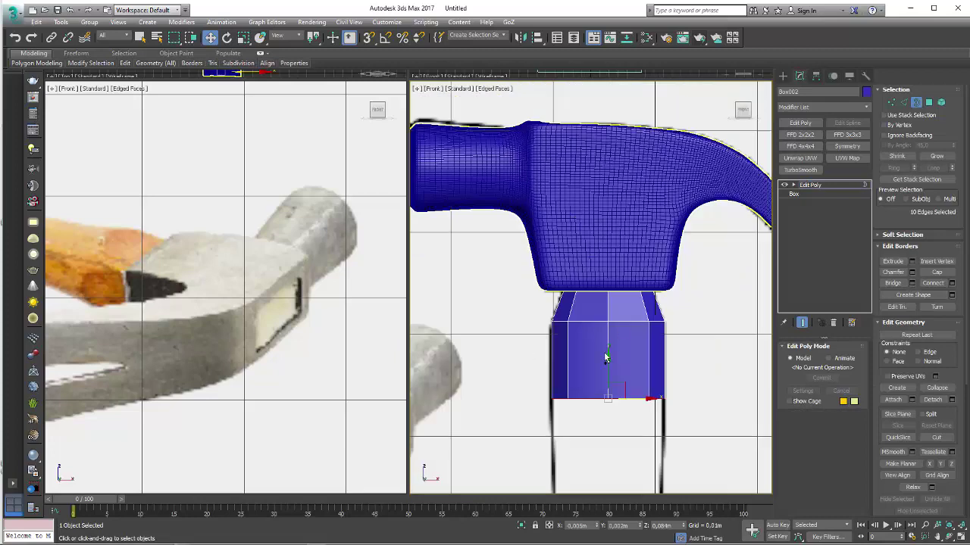
scroll(610, 299, up, 3)
key(alt+x)
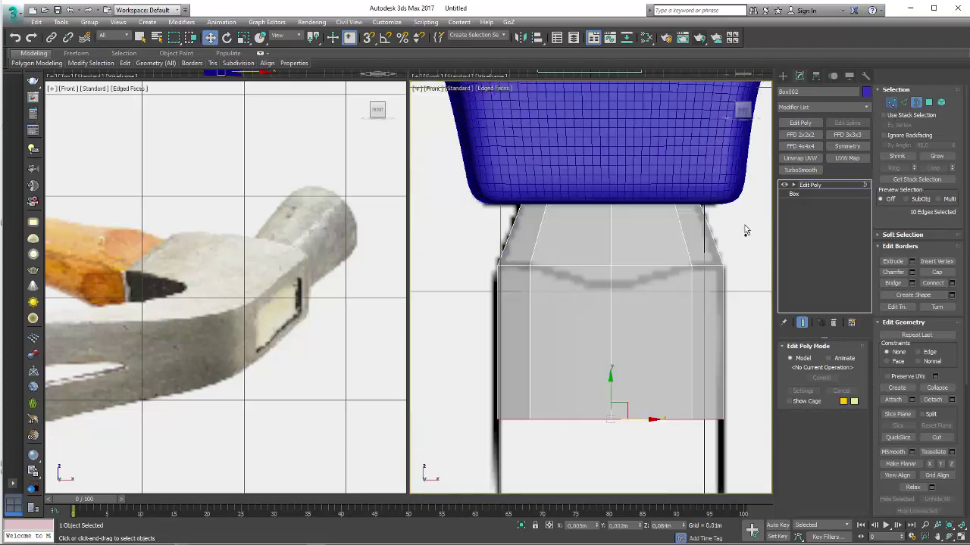
Pull the collar's top-middle vertices down into a V dip, then return to Border mode
key(1)
mouse_move(598, 248)
mouse_down()
mouse_move(621, 274)
mouse_move(620, 265)
mouse_up()
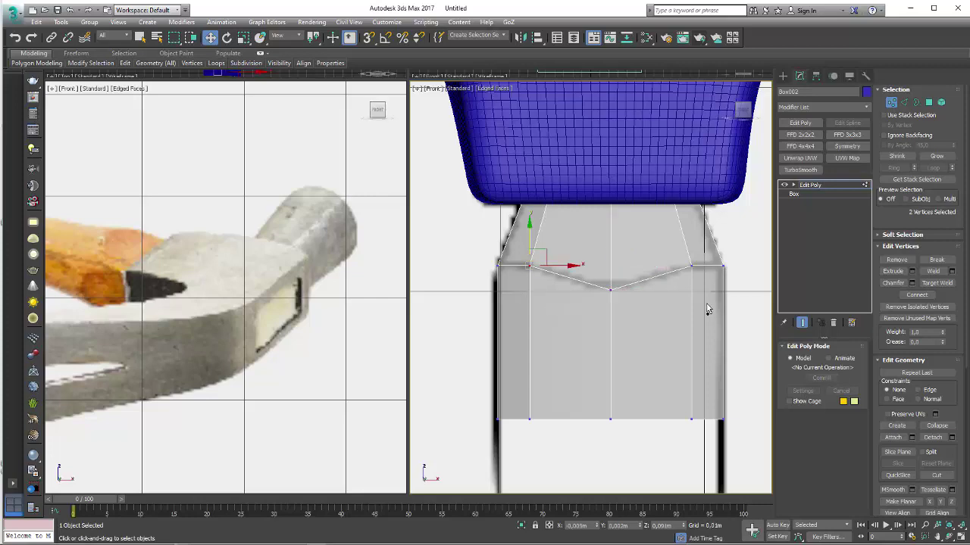
ctrl+click(691, 266)
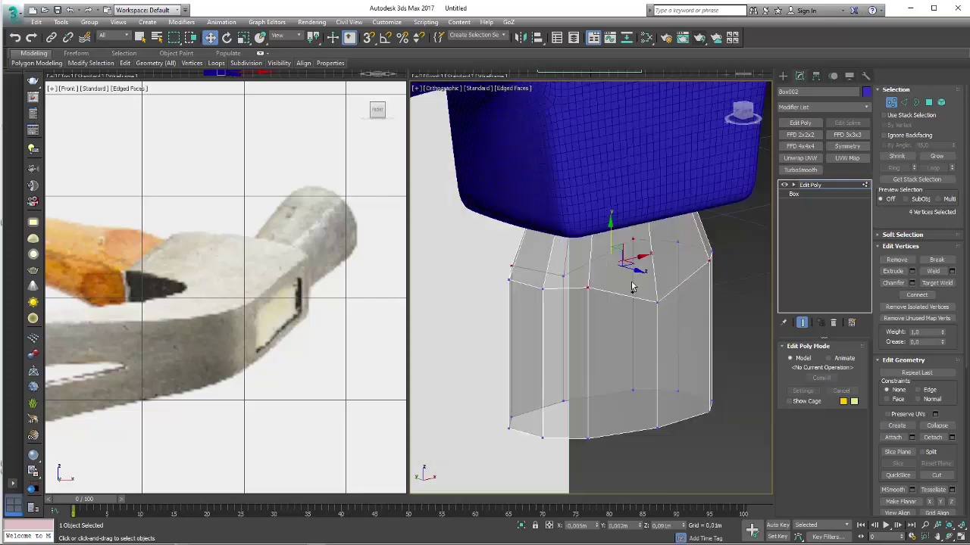
mouse_move(612, 244)
alt+middle_down()
mouse_move(691, 288)
mouse_move(602, 311)
alt+middle_up()
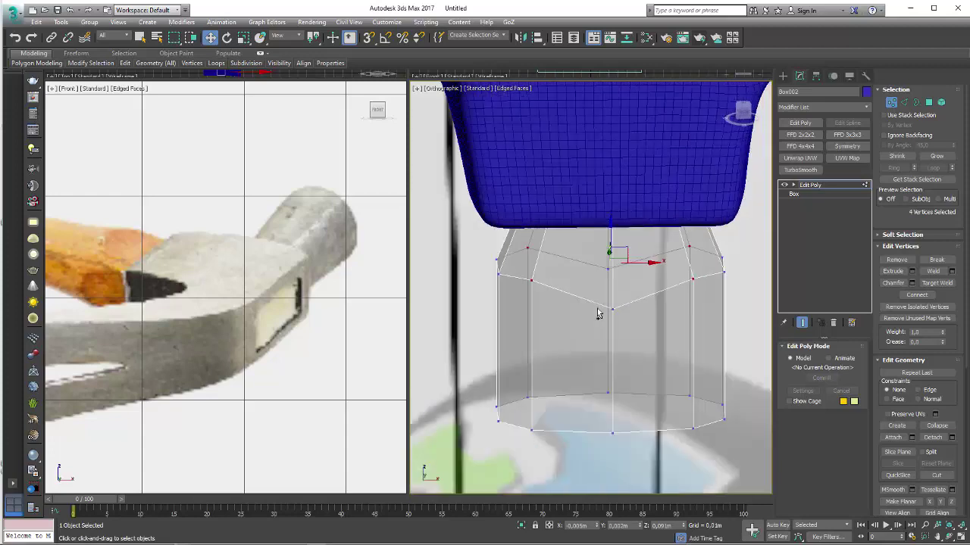
key(f)
scroll(641, 318, down, 2)
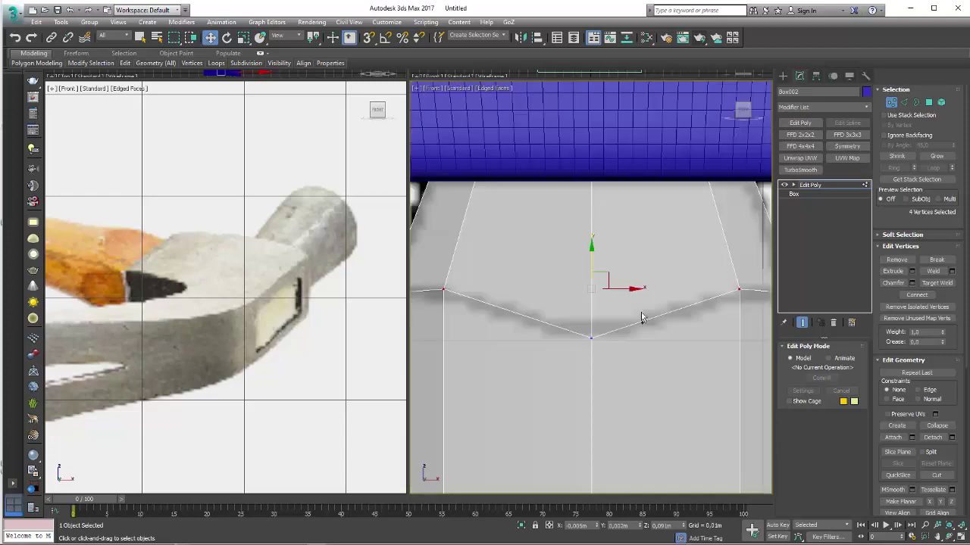
scroll(621, 266, down, 2)
scroll(657, 290, down, 1)
middle_drag(657, 290, 647, 246)
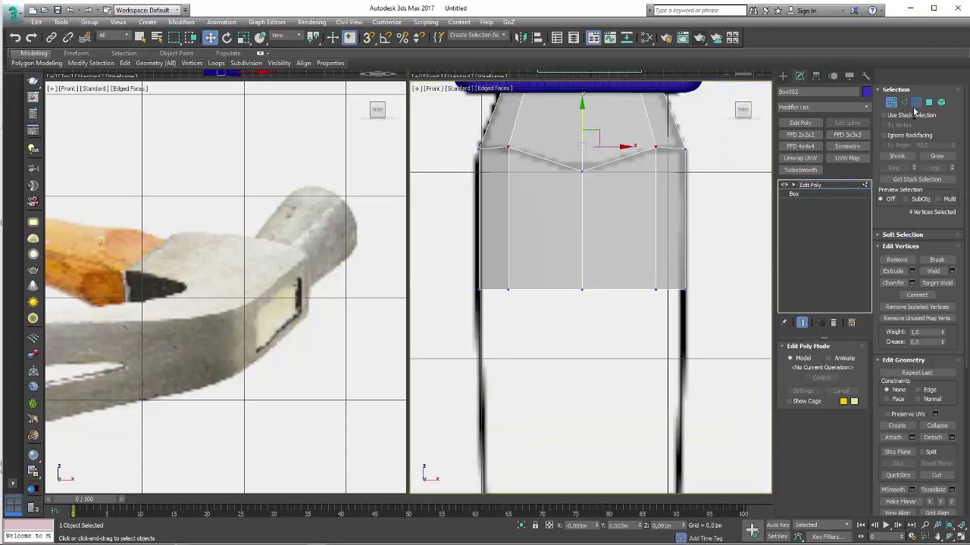
click(916, 105)
scroll(626, 276, down, 3)
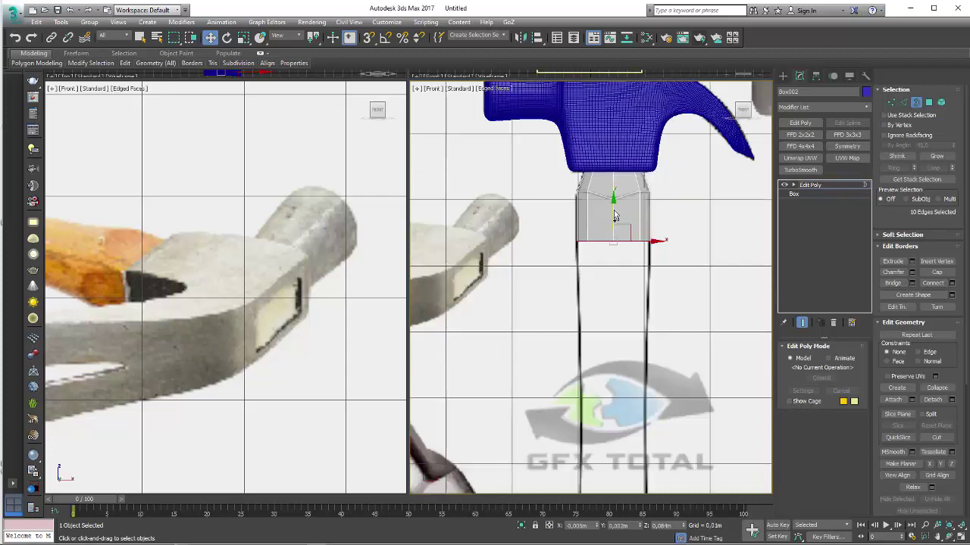
Extend the collar's bottom border downward to lengthen it
shift+drag(614, 216, 614, 312)
scroll(613, 312, up, 2)
scroll(602, 293, up, 2)
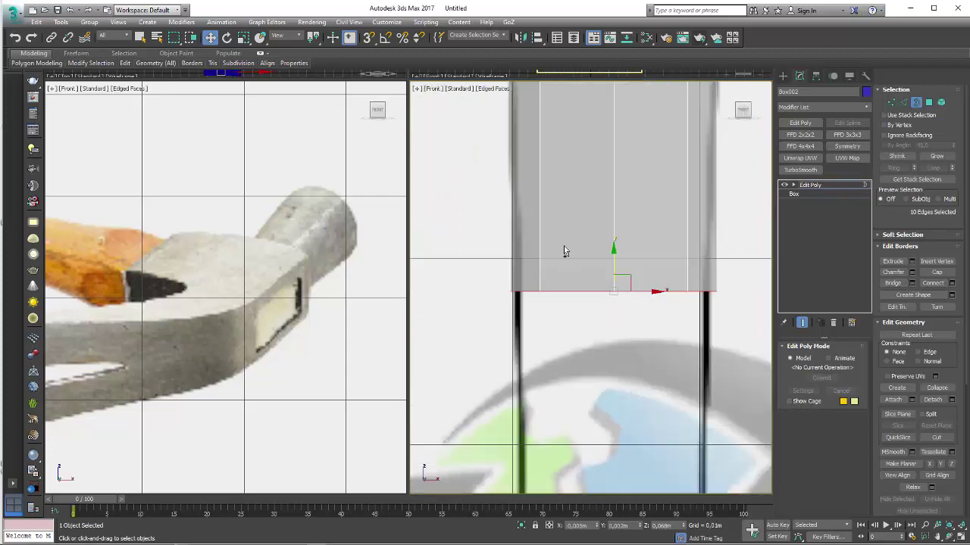
key(e)
key(r)
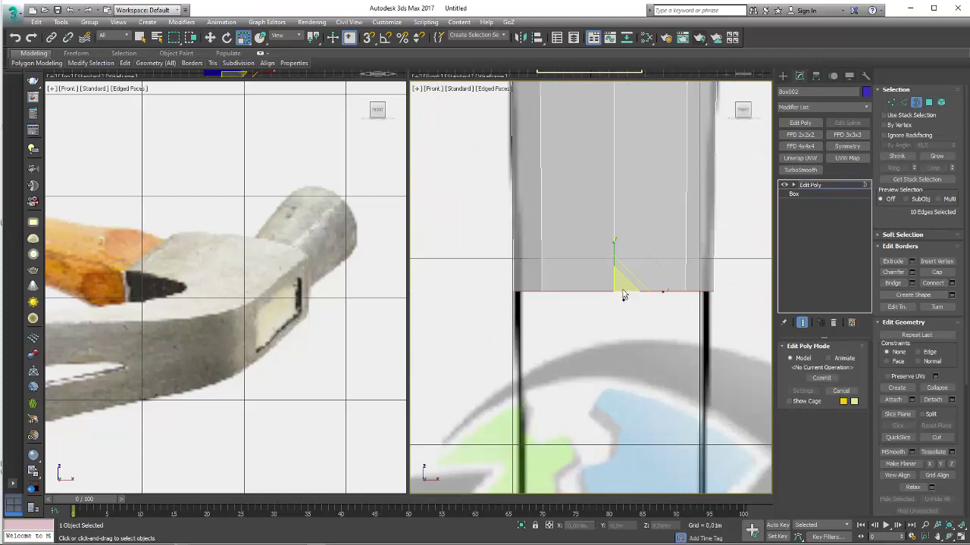
scroll(624, 333, down, 3)
scroll(624, 335, down, 2)
key(w)
Extend the bottom border down into a second handle section and adjust its scale
shift+drag(614, 227, 616, 333)
scroll(615, 333, up, 2)
key(e)
key(r)
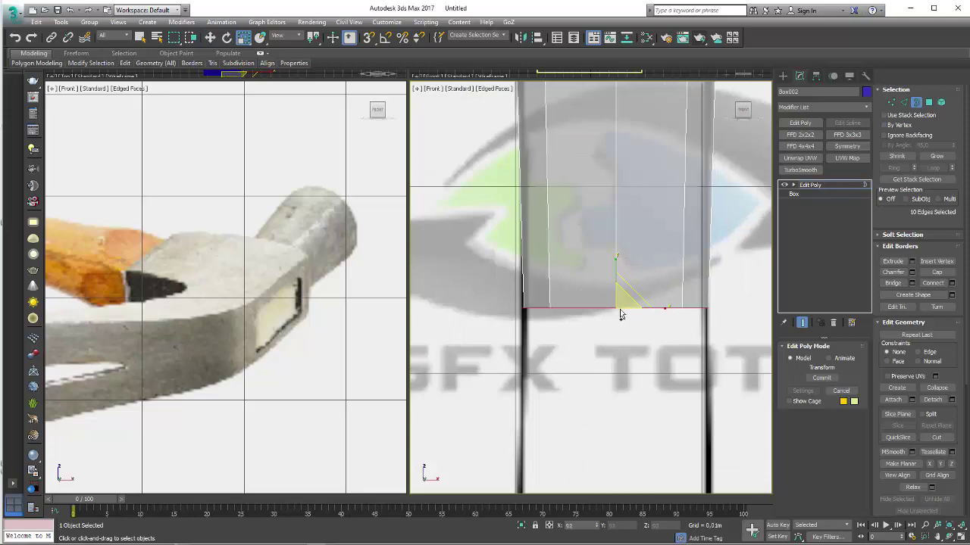
scroll(618, 319, down, 4)
scroll(618, 319, up, 2)
key(w)
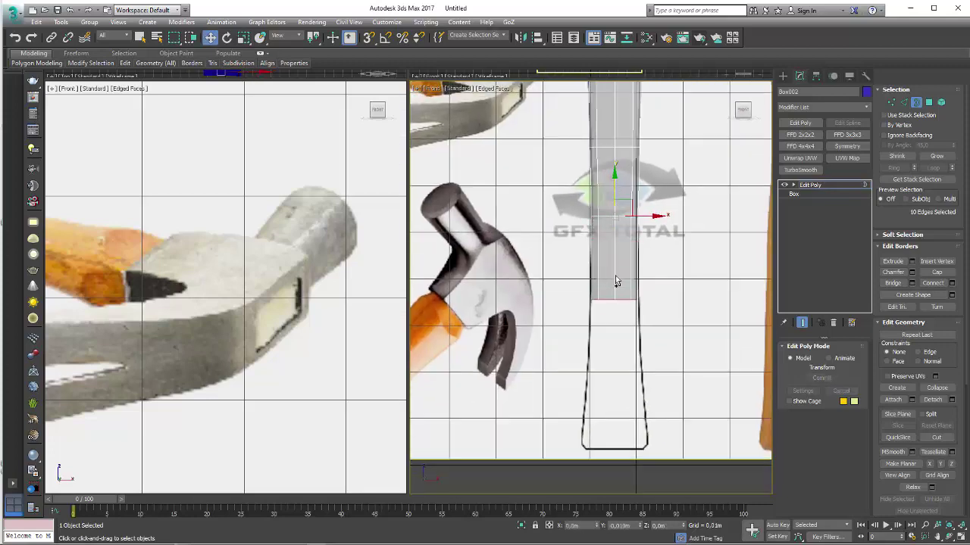
scroll(618, 313, up, 2)
scroll(618, 313, up, 1)
key(r)
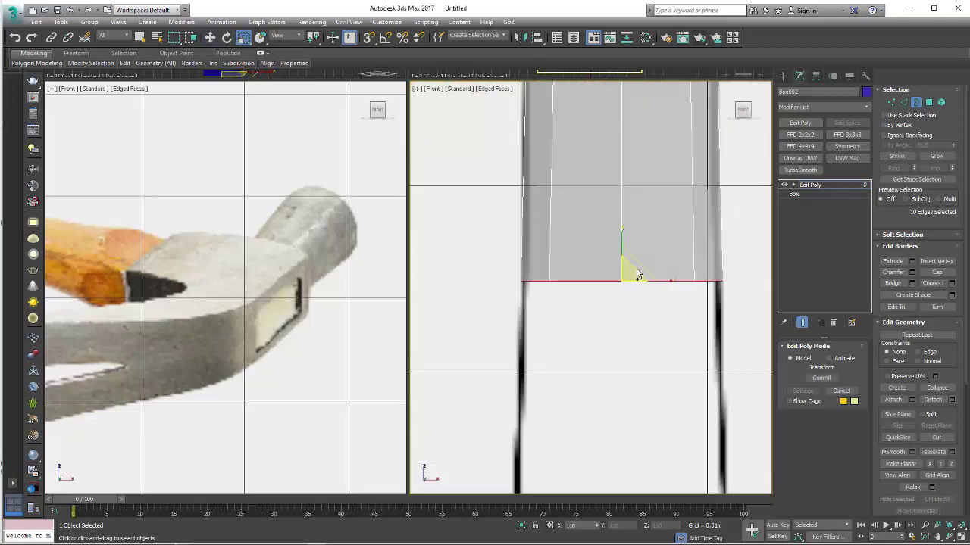
scroll(635, 274, down, 4)
key(w)
Extend the handle further down and widen the new ring so the sides slant
drag(634, 274, 633, 356)
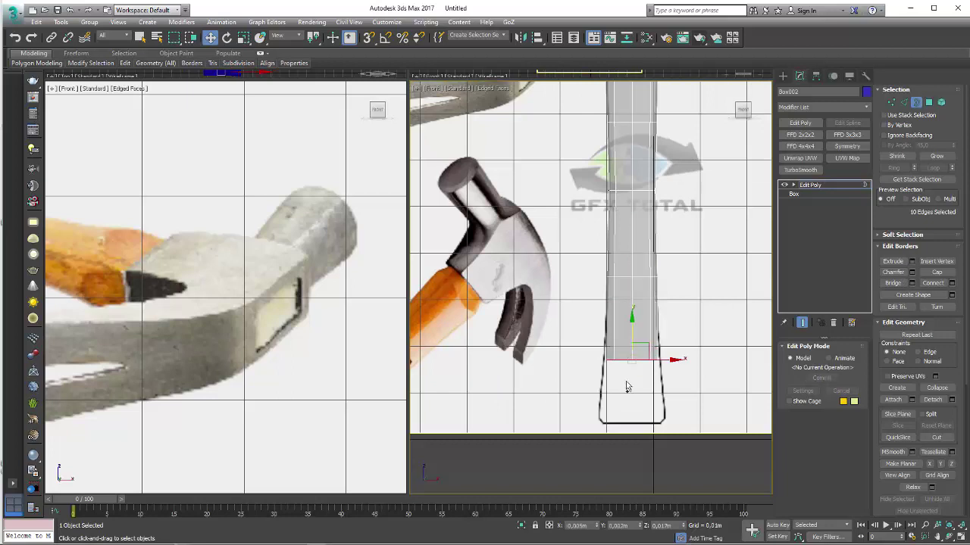
scroll(629, 382, up, 2)
key(r)
drag(649, 311, 658, 309)
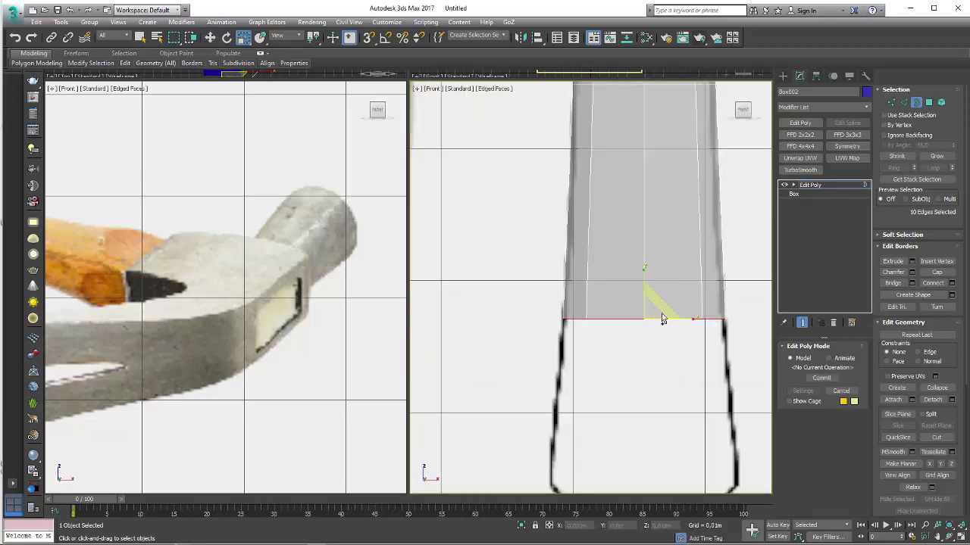
scroll(594, 295, down, 2)
key(w)
Add a final handle section, nudge it lower and flare the bottom ring slightly outward
mouse_move(595, 287)
mouse_down()
mouse_move(608, 355)
mouse_move(625, 356)
mouse_up()
key(e)
key(r)
middle_drag(626, 356, 626, 192)
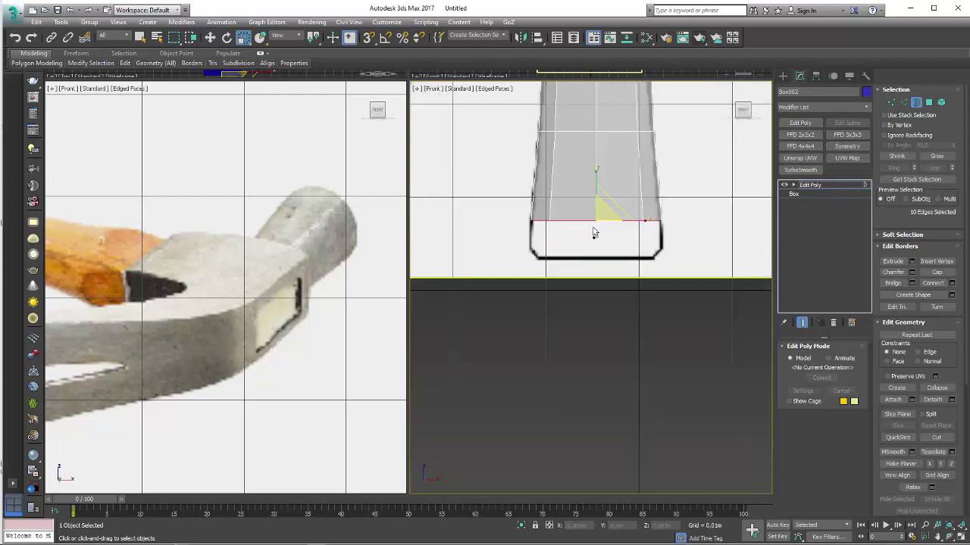
scroll(626, 193, up, 3)
key(w)
drag(604, 208, 612, 275)
key(e)
key(r)
scroll(612, 280, down, 2)
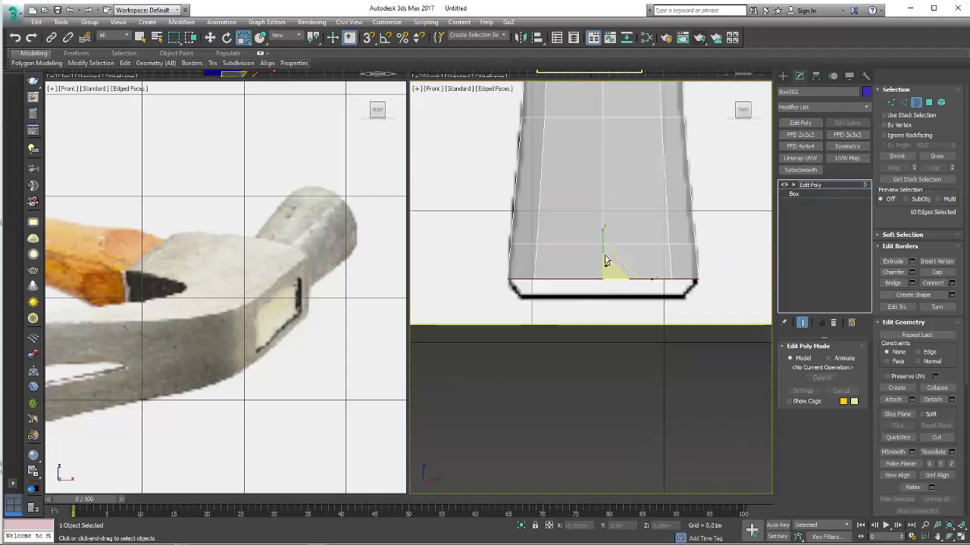
drag(612, 300, 615, 318)
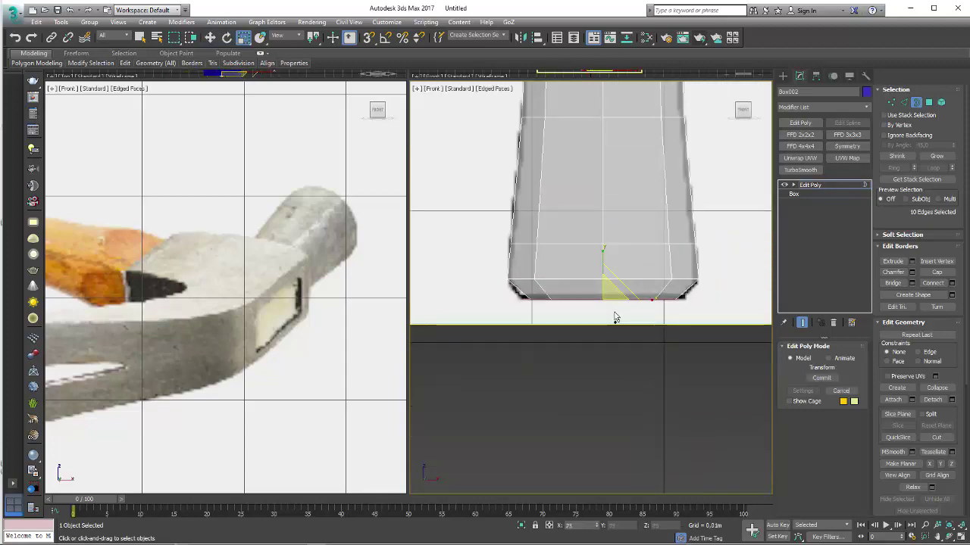
mouse_move(622, 315)
alt+middle_down()
mouse_move(639, 270)
mouse_move(931, 169)
alt+middle_up()
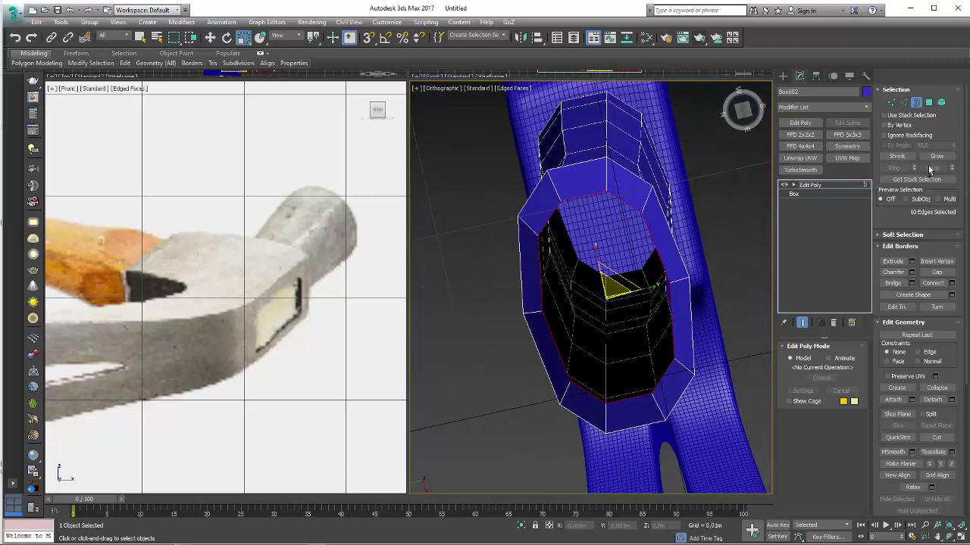
Cap the handle's open bottom and connect the first chosen vertex pair
click(937, 274)
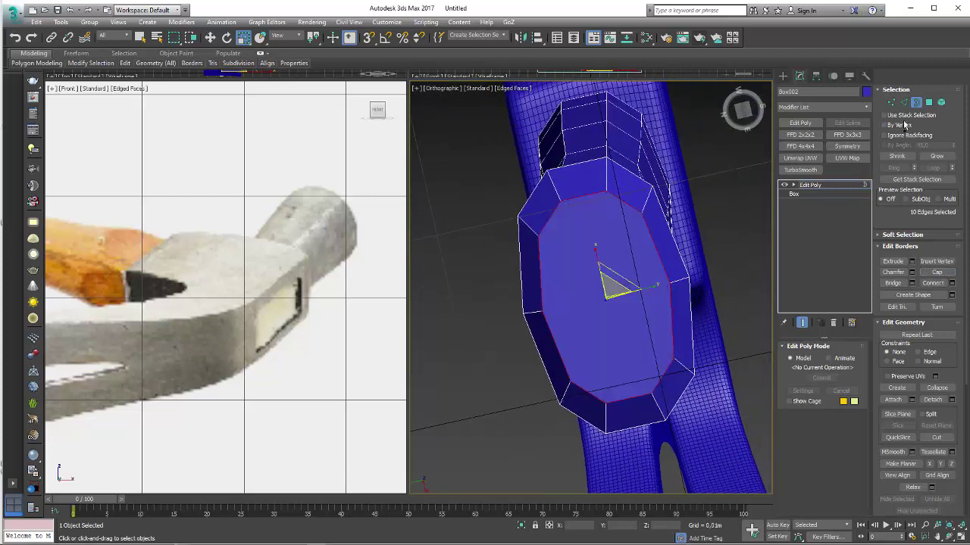
click(893, 103)
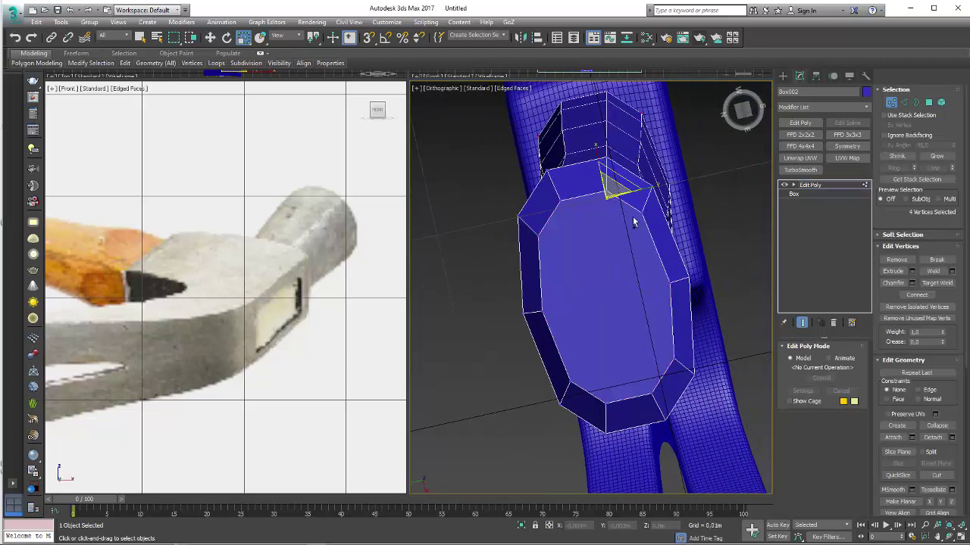
click(540, 240)
key(ctrl+shift+e)
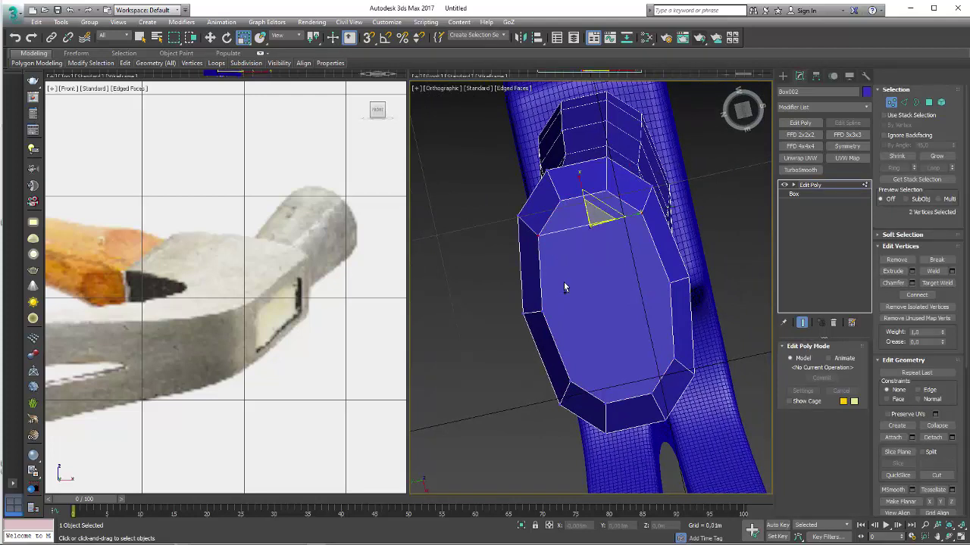
Connect opposite vertex pairs across the end cap with new edges and exit vertex editing
click(543, 311)
ctrl+click(670, 288)
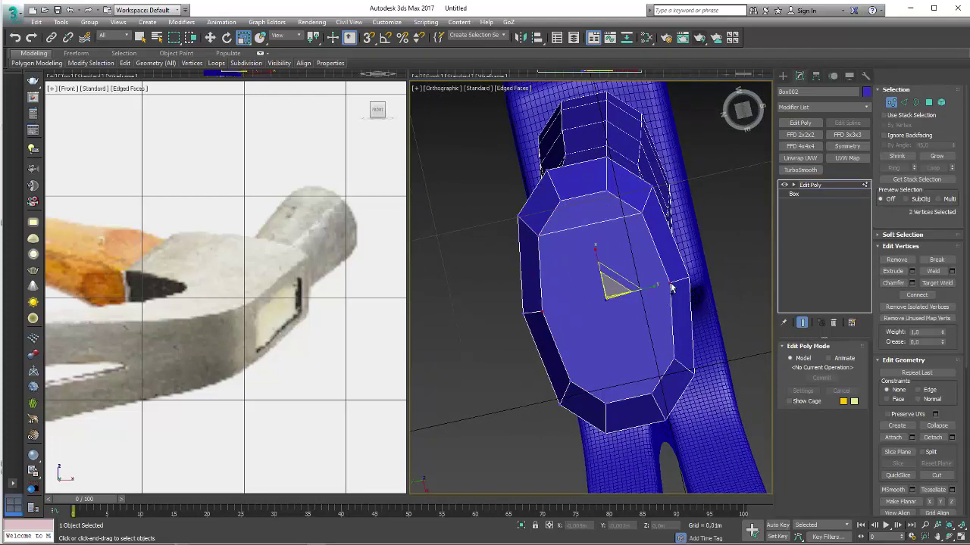
key(ctrl+shift+e)
click(572, 389)
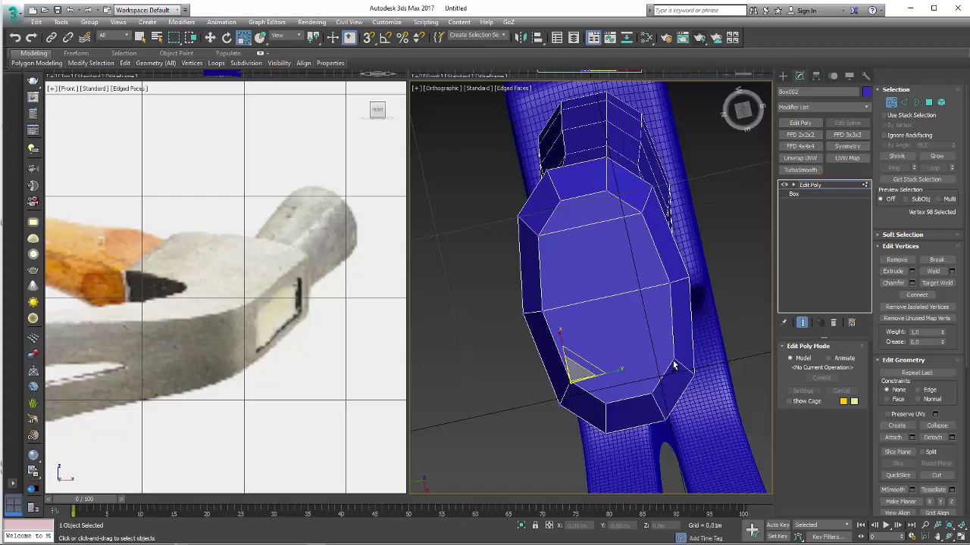
ctrl+click(673, 362)
click(809, 185)
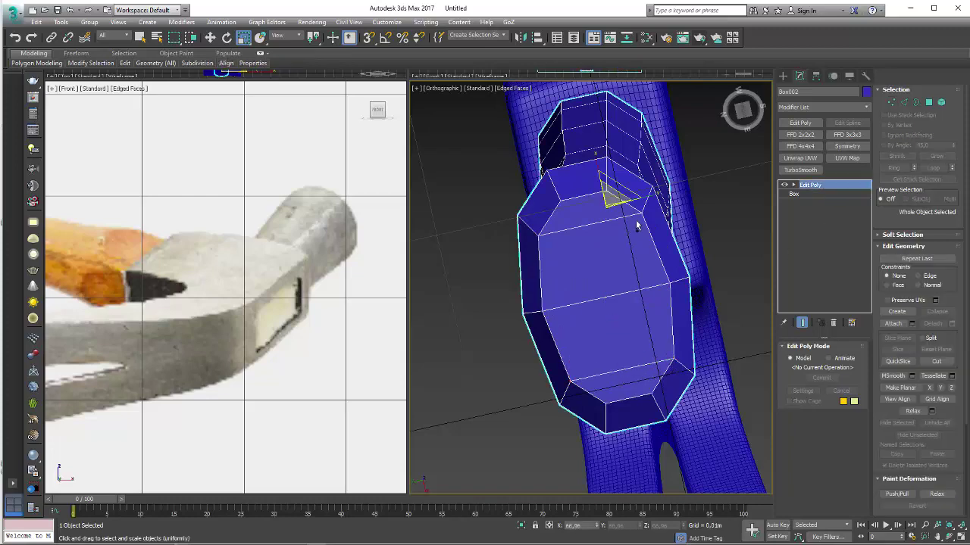
alt+middle_drag(604, 255, 671, 213)
Select the edge loops at the handle's bottom end and at its top
click(902, 102)
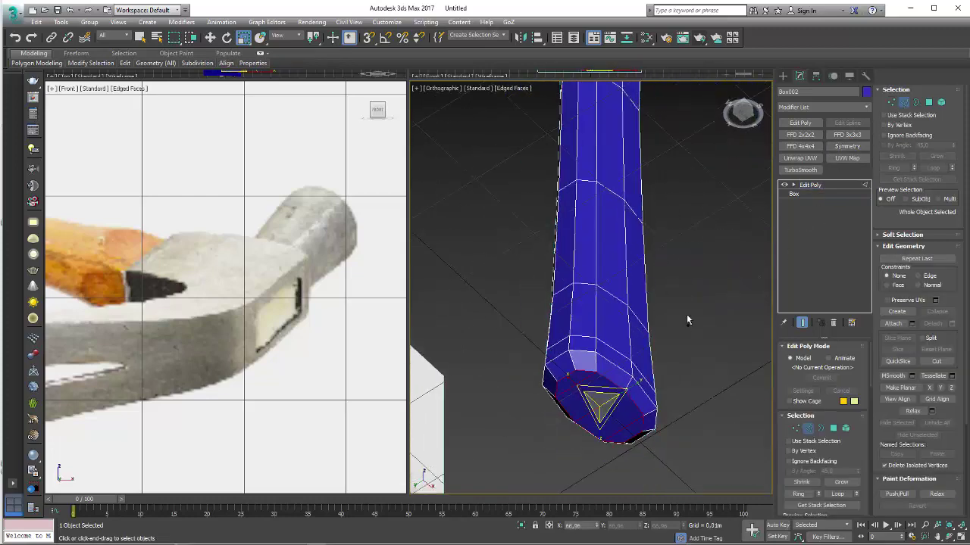
double_click(619, 375)
scroll(619, 385, up, 3)
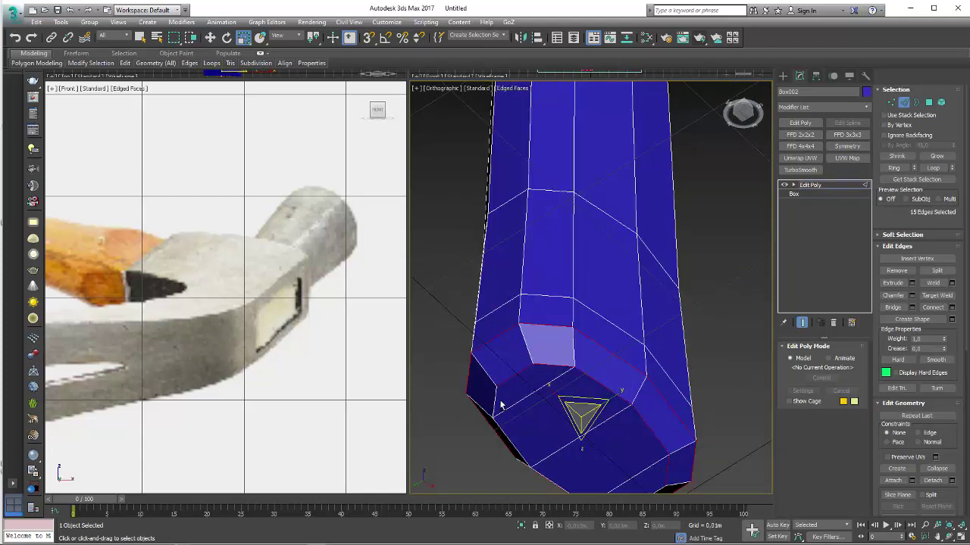
ctrl+click(518, 453)
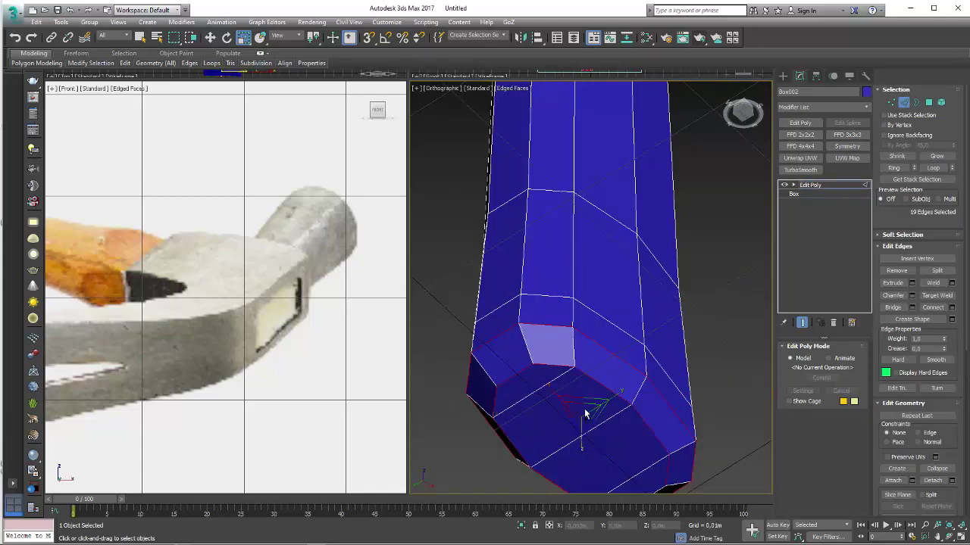
mouse_move(584, 407)
alt+middle_down()
mouse_move(635, 424)
mouse_move(658, 388)
mouse_move(643, 452)
alt+middle_up()
ctrl+click(646, 416)
scroll(645, 416, down, 4)
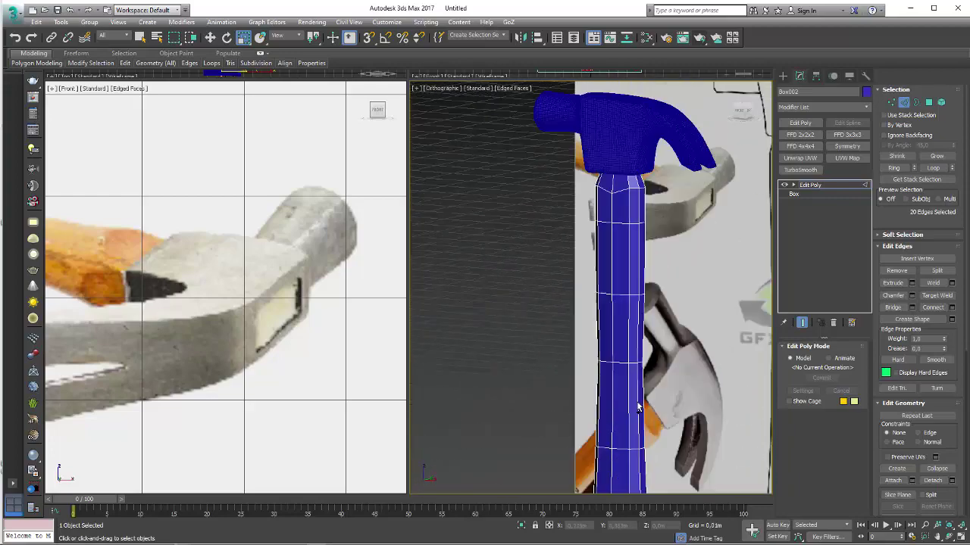
scroll(591, 229, up, 4)
ctrl+double_click(589, 227)
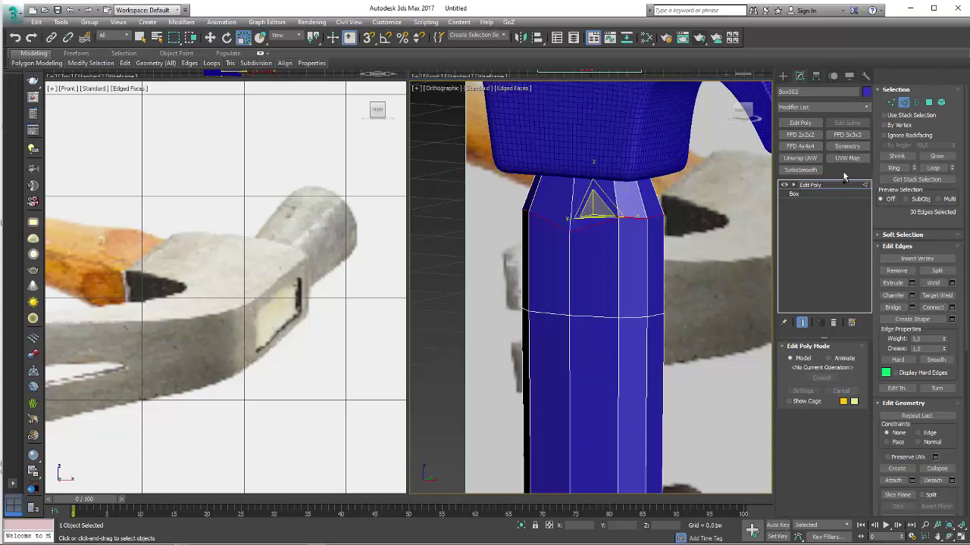
Add a TurboSmooth with 2 iterations plus a second TurboSmooth, then hide edged faces
click(808, 184)
click(801, 170)
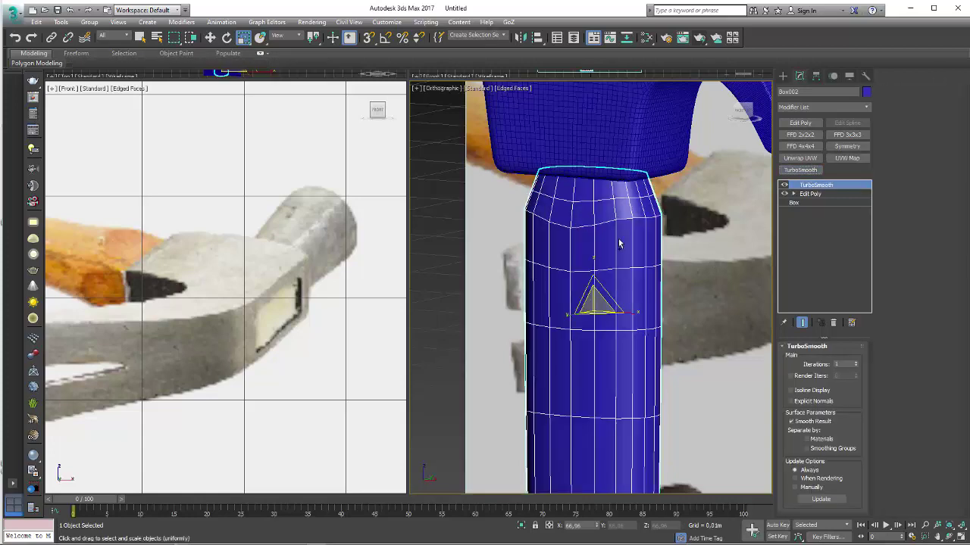
click(856, 363)
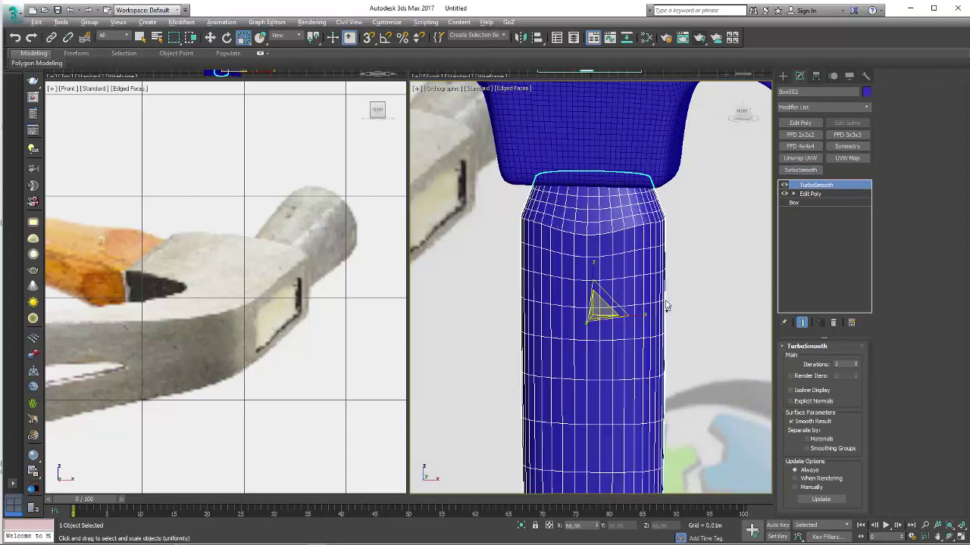
alt+middle_drag(666, 305, 834, 201)
click(802, 170)
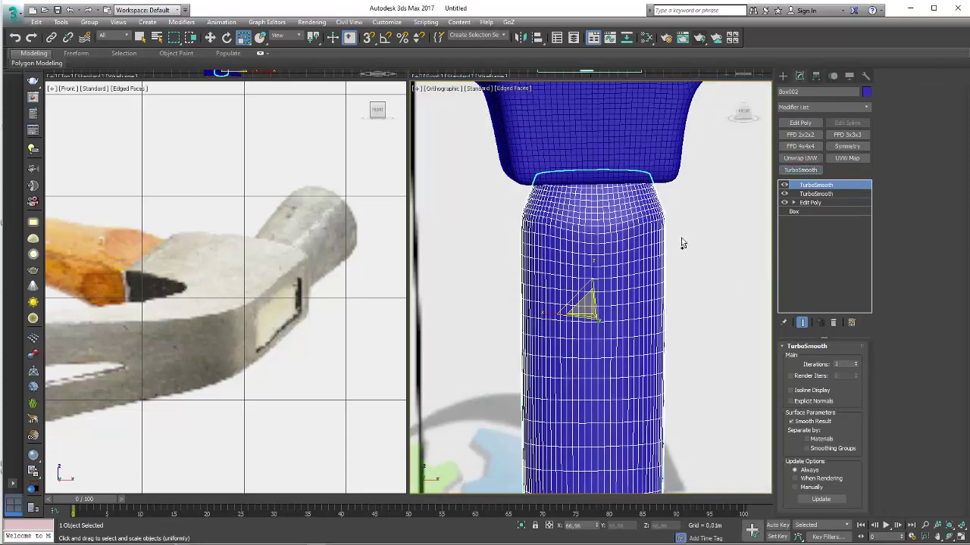
mouse_move(681, 238)
alt+middle_down()
mouse_move(670, 251)
mouse_move(547, 244)
alt+middle_up()
key(F4)
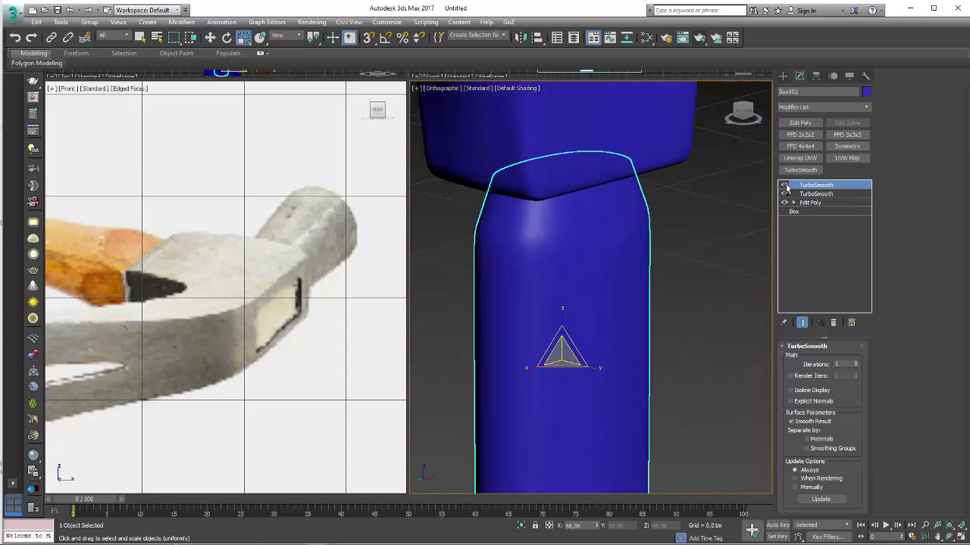
Turn off both TurboSmooth modifiers and show the handle's edges at Edit Poly edge level
click(785, 185)
click(785, 194)
click(793, 202)
click(811, 220)
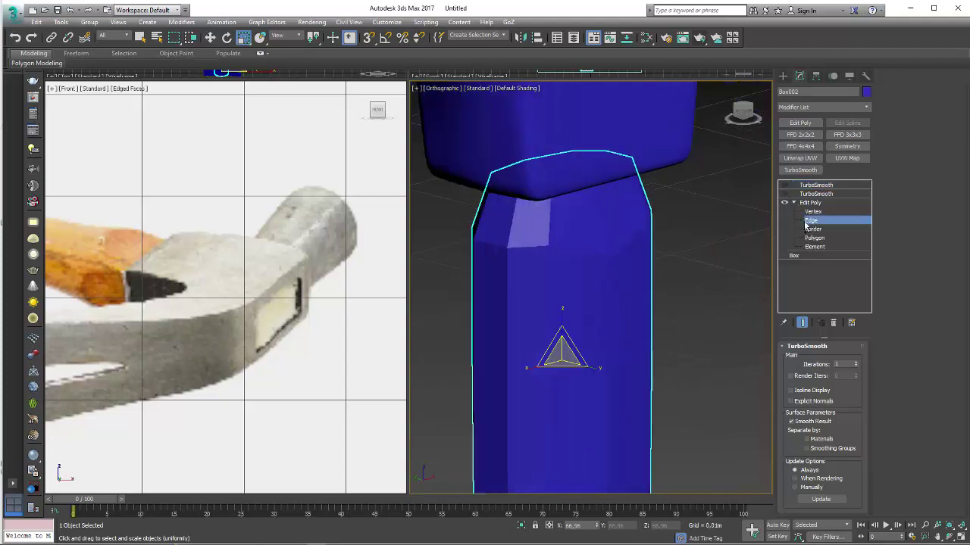
key(F4)
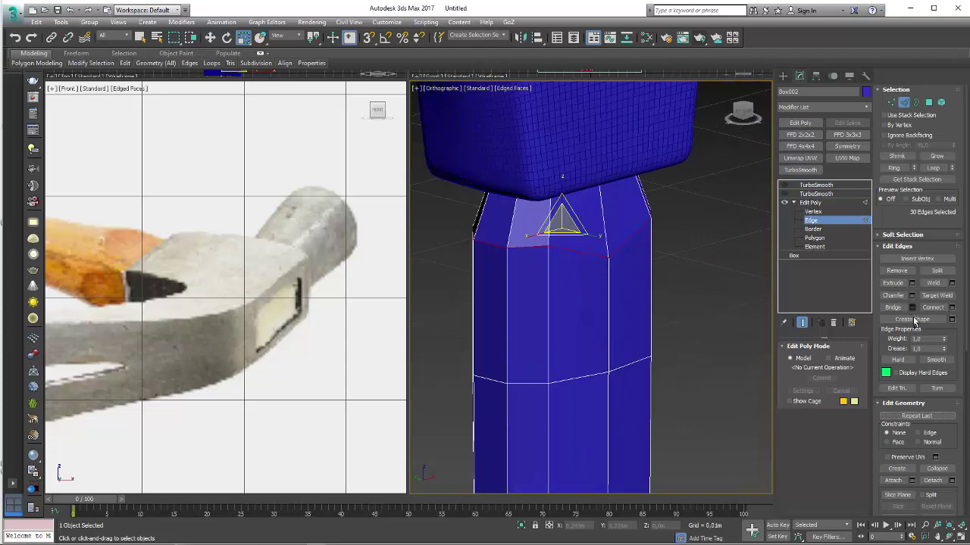
alt+middle_drag(730, 301, 658, 267)
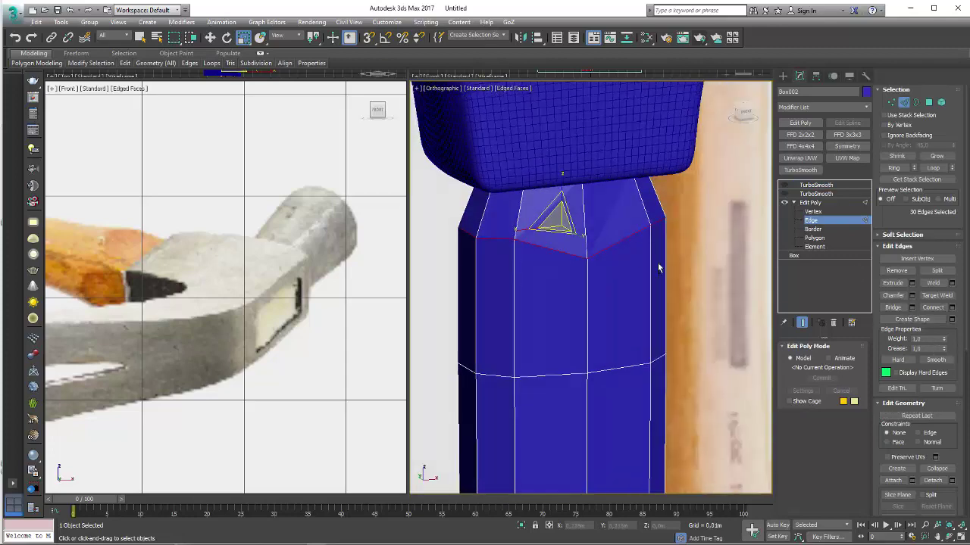
Chamfer the top handle edge loop with 2 segments, then select the top TurboSmooth
double_click(614, 247)
click(912, 297)
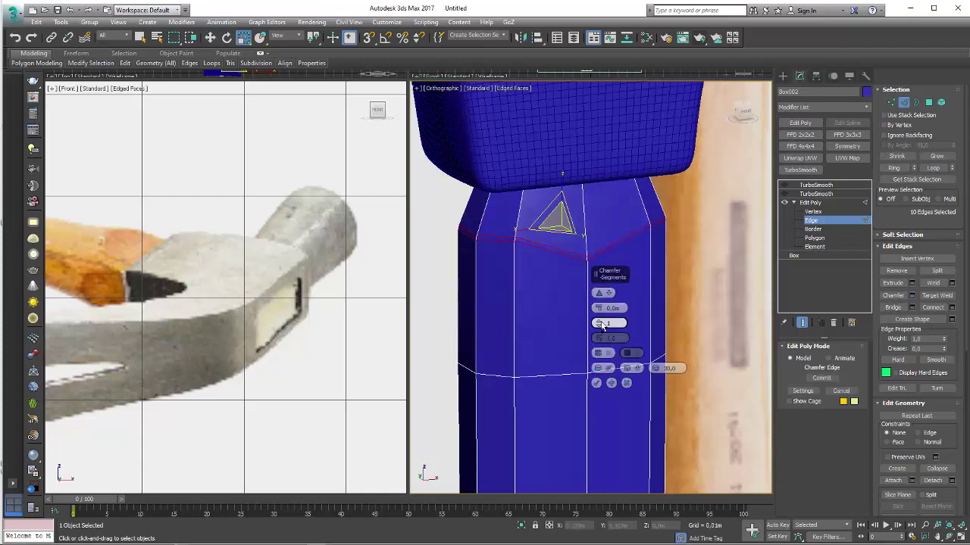
click(598, 325)
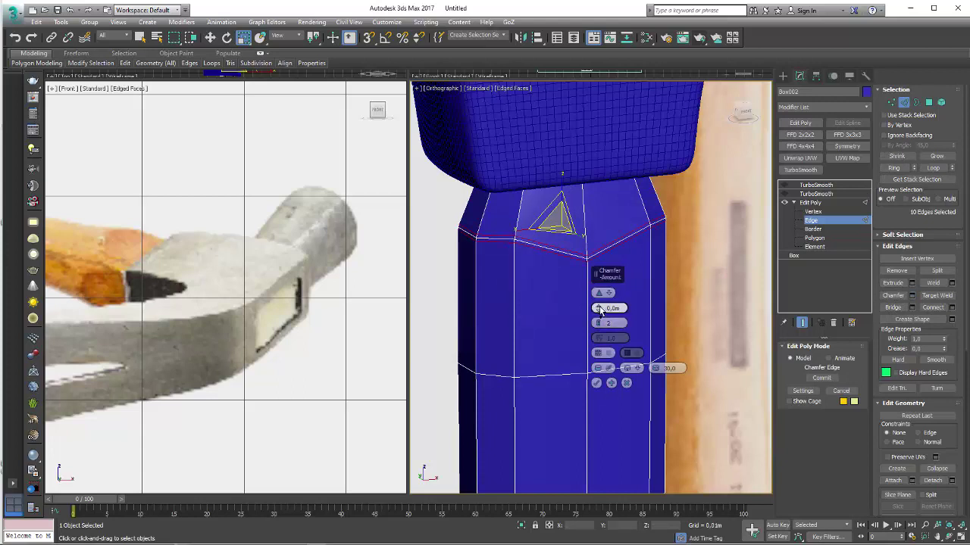
click(596, 382)
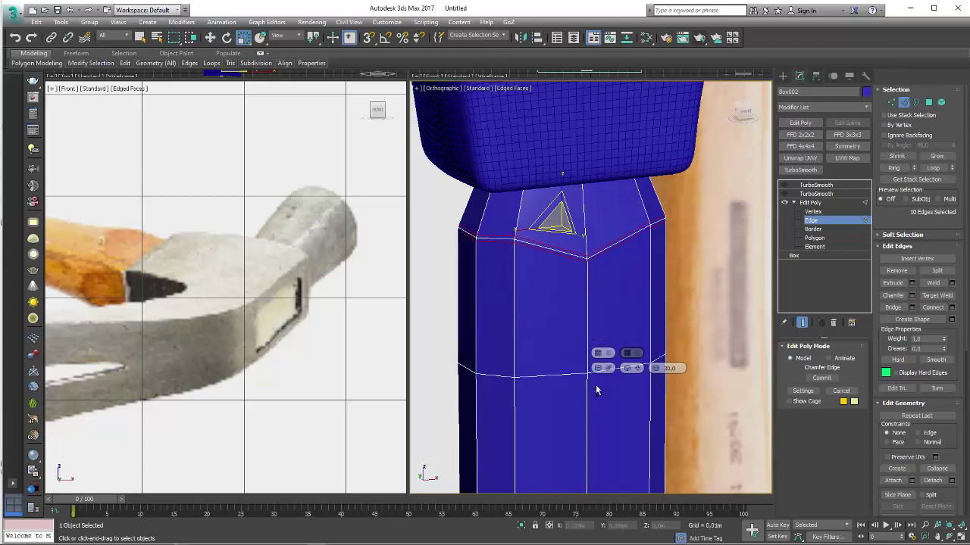
click(784, 194)
click(815, 185)
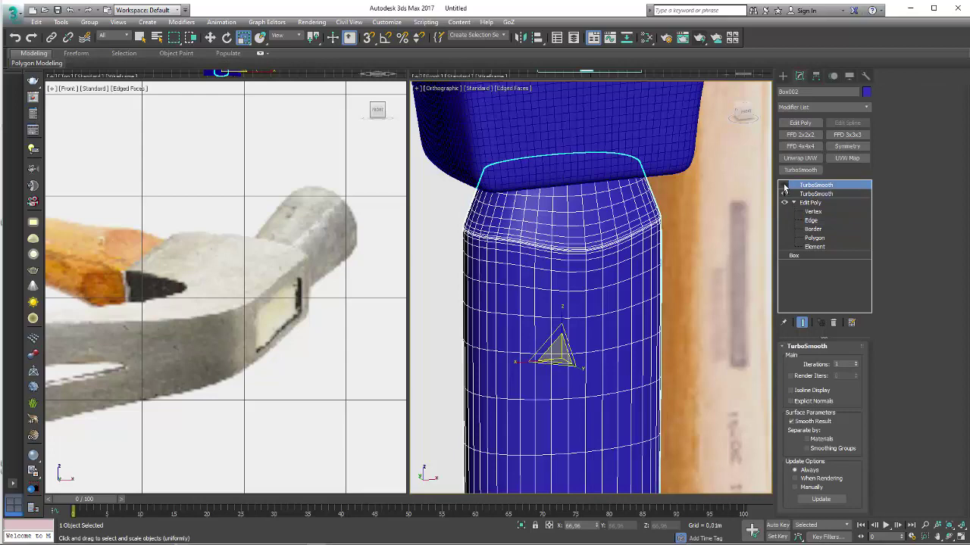
Re-enable the top TurboSmooth, hide edged faces, and zoom out to show the hammer
click(784, 185)
key(F4)
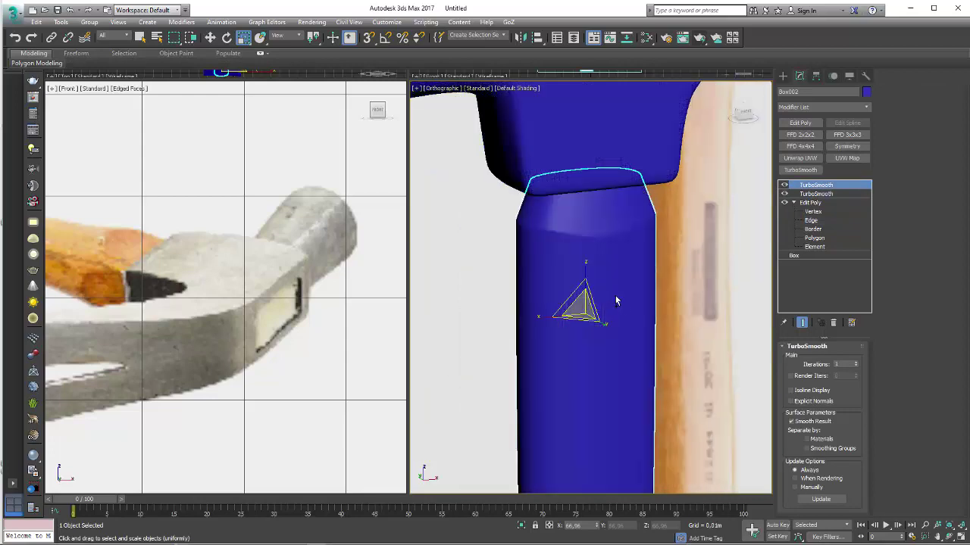
scroll(615, 300, down, 2)
scroll(617, 301, down, 2)
scroll(621, 301, down, 2)
scroll(627, 301, down, 2)
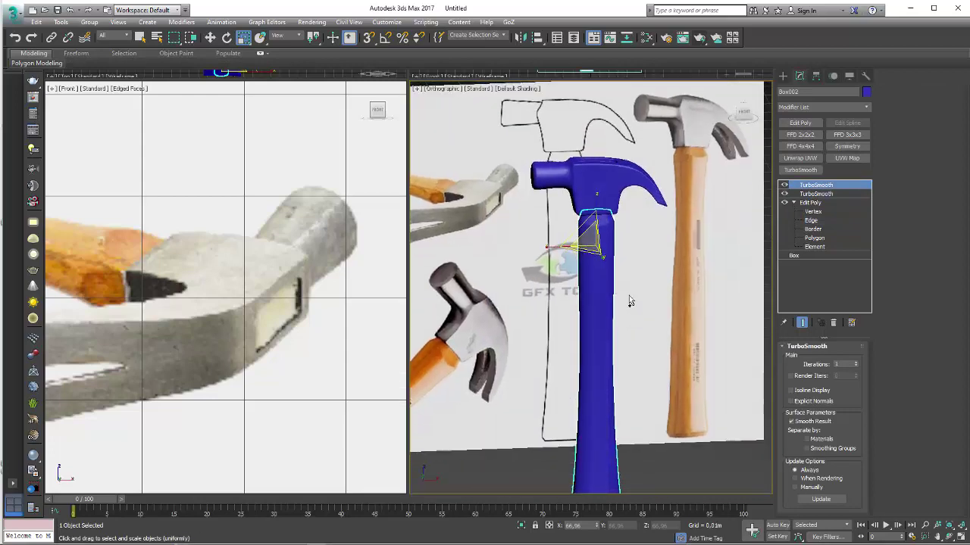
scroll(627, 301, down, 2)
scroll(603, 314, down, 2)
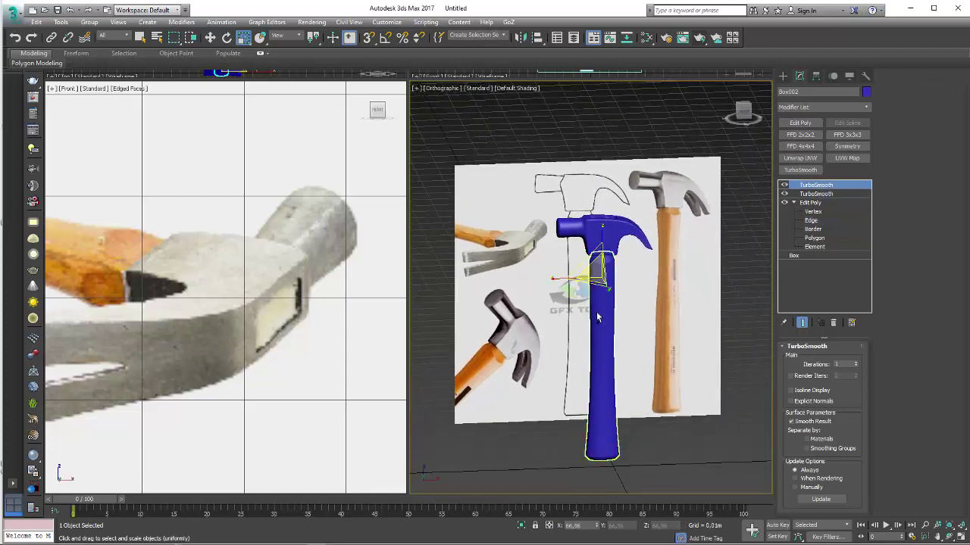
View the finished hammer in Perspective, orbit it, and select all objects
key(p)
mouse_move(635, 327)
alt+middle_down()
mouse_move(671, 326)
mouse_move(630, 293)
mouse_move(665, 345)
alt+middle_up()
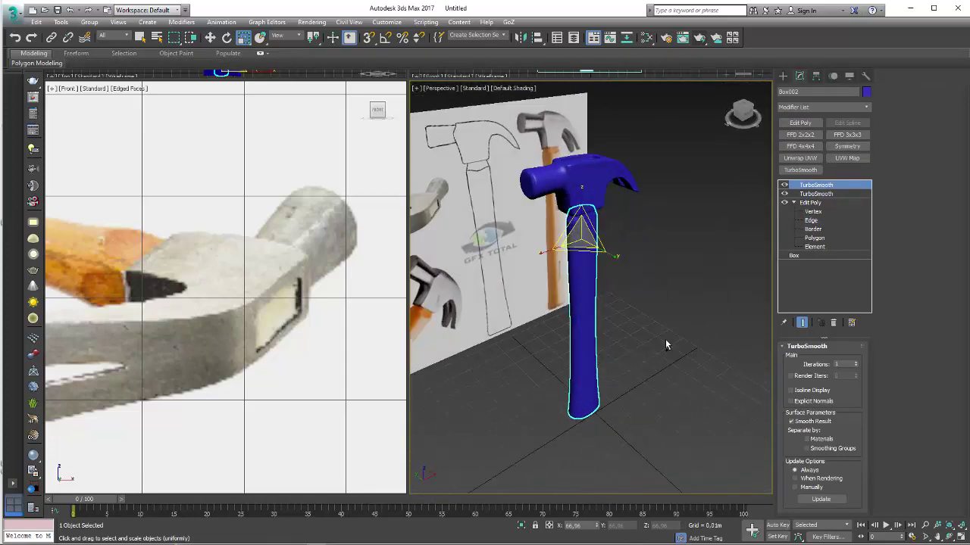
key(ctrl+a)
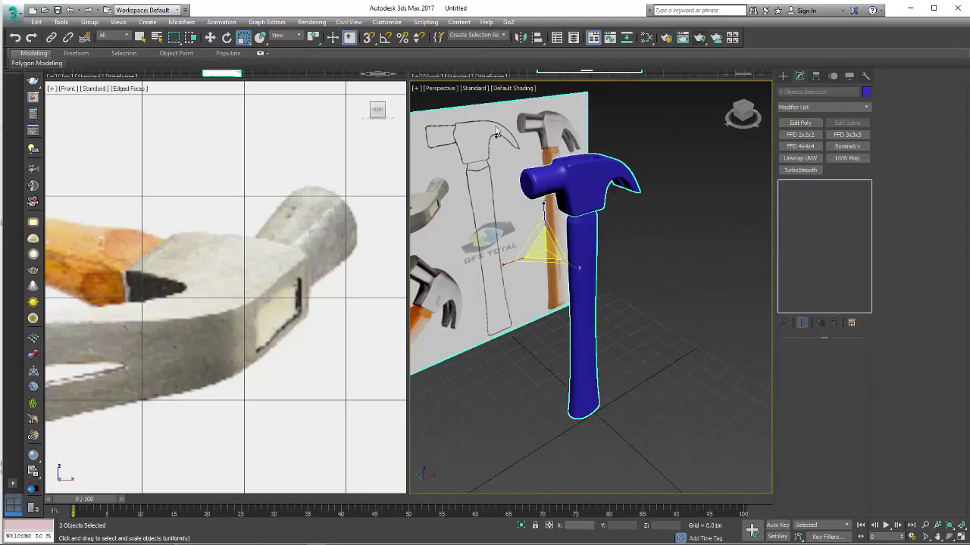
alt+middle_drag(548, 160, 657, 256)
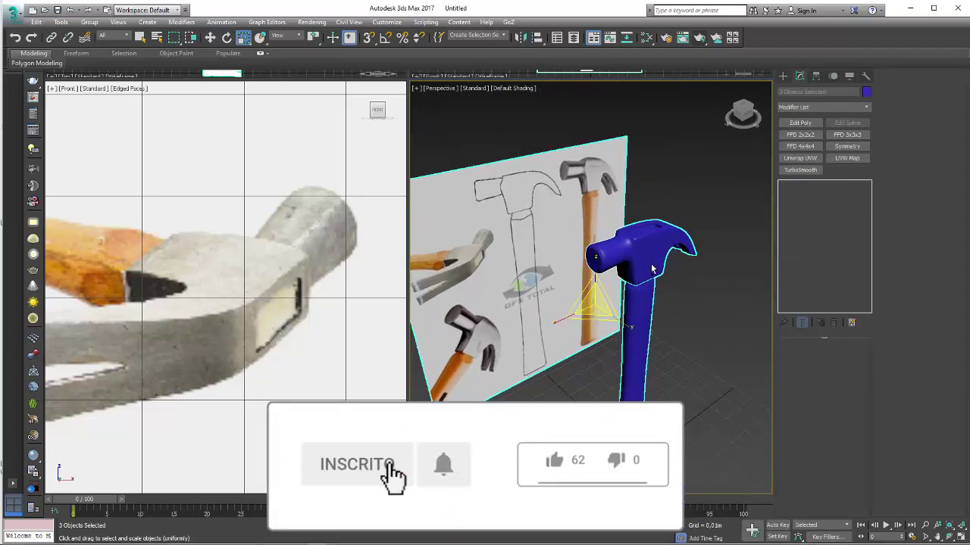
alt+middle_drag(652, 269, 635, 356)
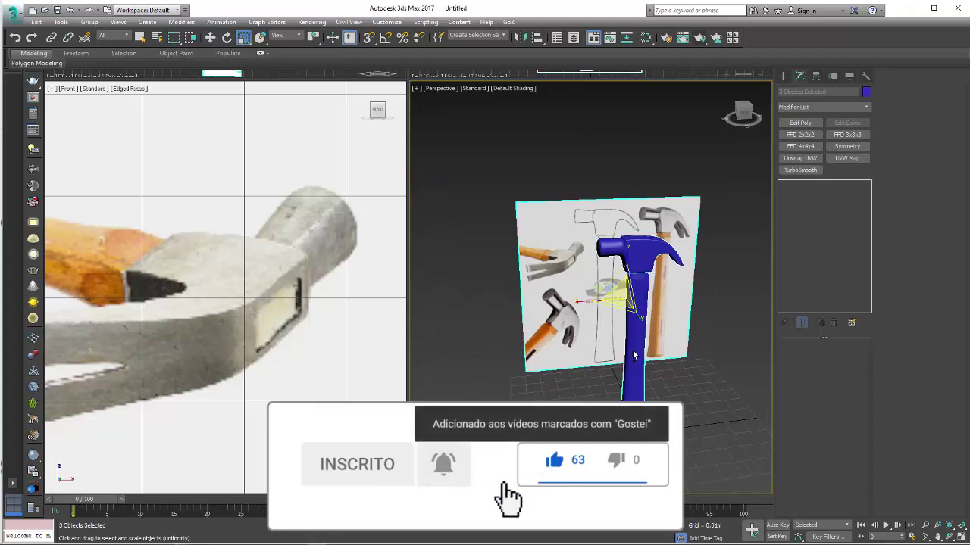